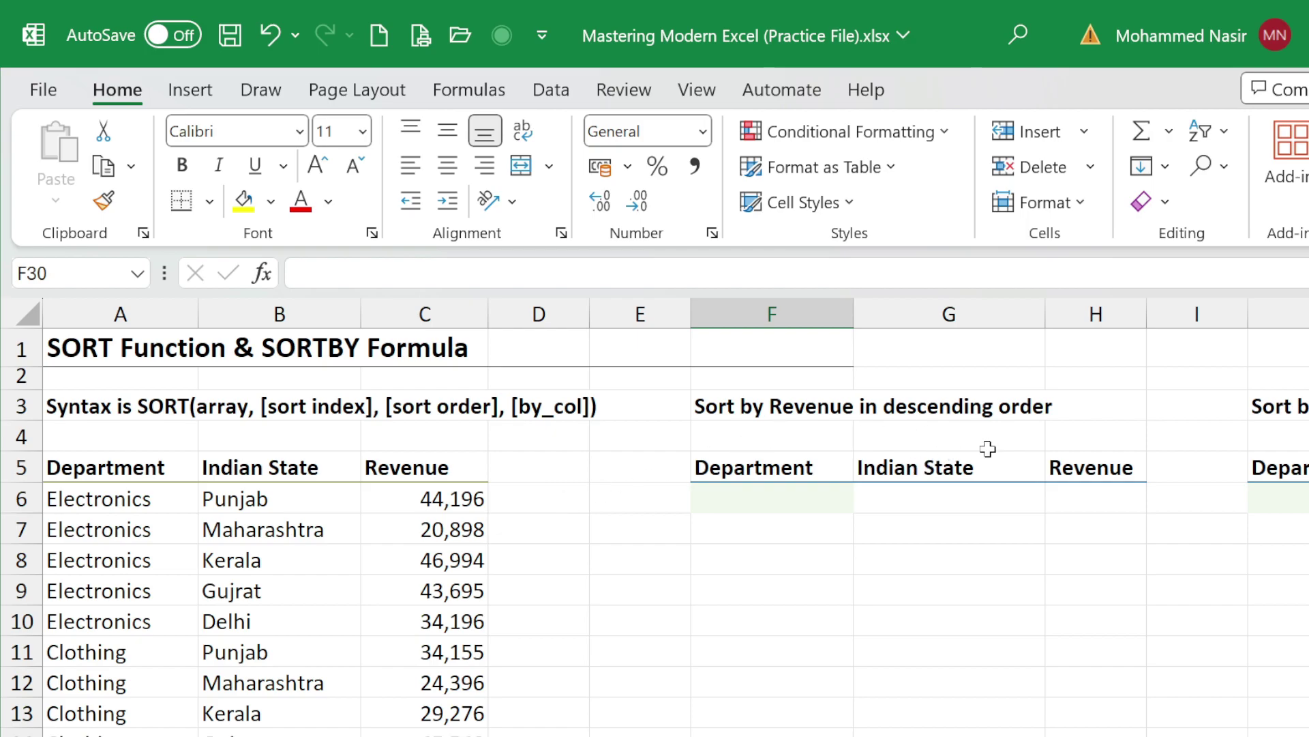
# Examine the Sort & Filter options for the Revenue column, the SORT syntax and the source table starting at A6.
pyautogui.click(1206, 133)
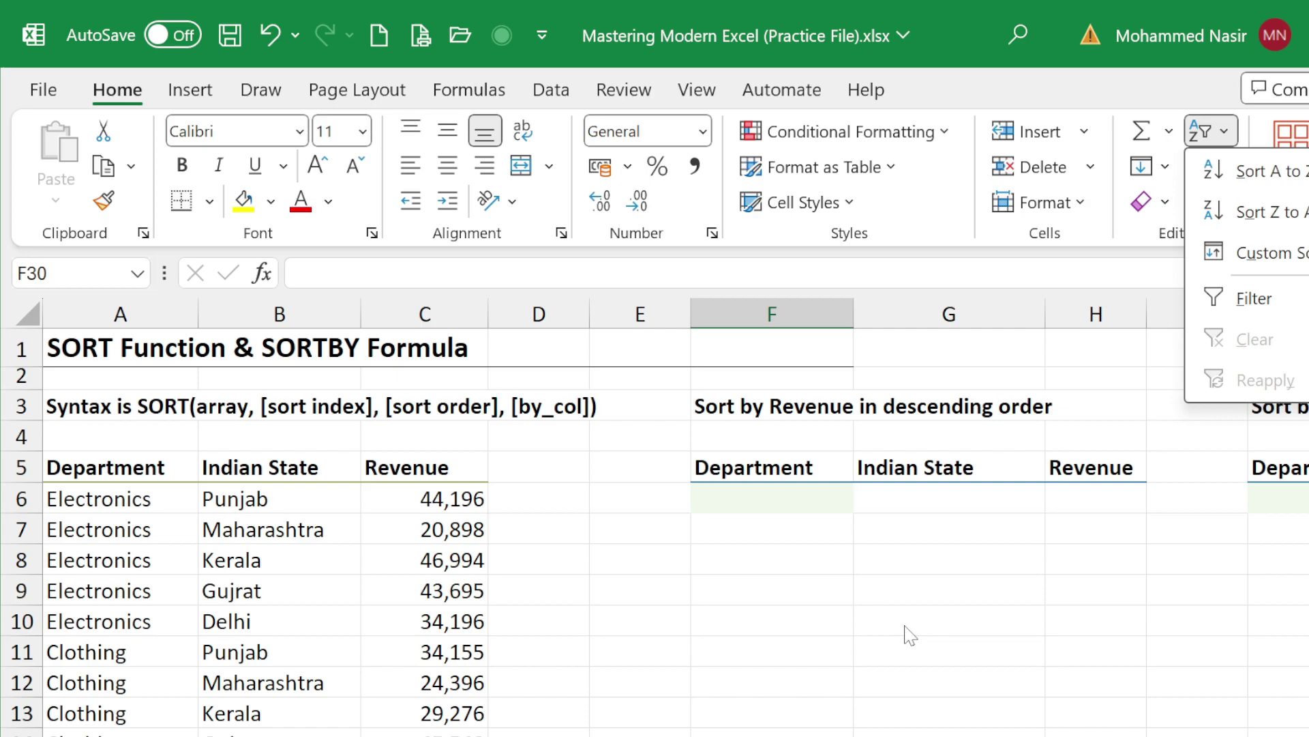
pyautogui.click(293, 589)
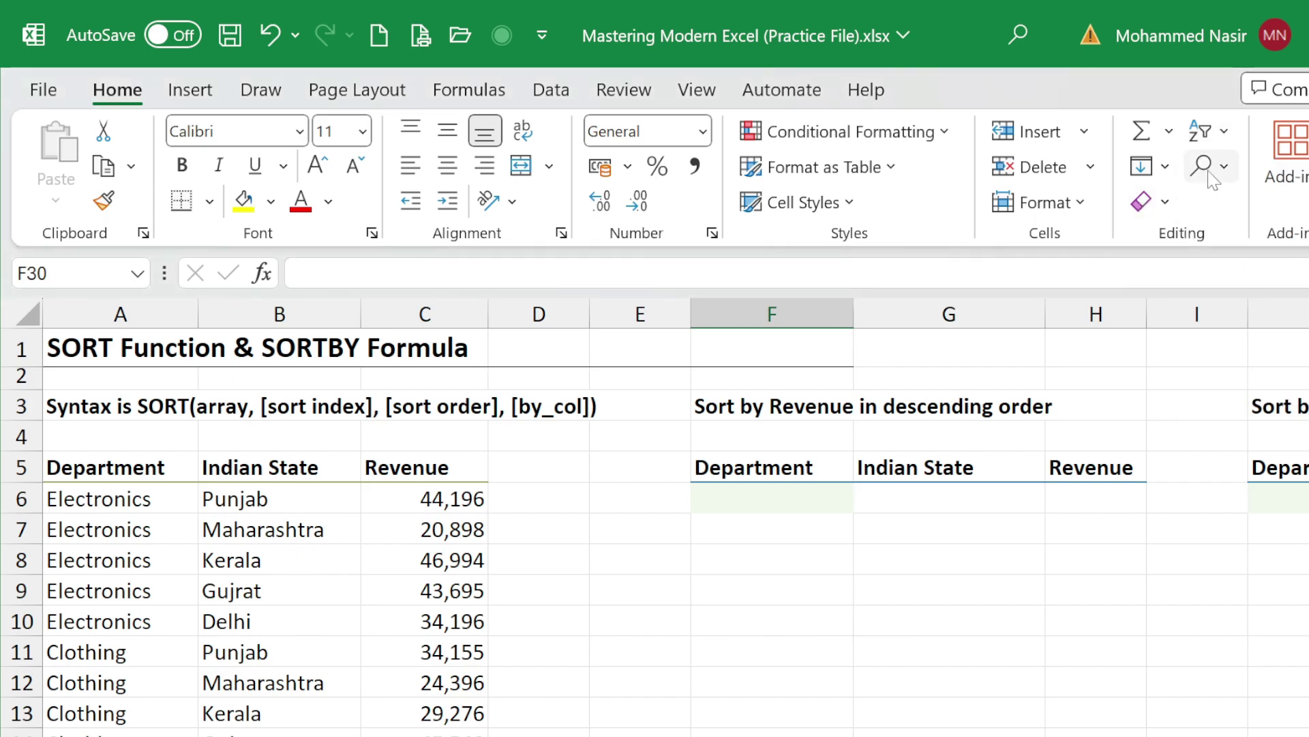
pyautogui.click(1233, 131)
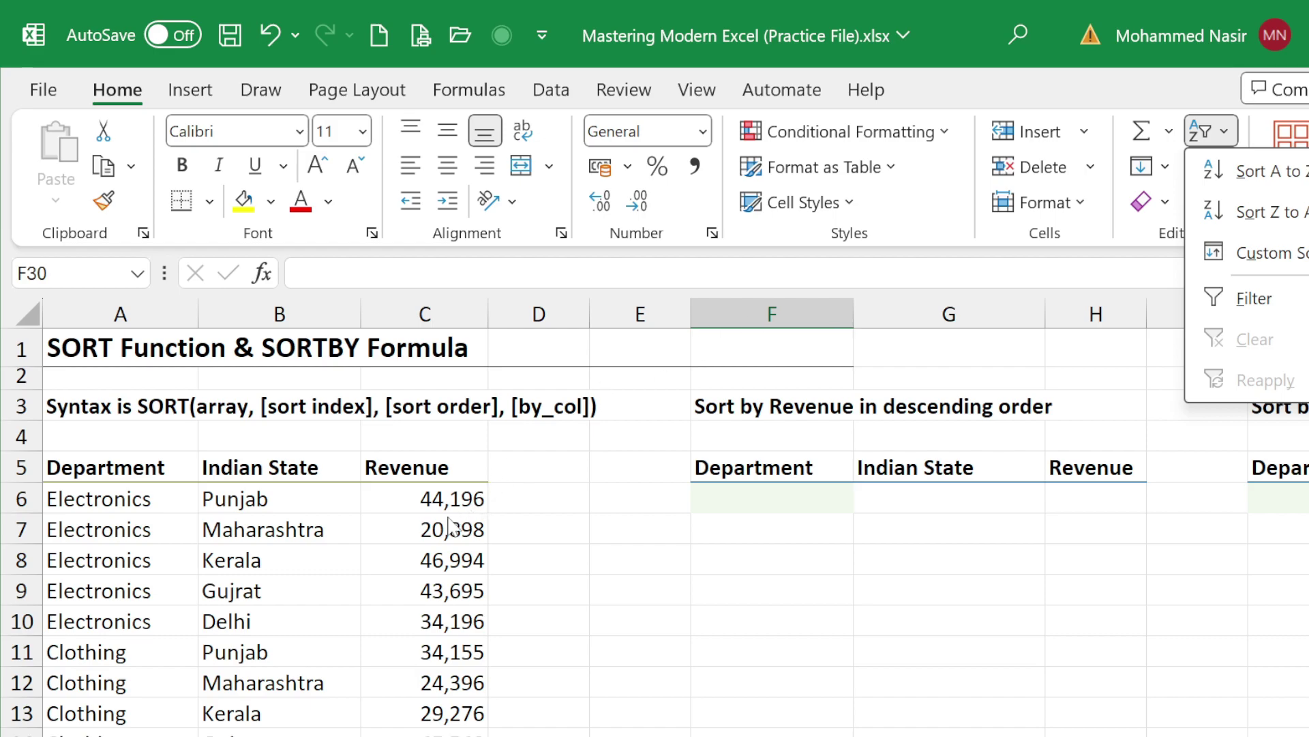
pyautogui.click(416, 534)
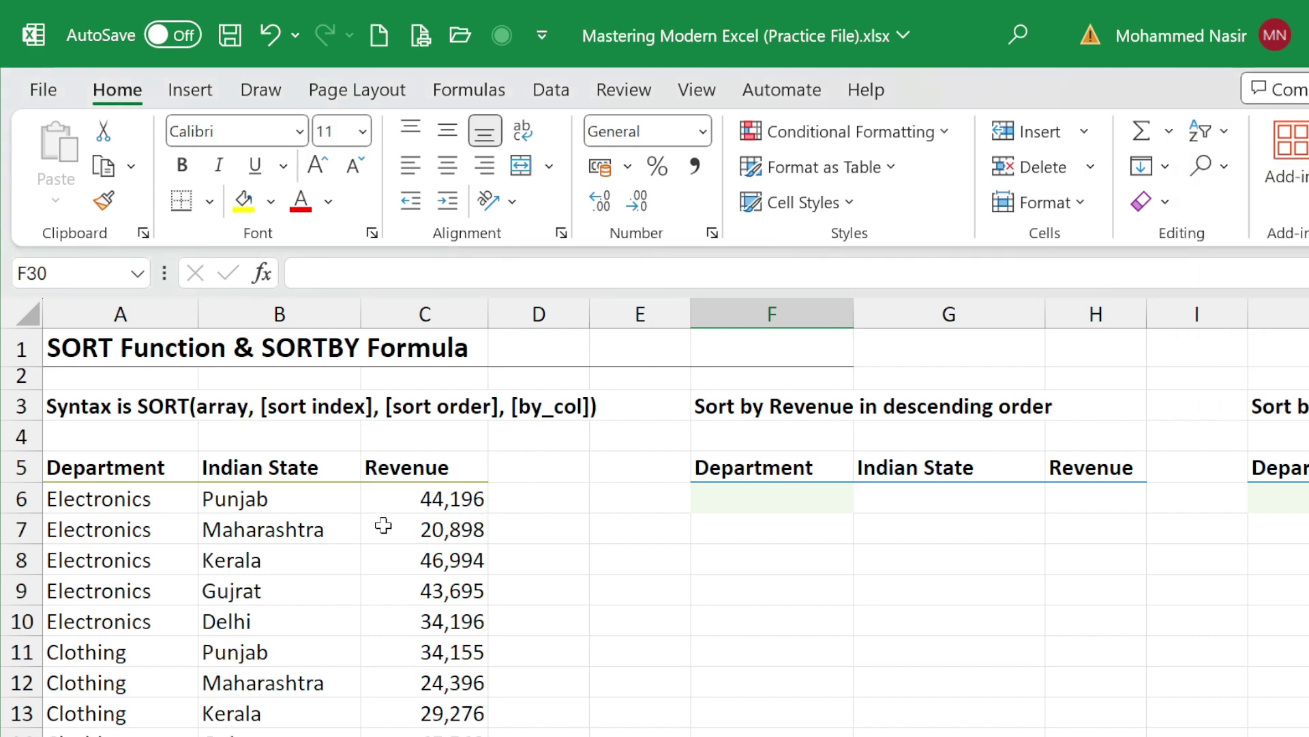
pyautogui.click(463, 500)
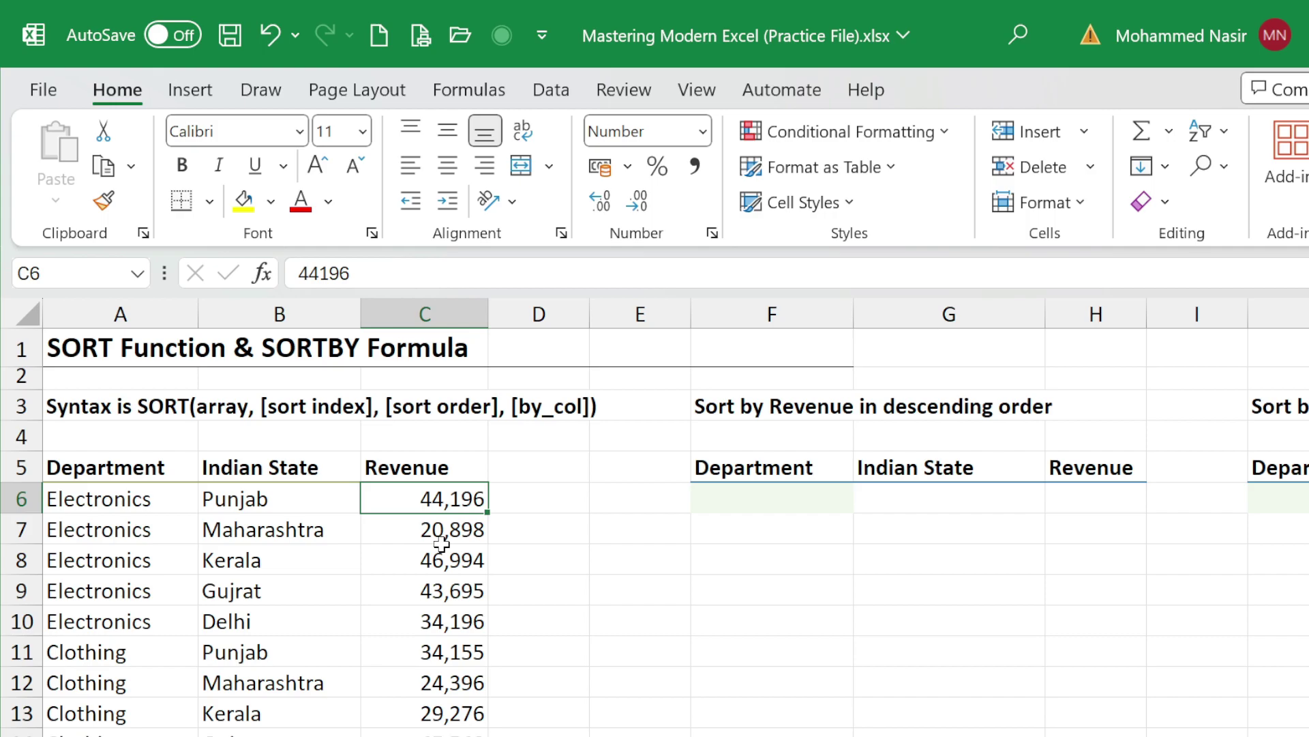
pyautogui.click(1221, 131)
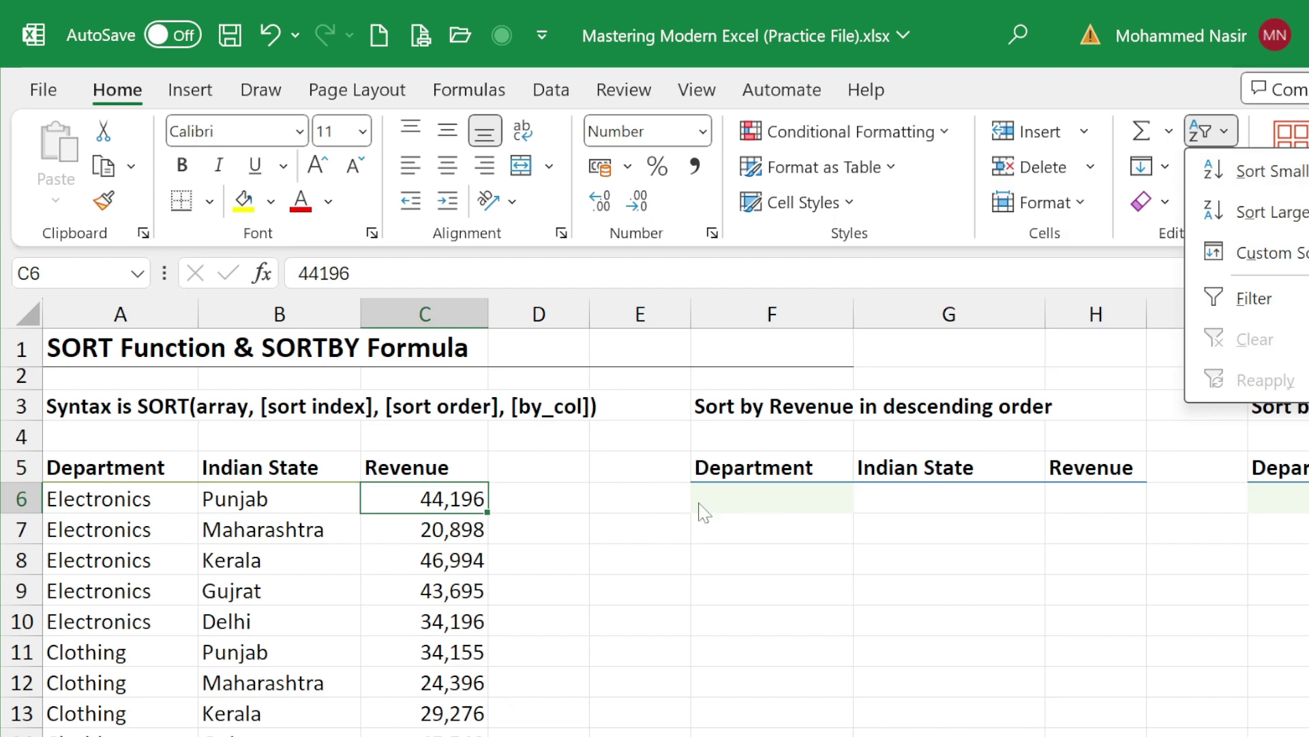
pyautogui.click(436, 608)
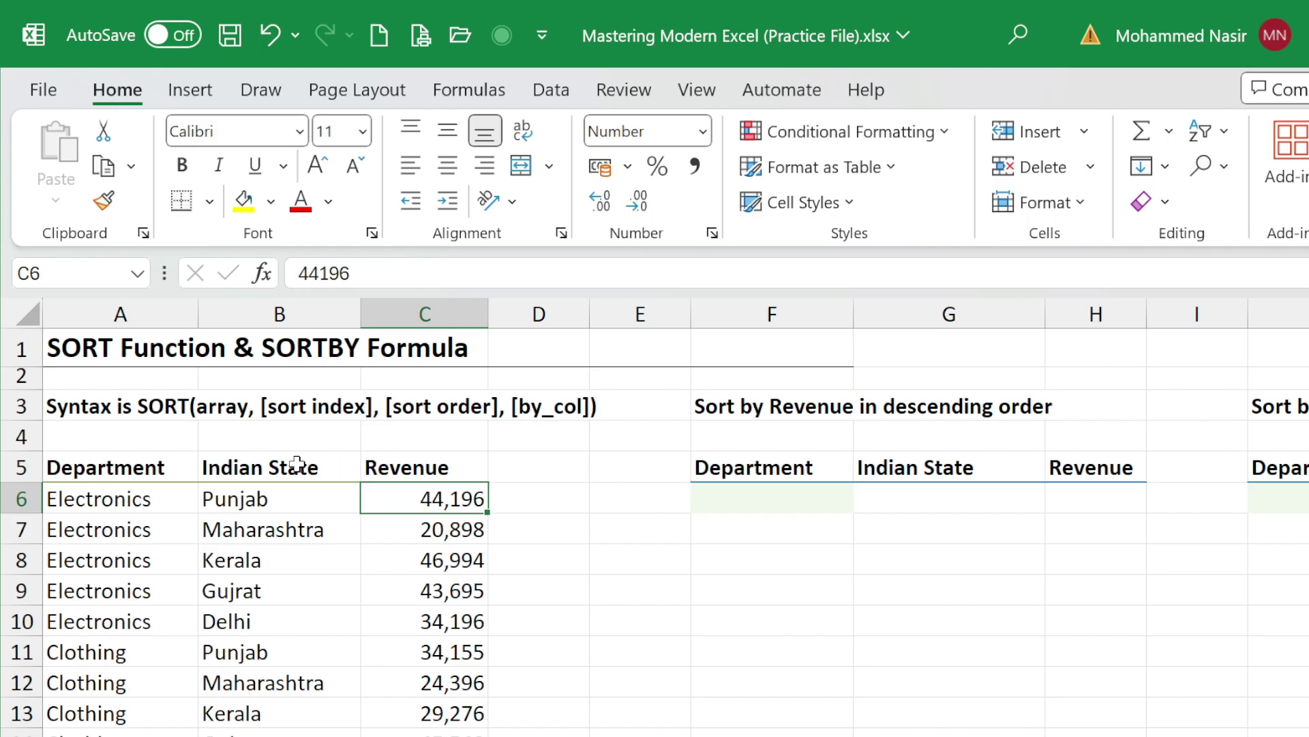
pyautogui.click(229, 411)
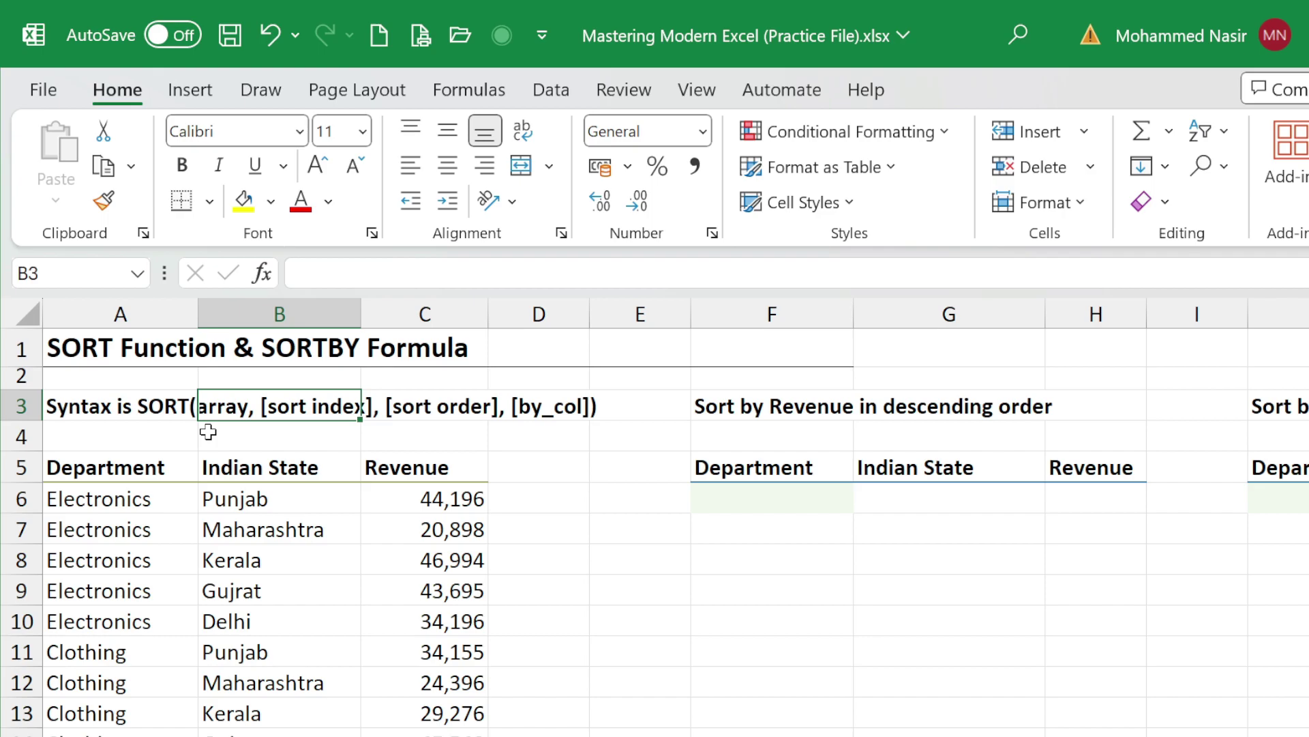
pyautogui.moveTo(105, 495); pyautogui.dragTo(449, 686)
pyautogui.scroll(3, 450, 686)
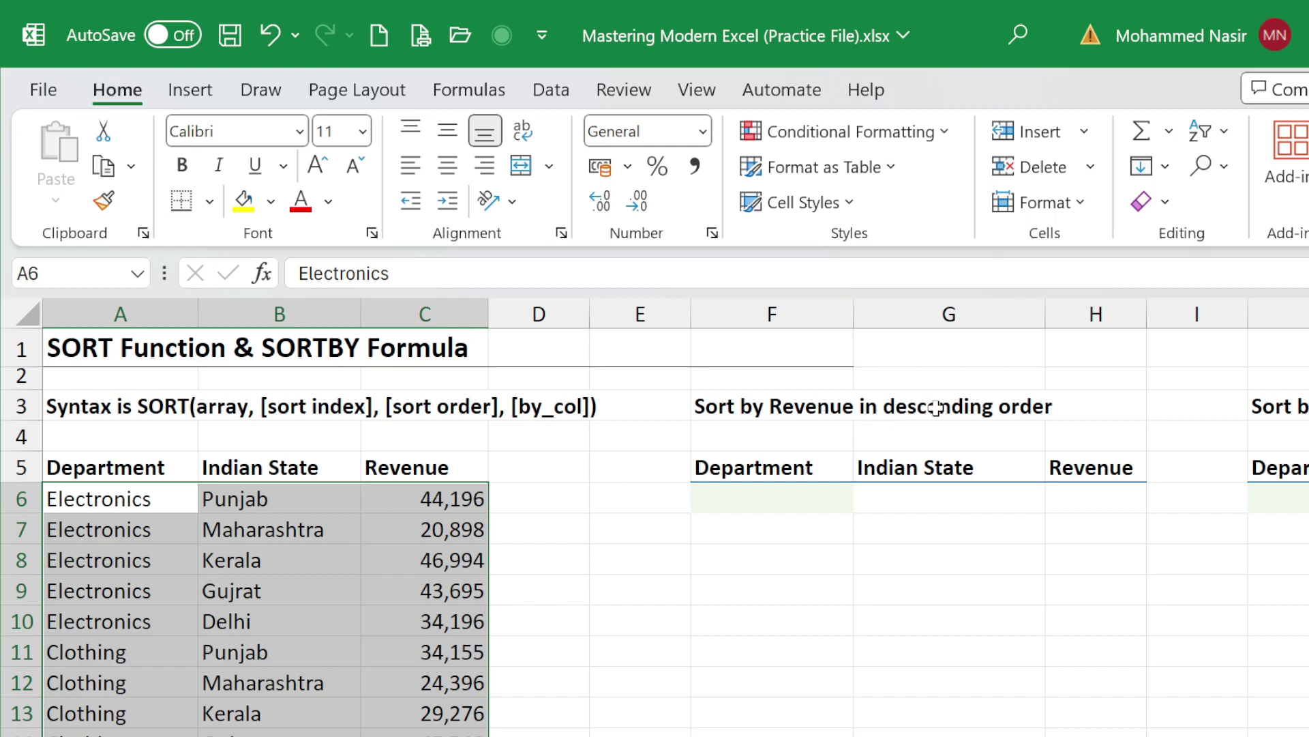
pyautogui.click(633, 500)
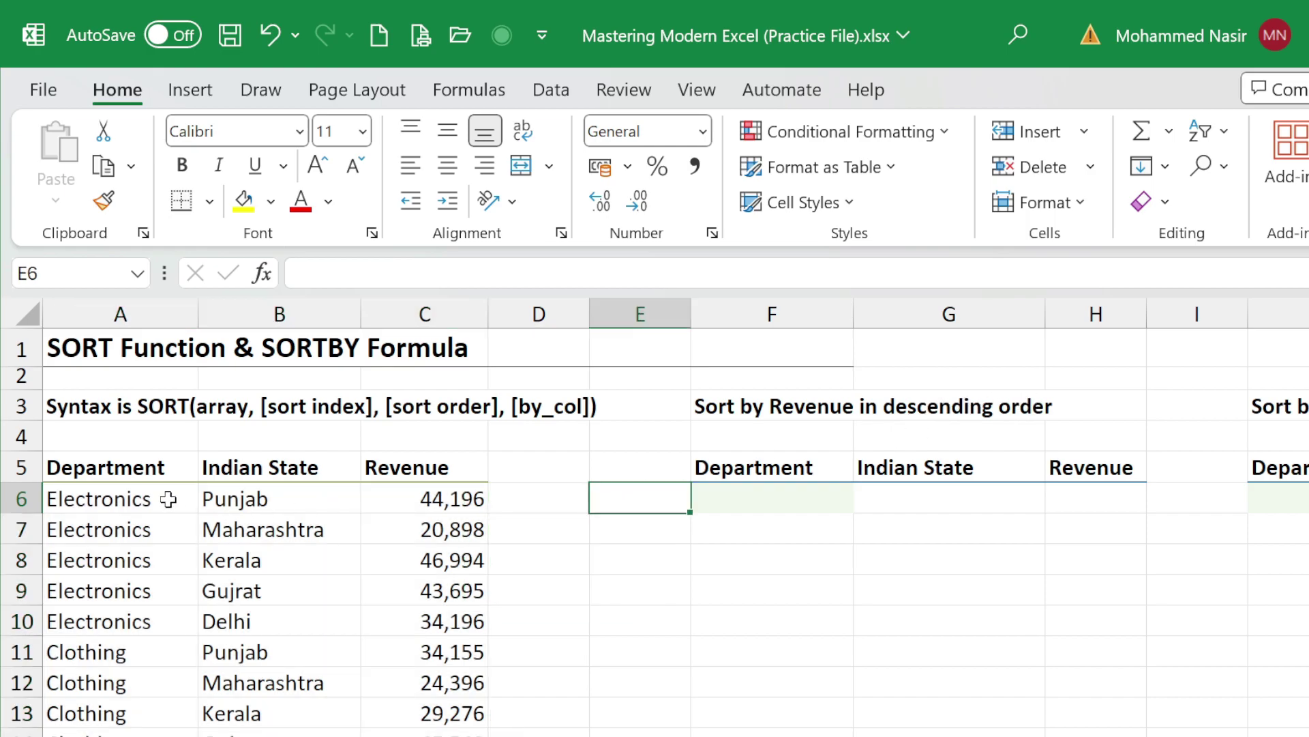
pyautogui.moveTo(125, 500); pyautogui.dragTo(438, 563)
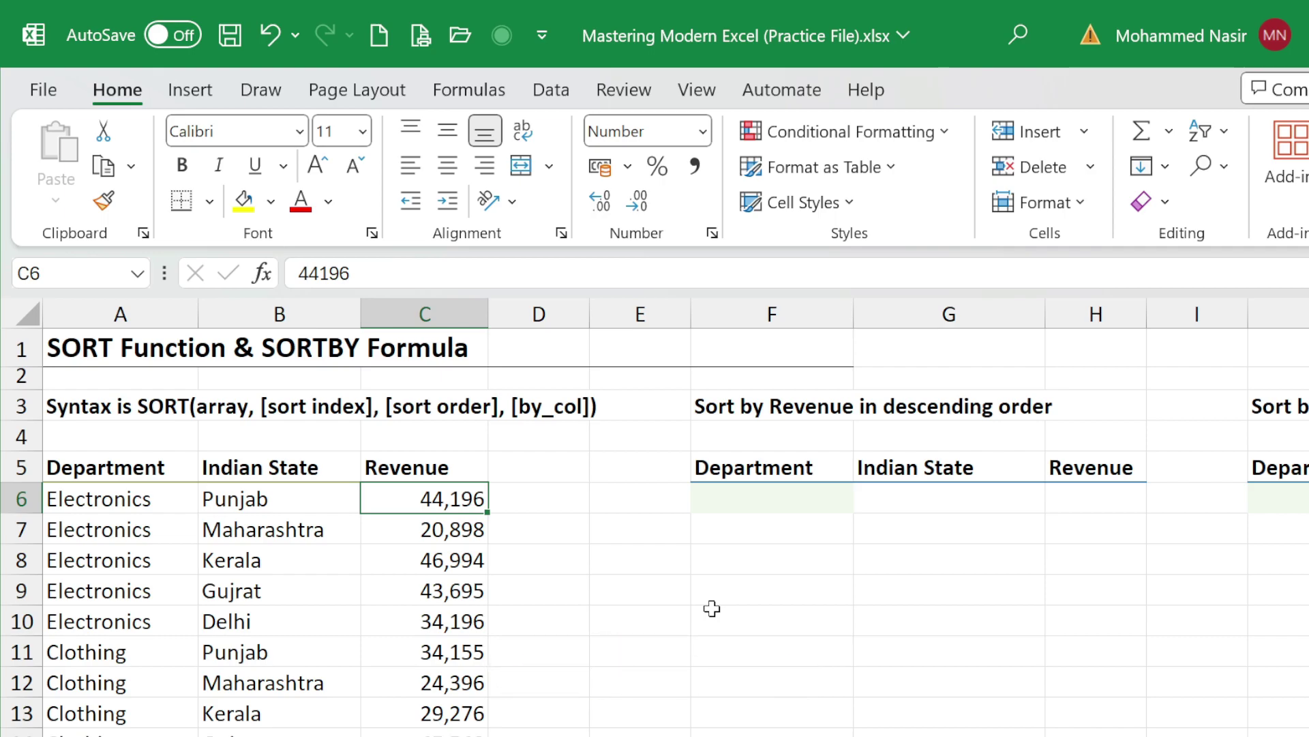
# Start a SORT formula in F6 with the source data A6:C20 as its array.
pyautogui.click(754, 503)
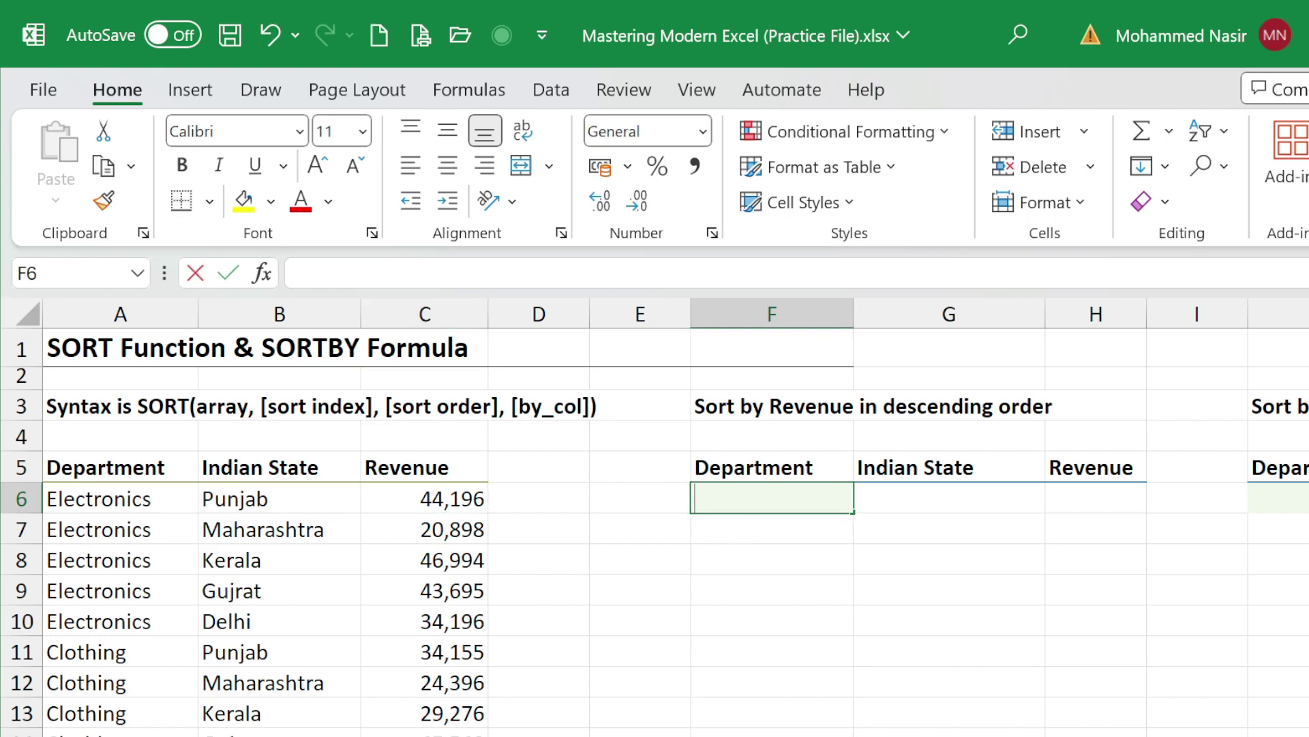
pyautogui.write('=SORT(')
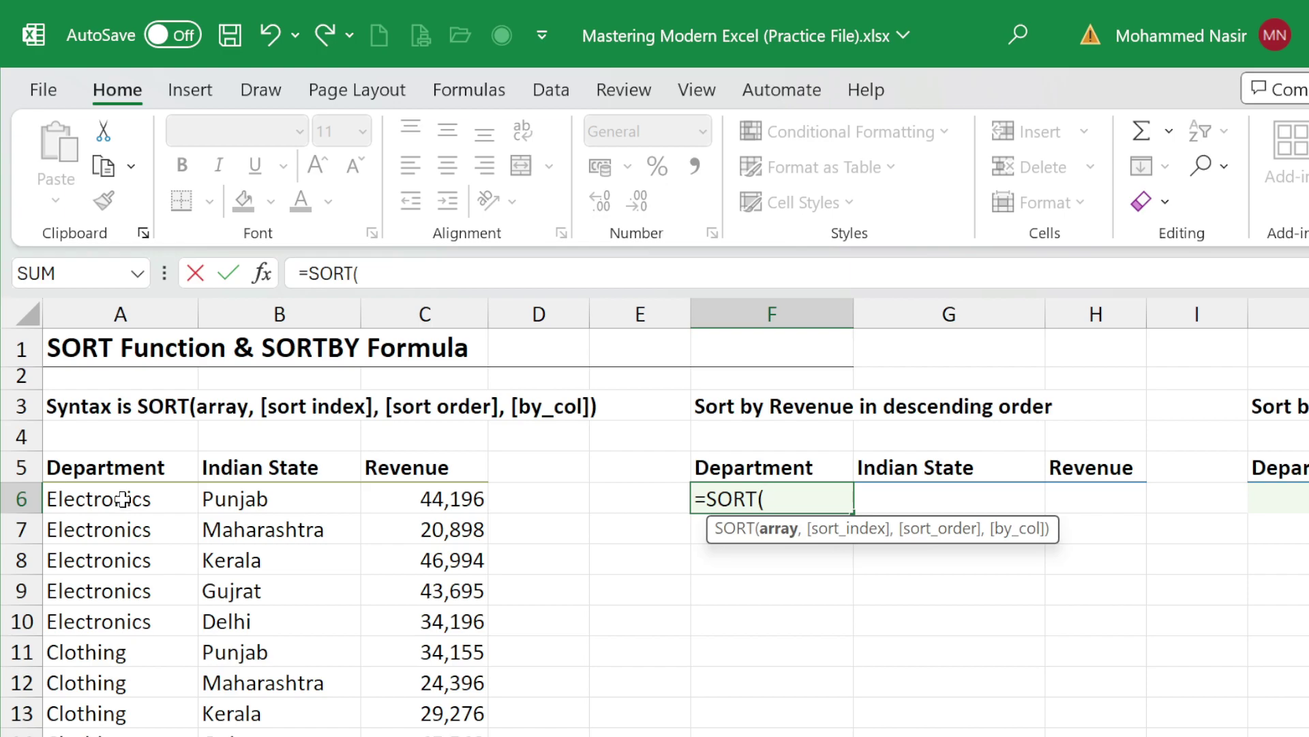
pyautogui.moveTo(123, 499); pyautogui.dragTo(414, 558)
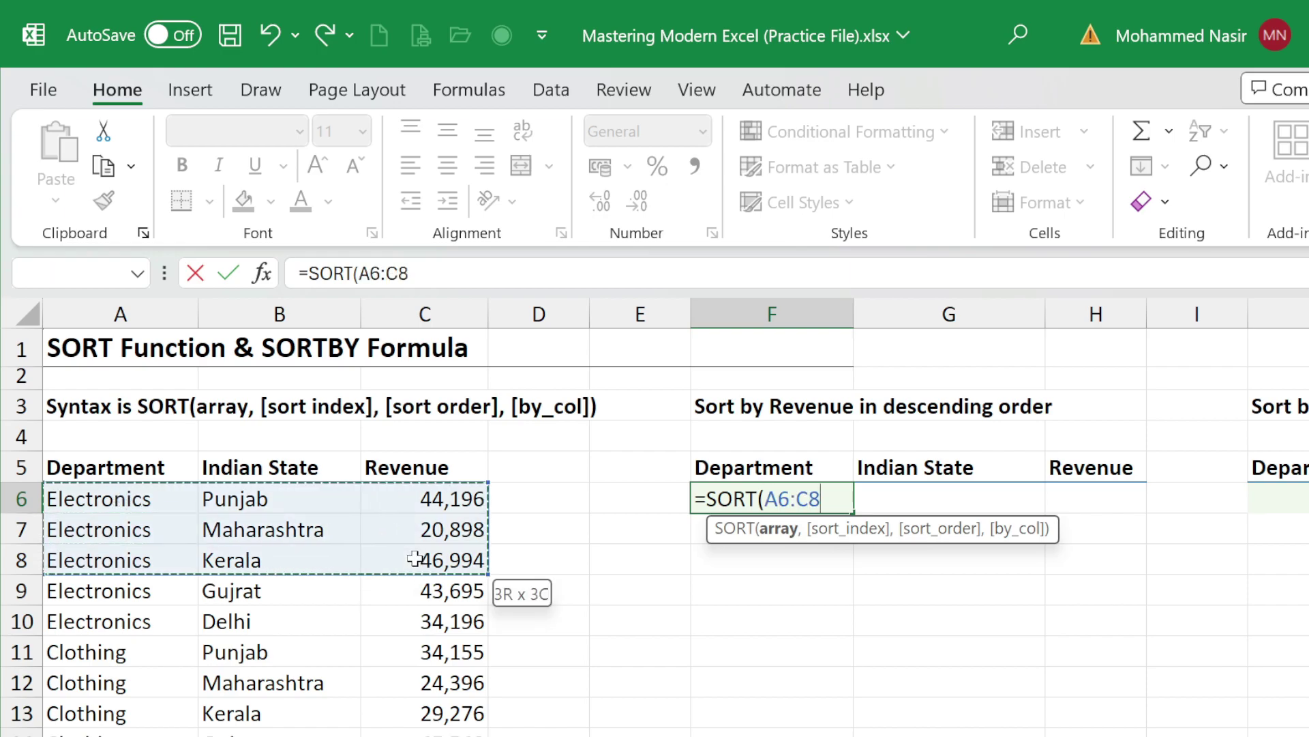
pyautogui.hotkey('ctrl', 'shift', 'Down')
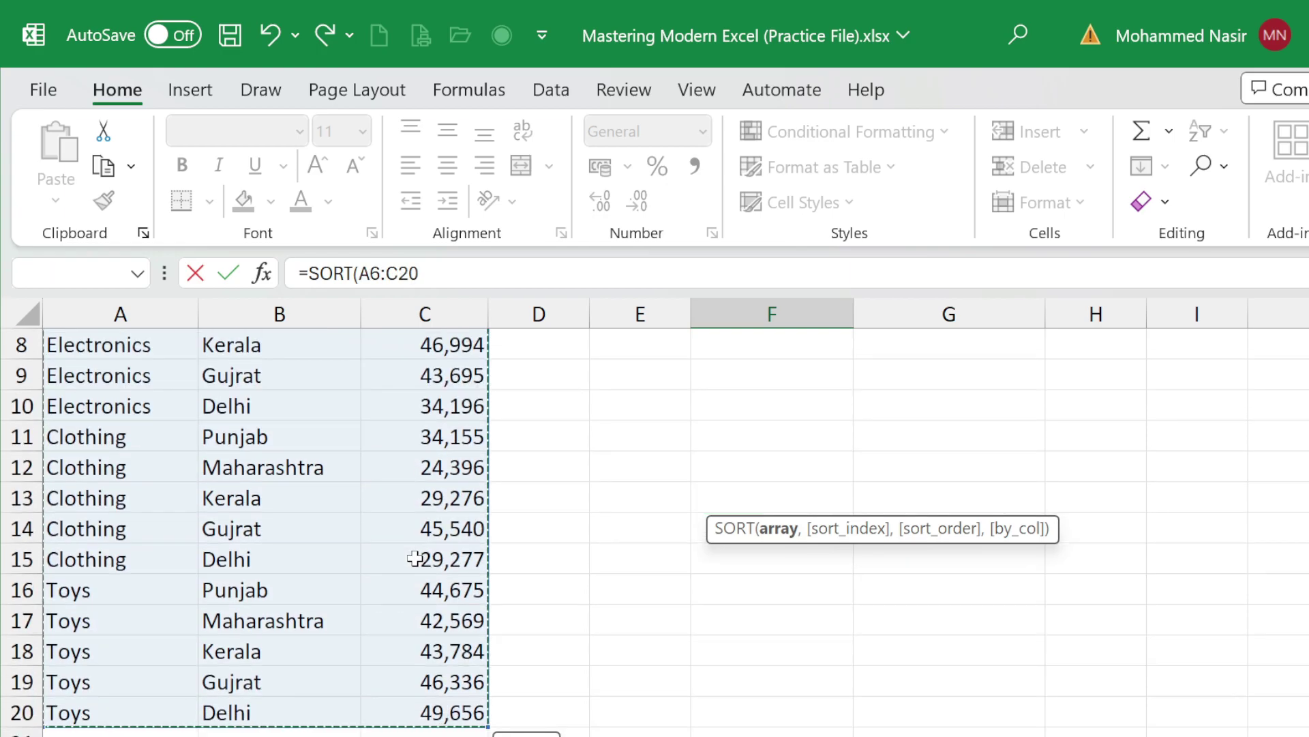
pyautogui.write(',')
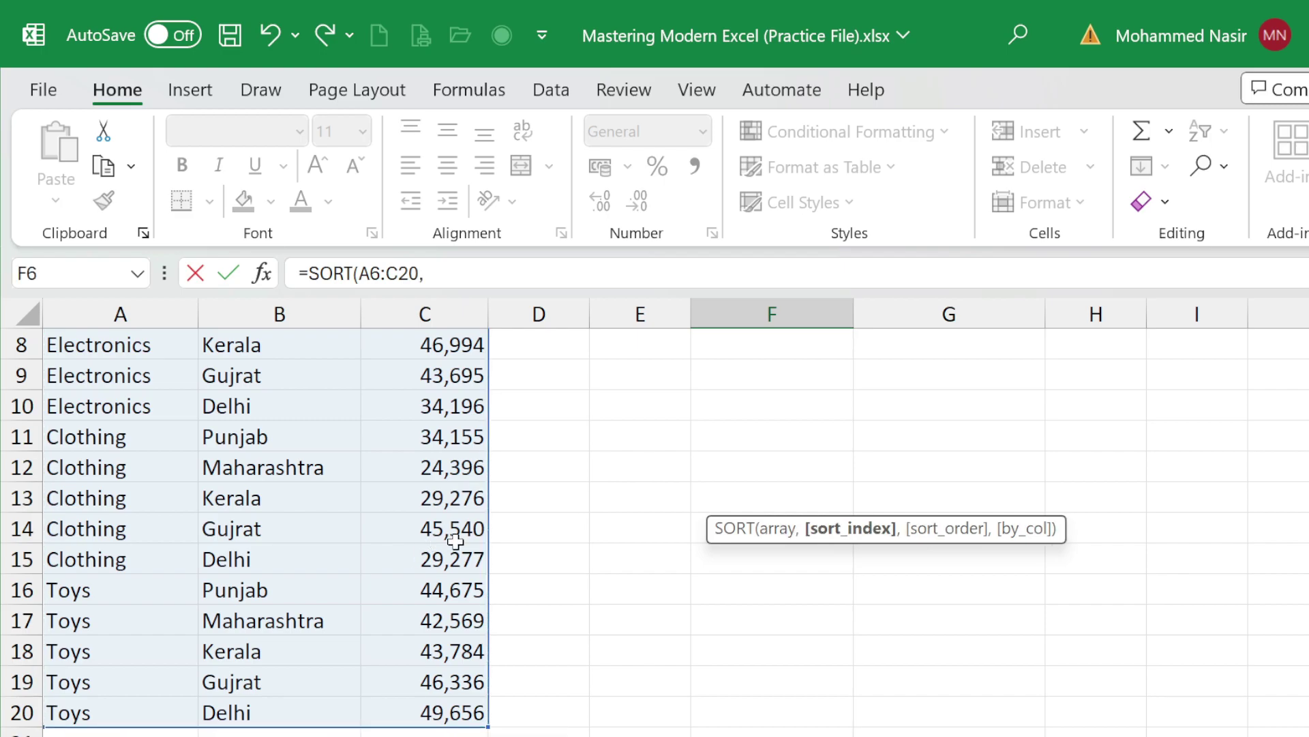
pyautogui.scroll(3, 798, 556)
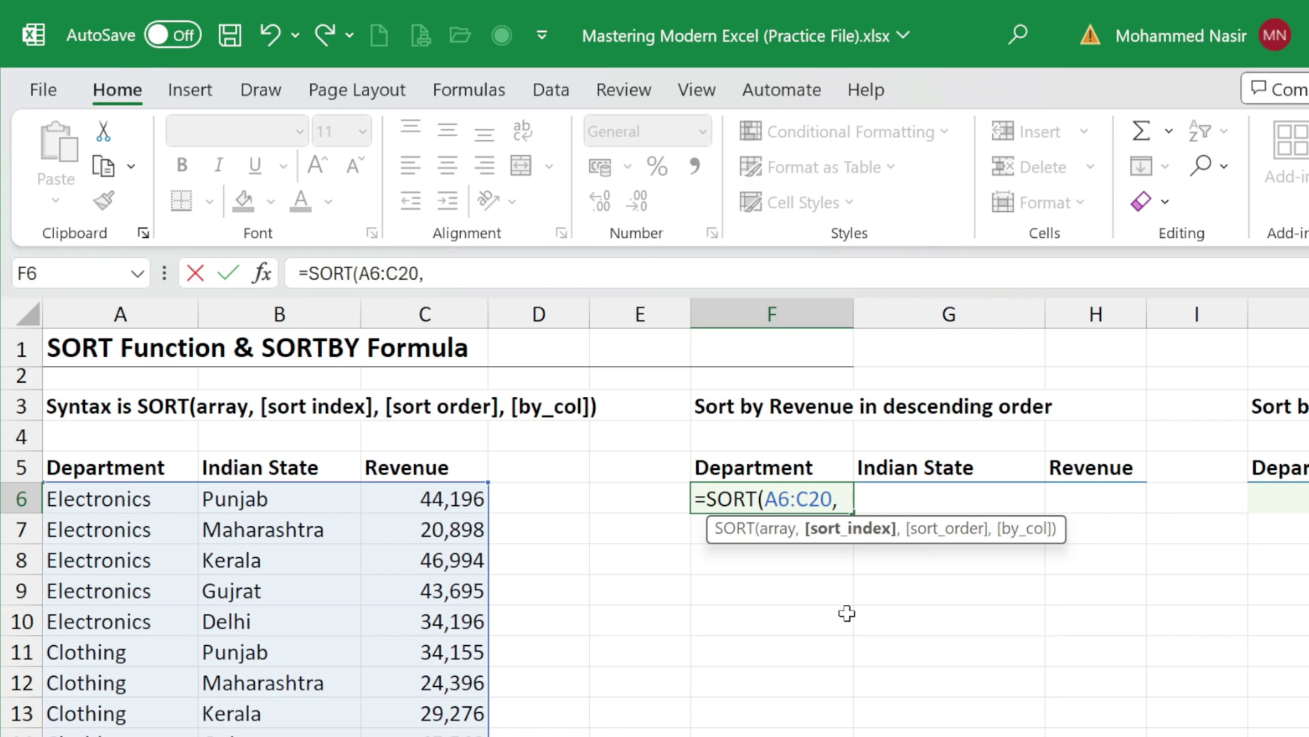
# Set the SORT formula's sort index to 3 and its sort order to -1 for descending.
pyautogui.write('3,')
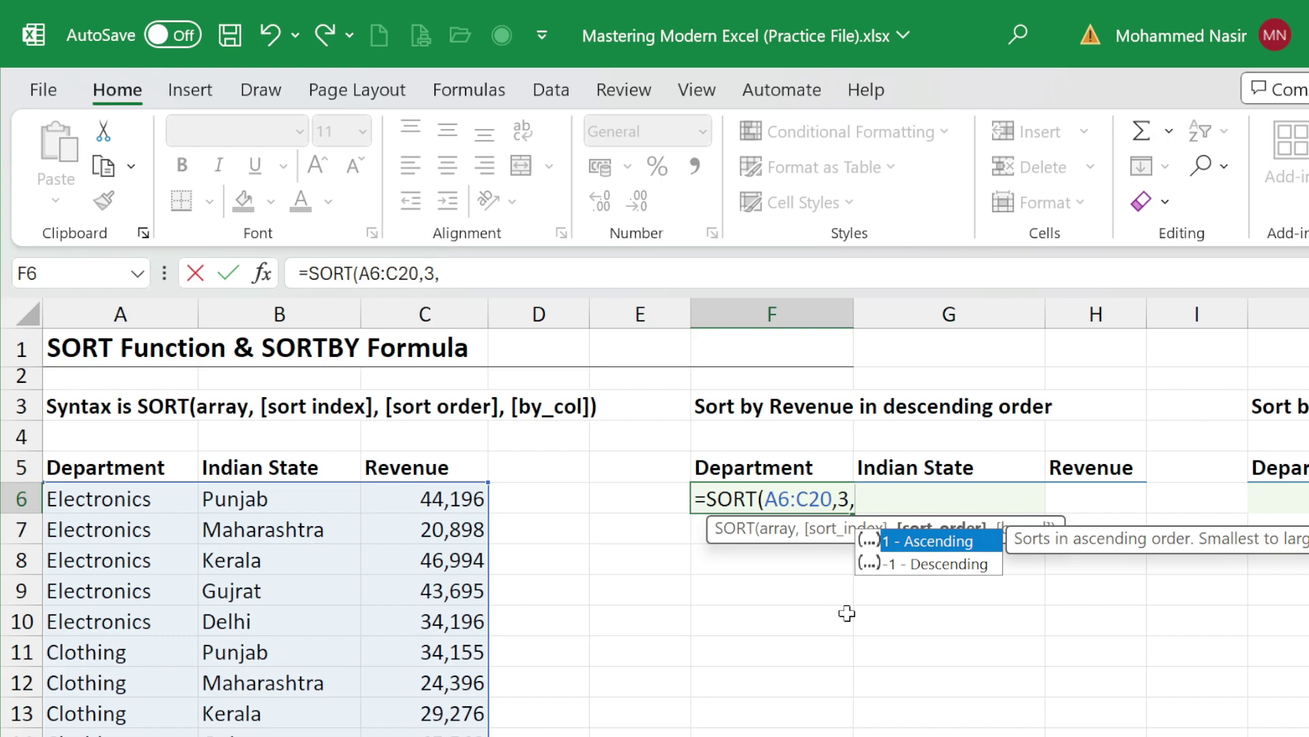
pyautogui.press('Down')
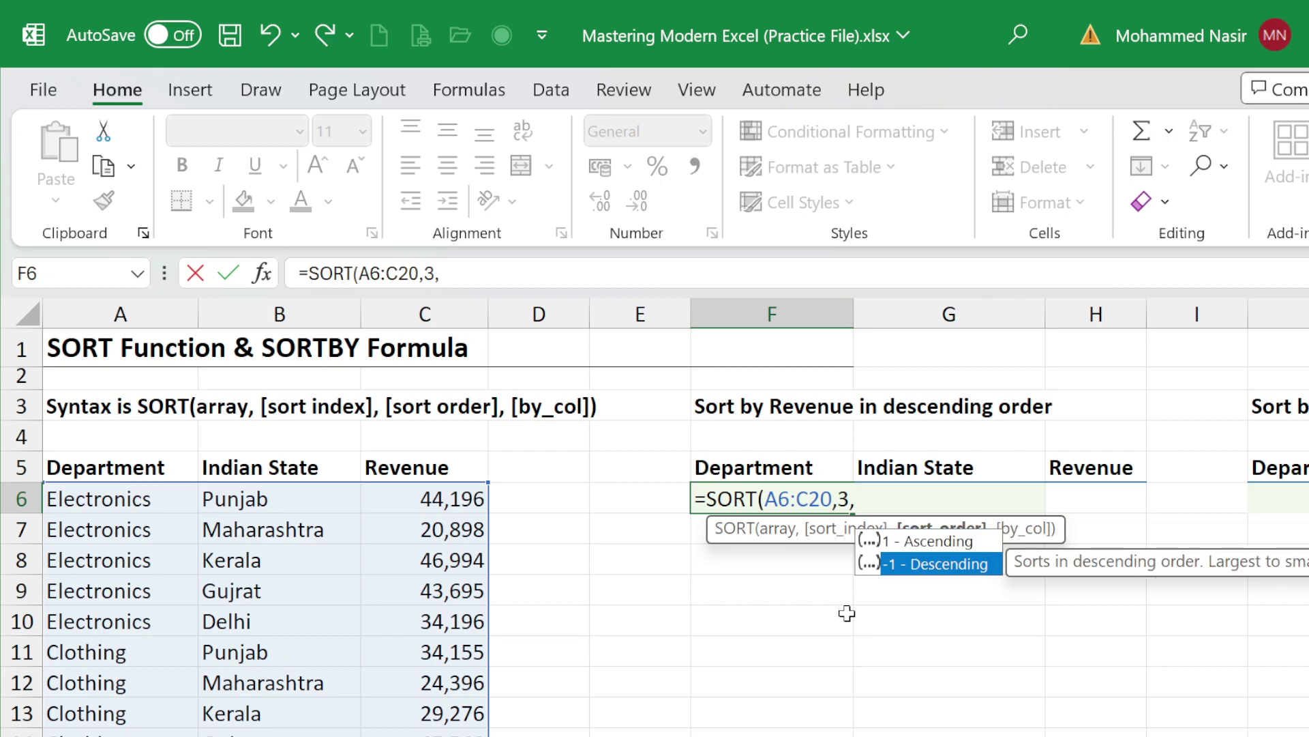
pyautogui.press('Tab')
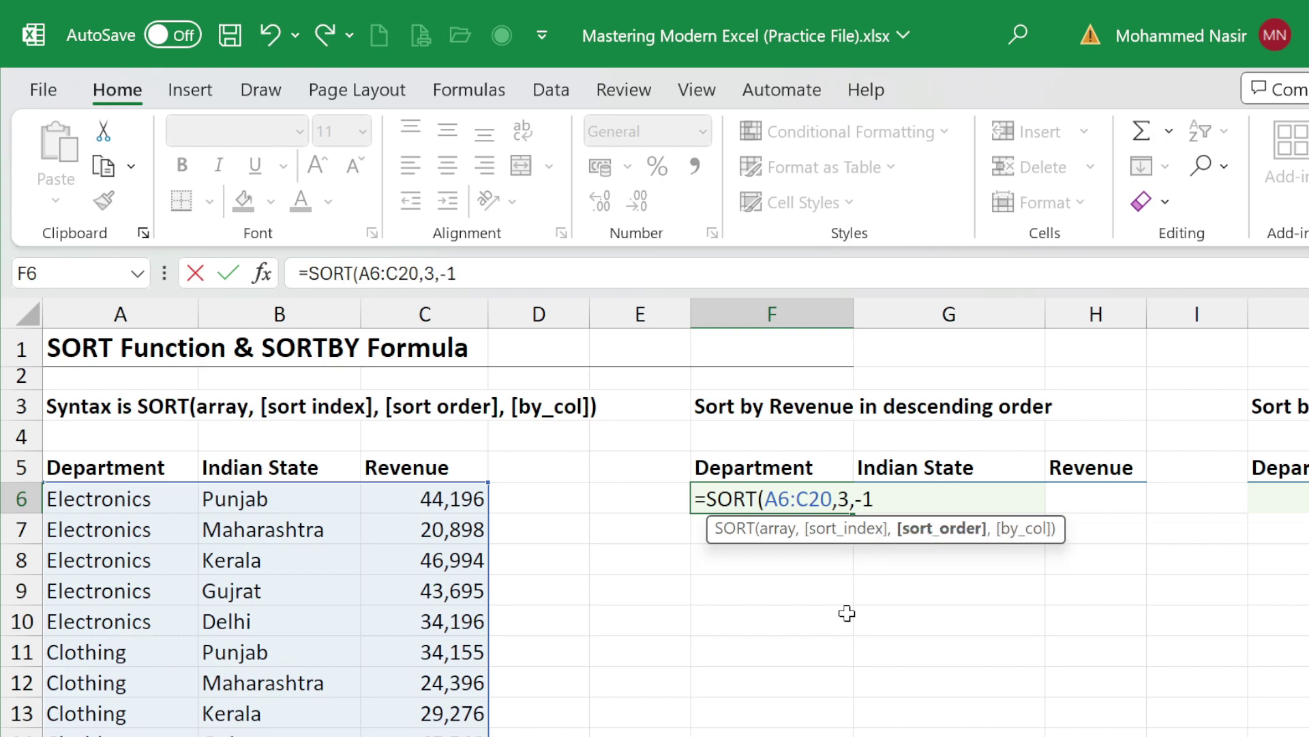
# Examine the by_col choices of the SORT formula and the horizontal SORT by Column table in rows 54 to 56.
pyautogui.write(',')
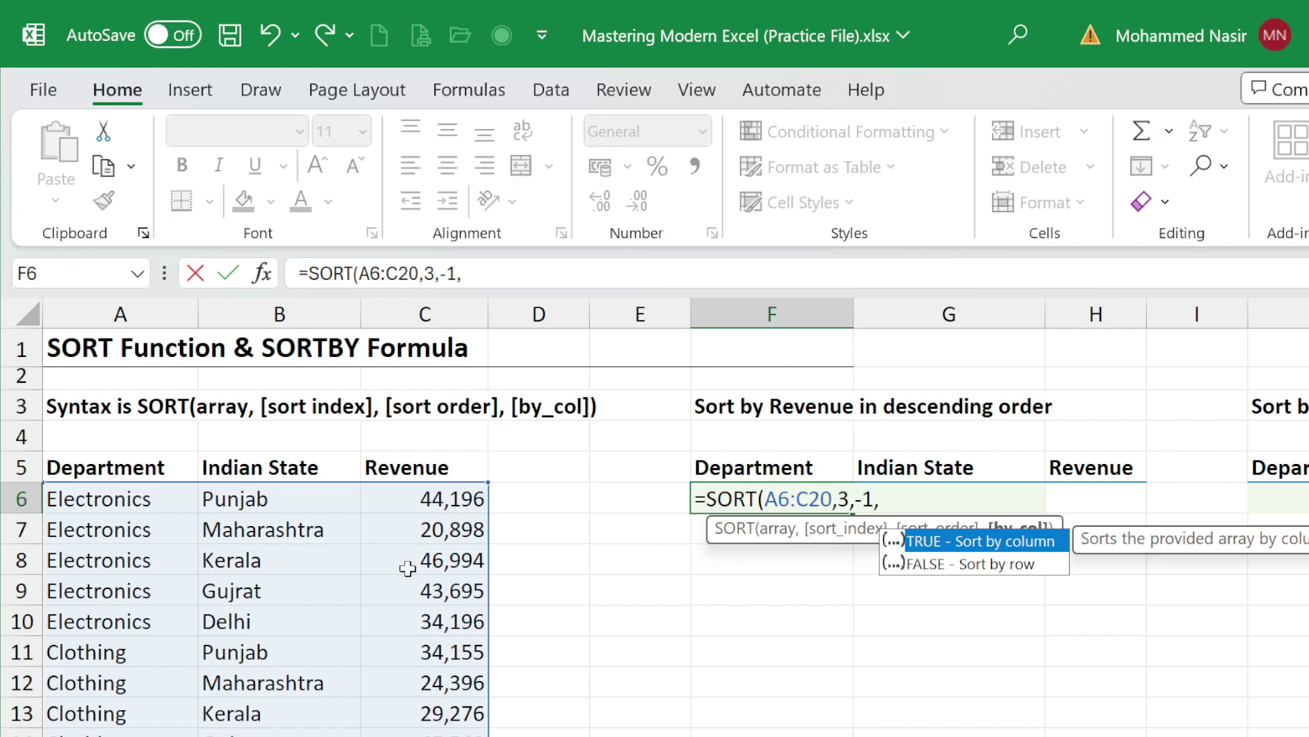
pyautogui.scroll(-5, 401, 546)
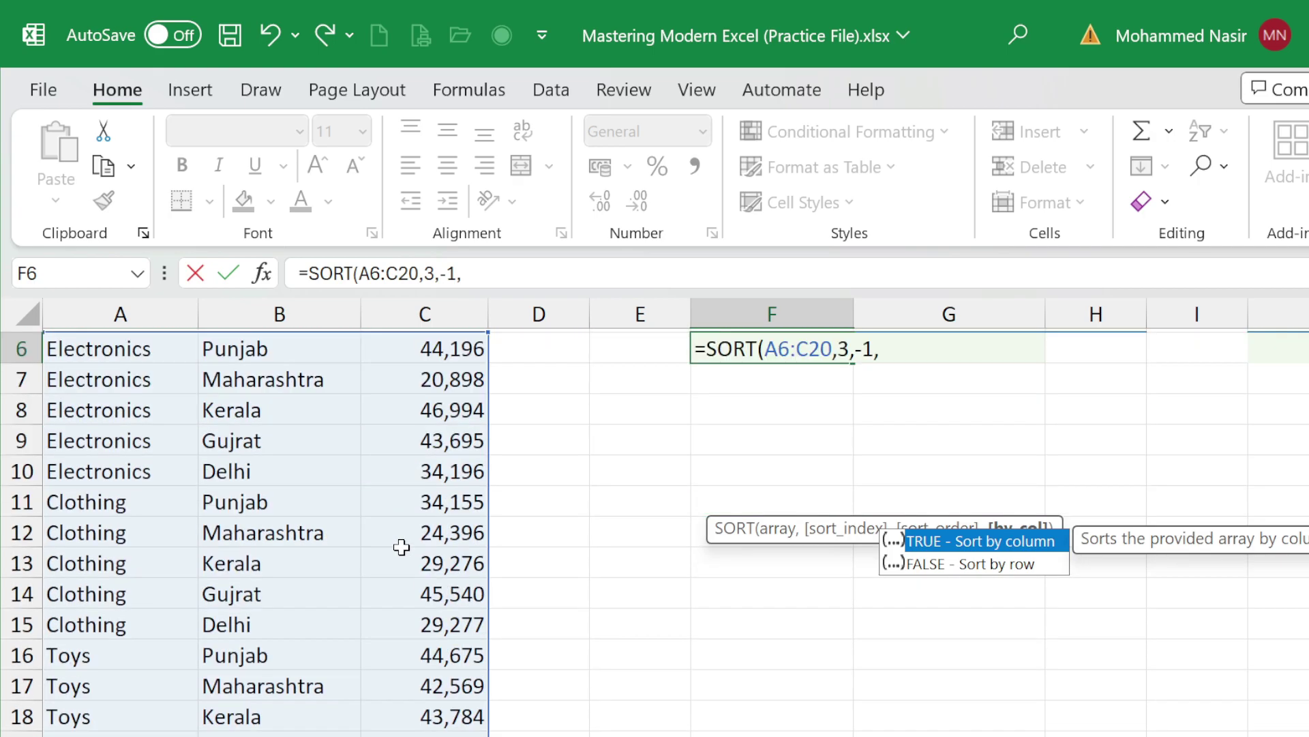
pyautogui.scroll(-9, 401, 546)
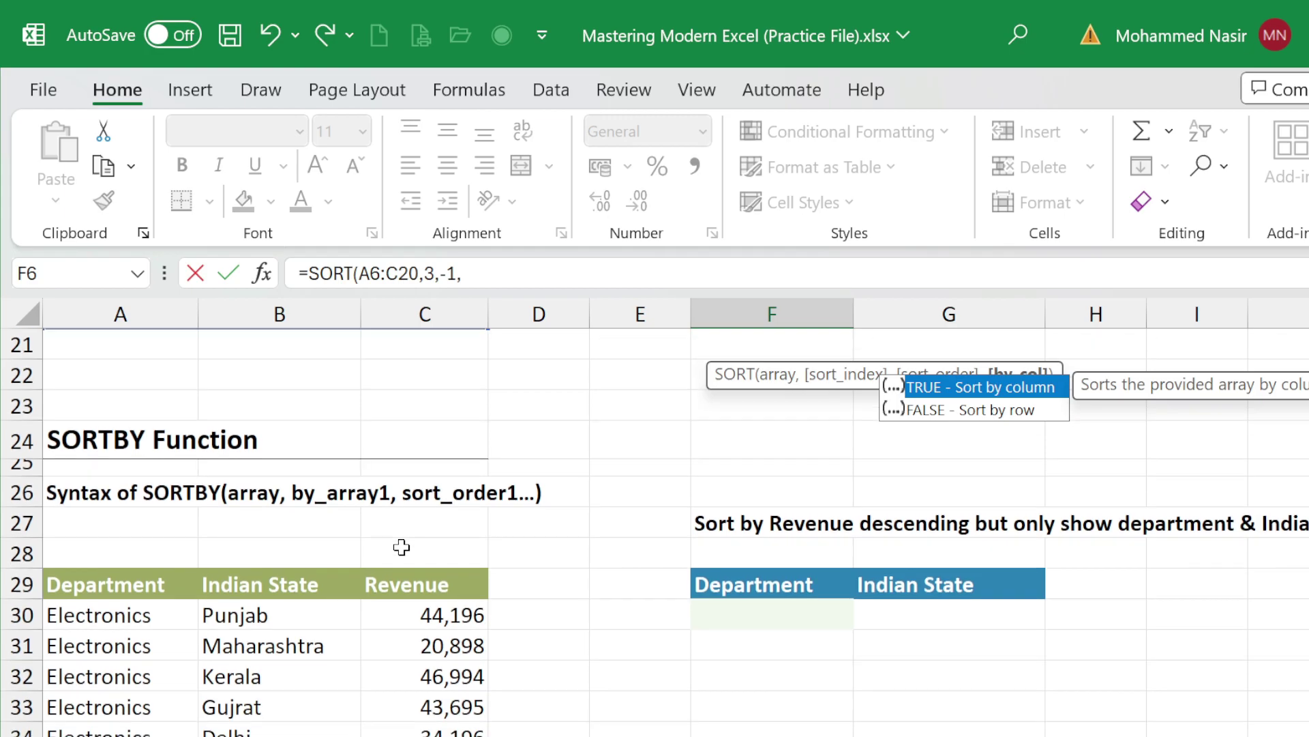
pyautogui.scroll(-4, 401, 546)
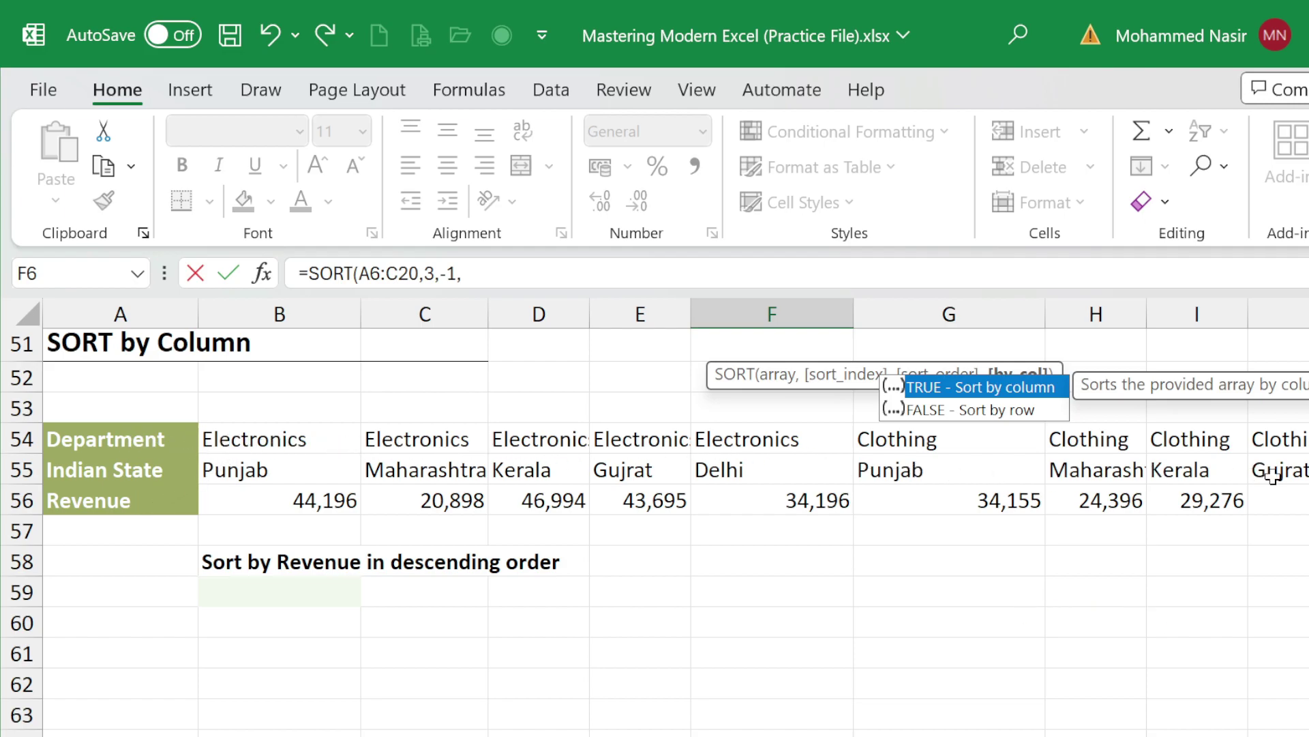
pyautogui.scroll(2, 540, 524)
pyautogui.scroll(15, 540, 524)
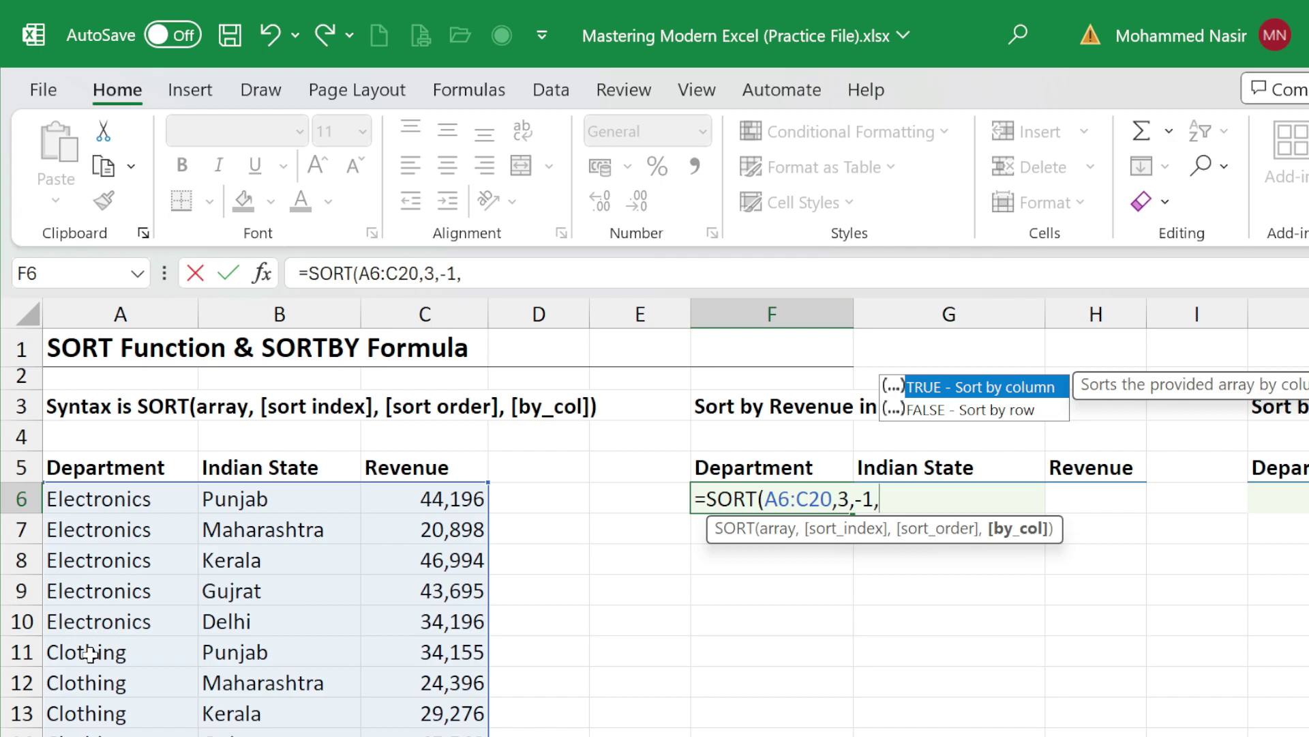
pyautogui.press('BackSpace')
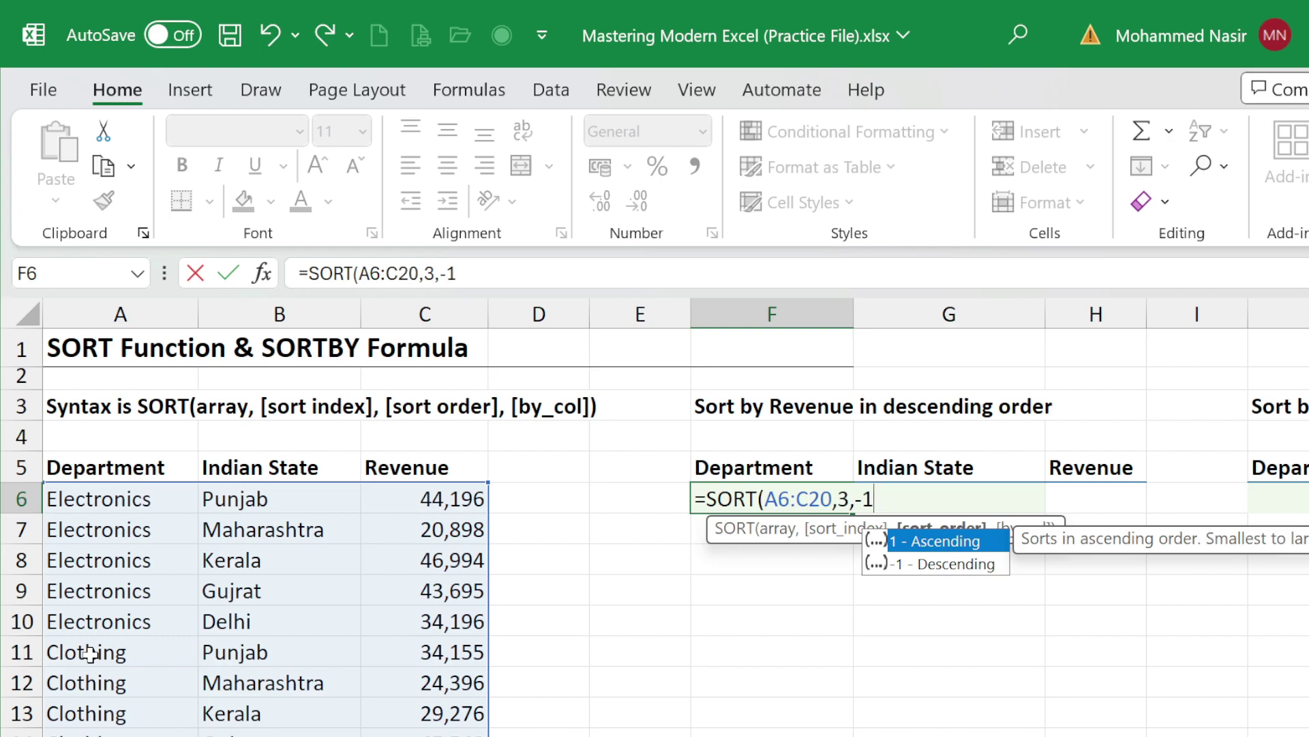
# Set the by_col argument to FALSE for sorting by row and complete =SORT(A6:C20,3,-1,FALSE) in F6.
pyautogui.write(')')
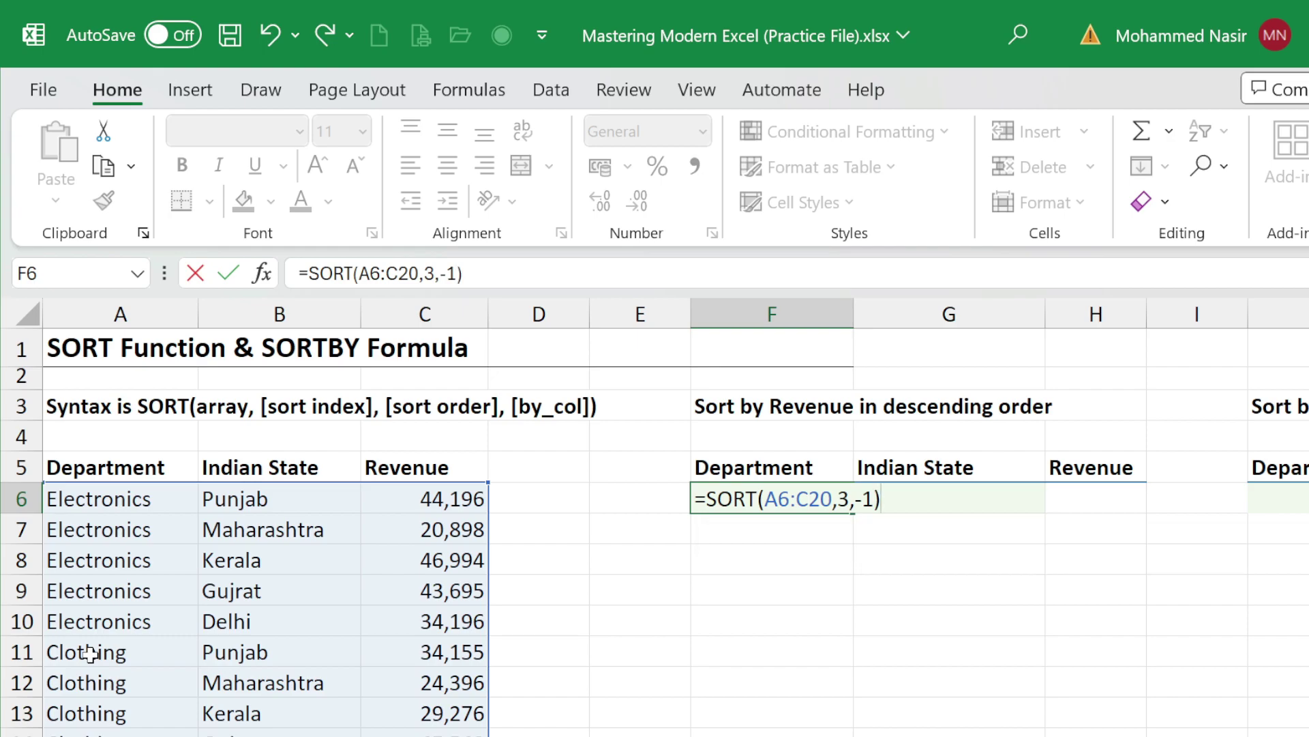
pyautogui.press('BackSpace')
pyautogui.write(',')
pyautogui.press('Down')
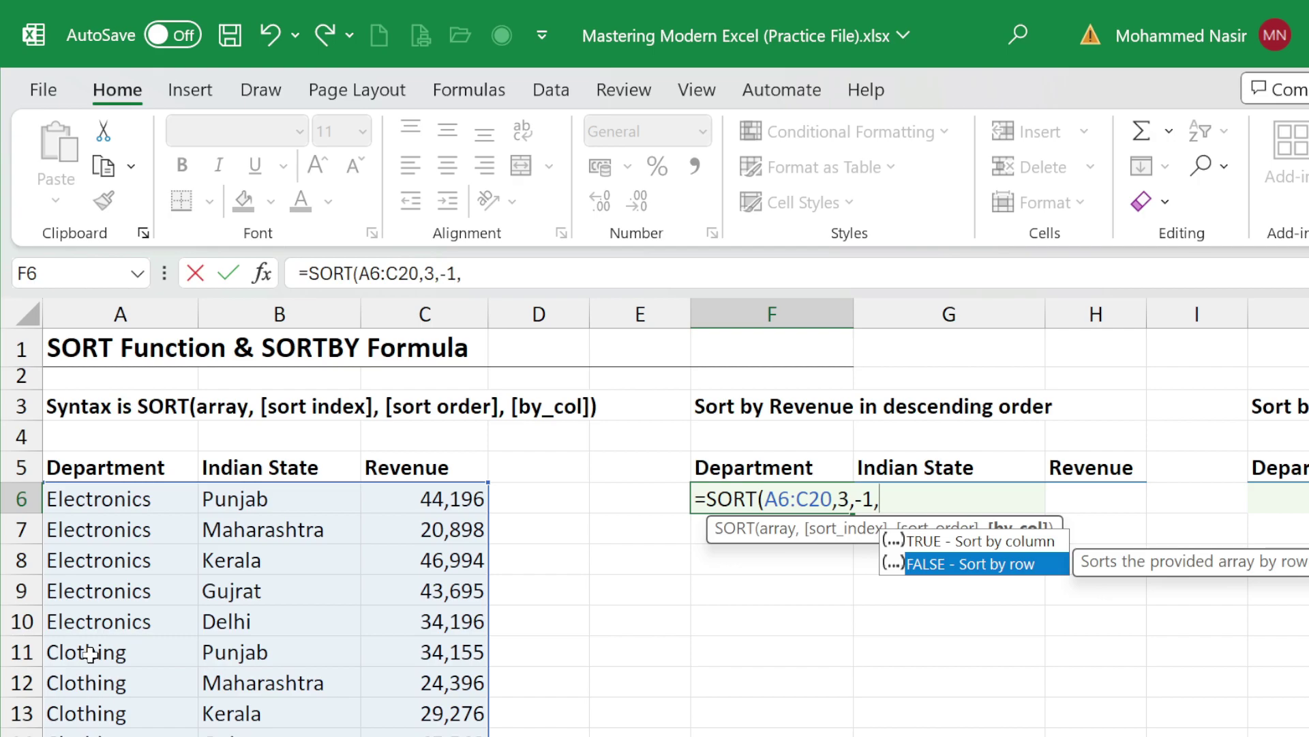
pyautogui.press('Tab')
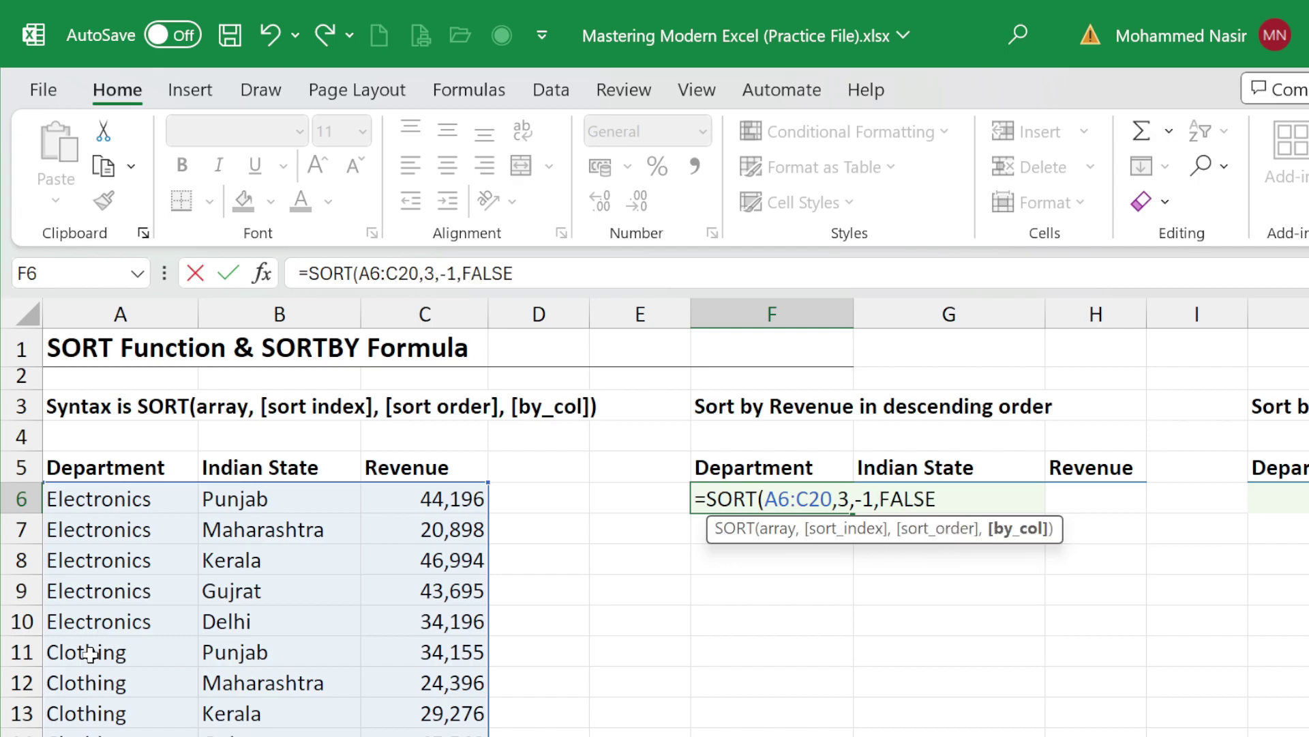
pyautogui.write(')')
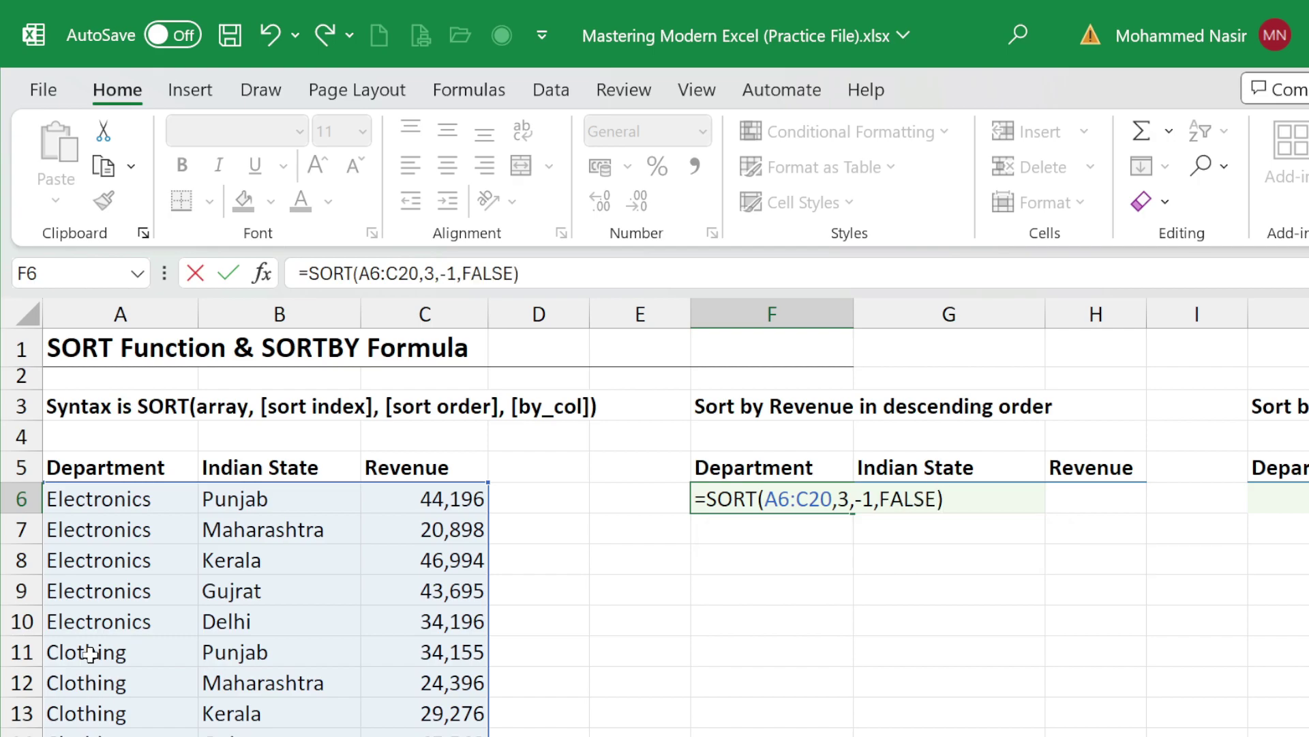
pyautogui.press('Return')
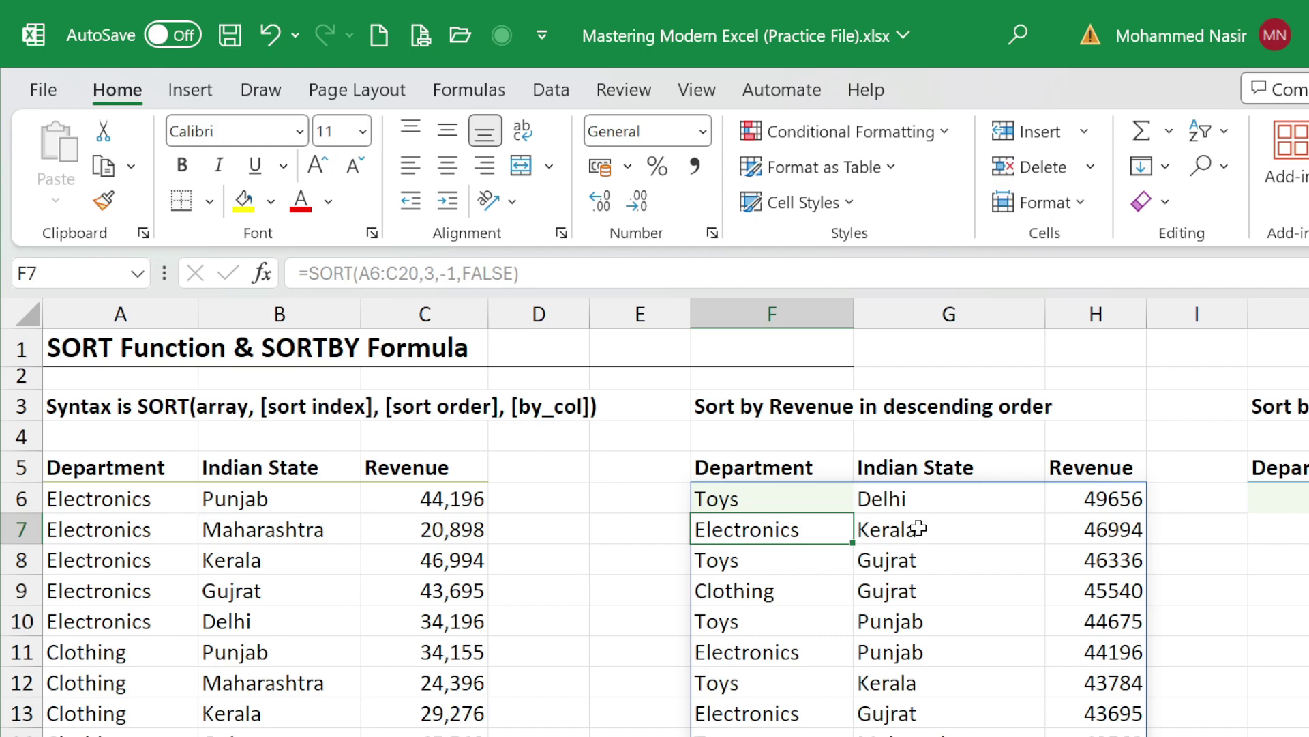
# Check the order of the sorted Revenue results from H6 down to H20.
pyautogui.click(1126, 501)
pyautogui.scroll(-3, 1126, 500)
pyautogui.scroll(-1, 1112, 561)
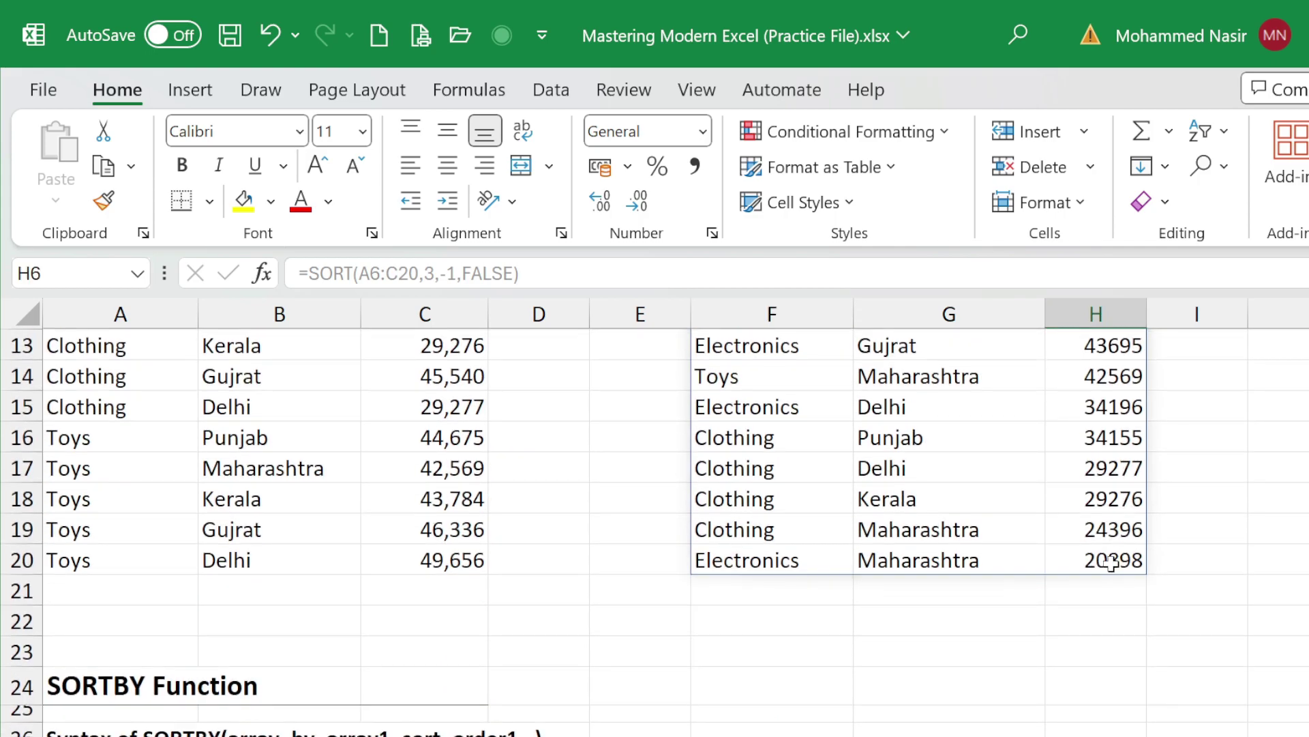
pyautogui.click(1114, 562)
pyautogui.scroll(4, 1117, 559)
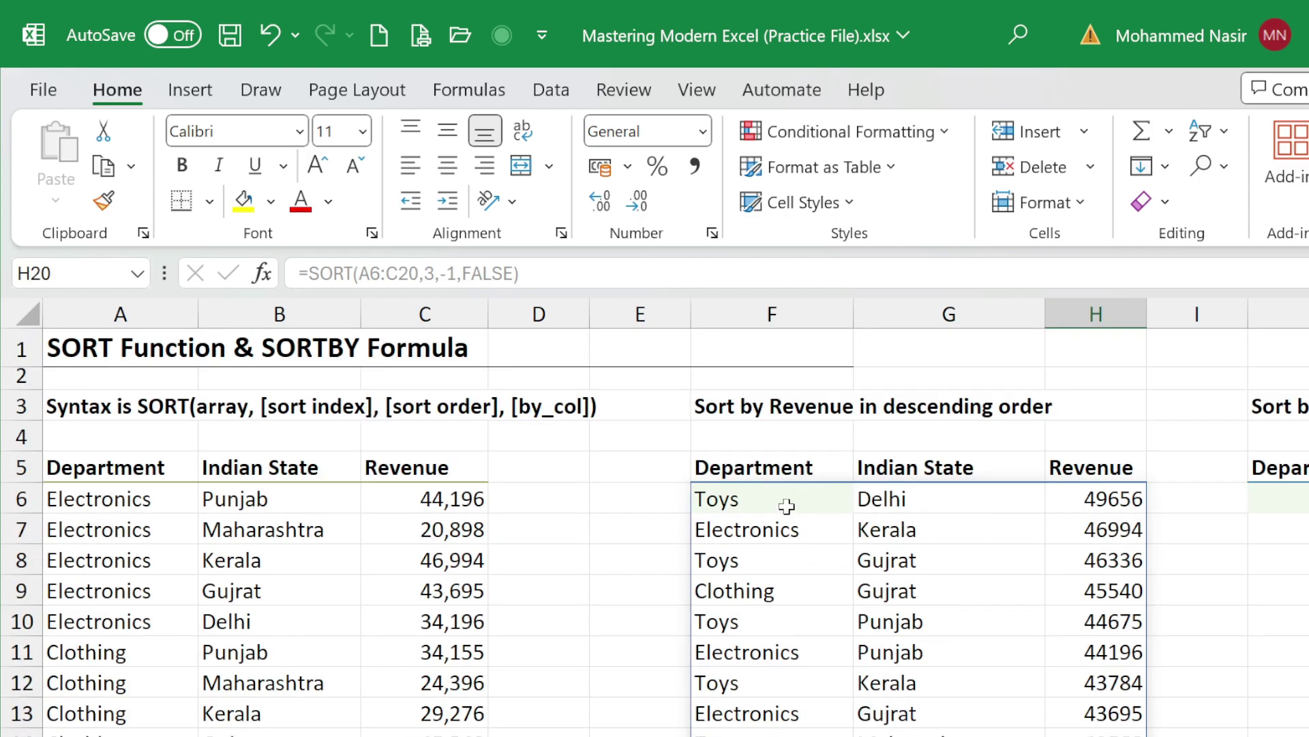
# Test the sorted result by setting the first Revenue value in C6 to 50000, and undo the change.
pyautogui.click(413, 491)
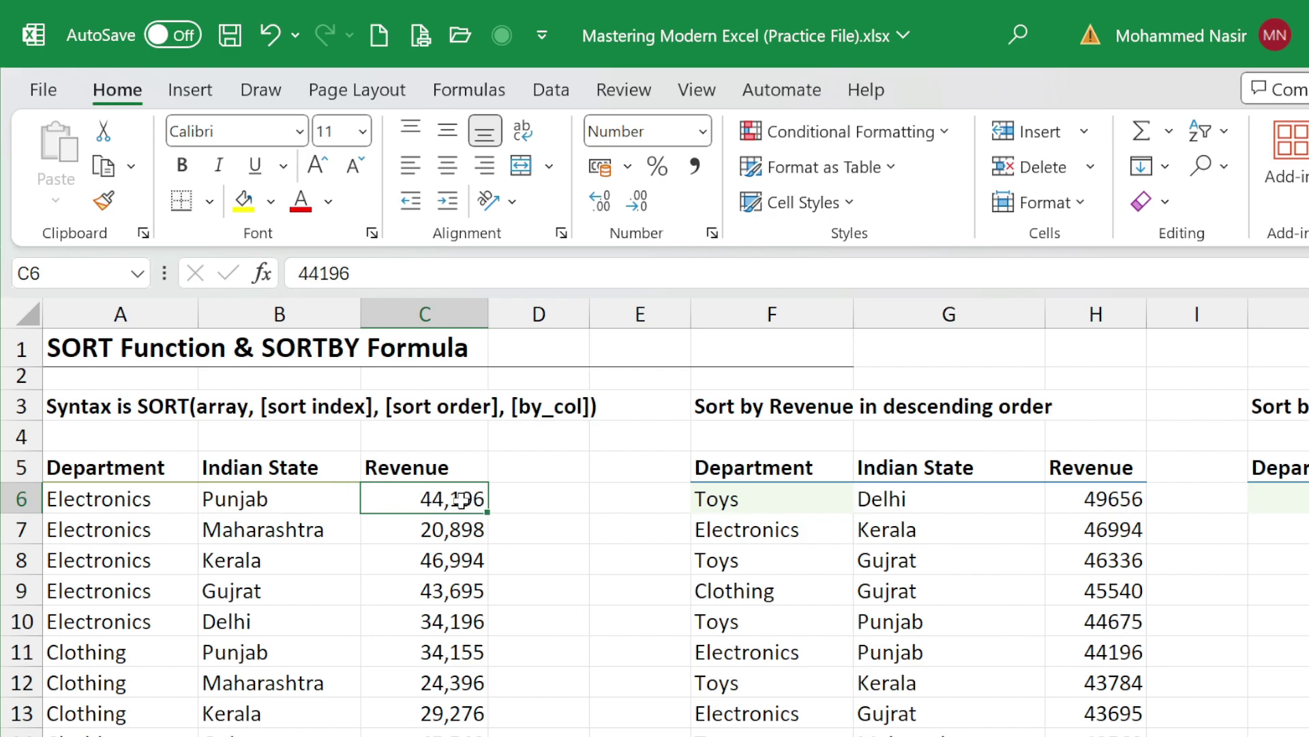
pyautogui.write('500000')
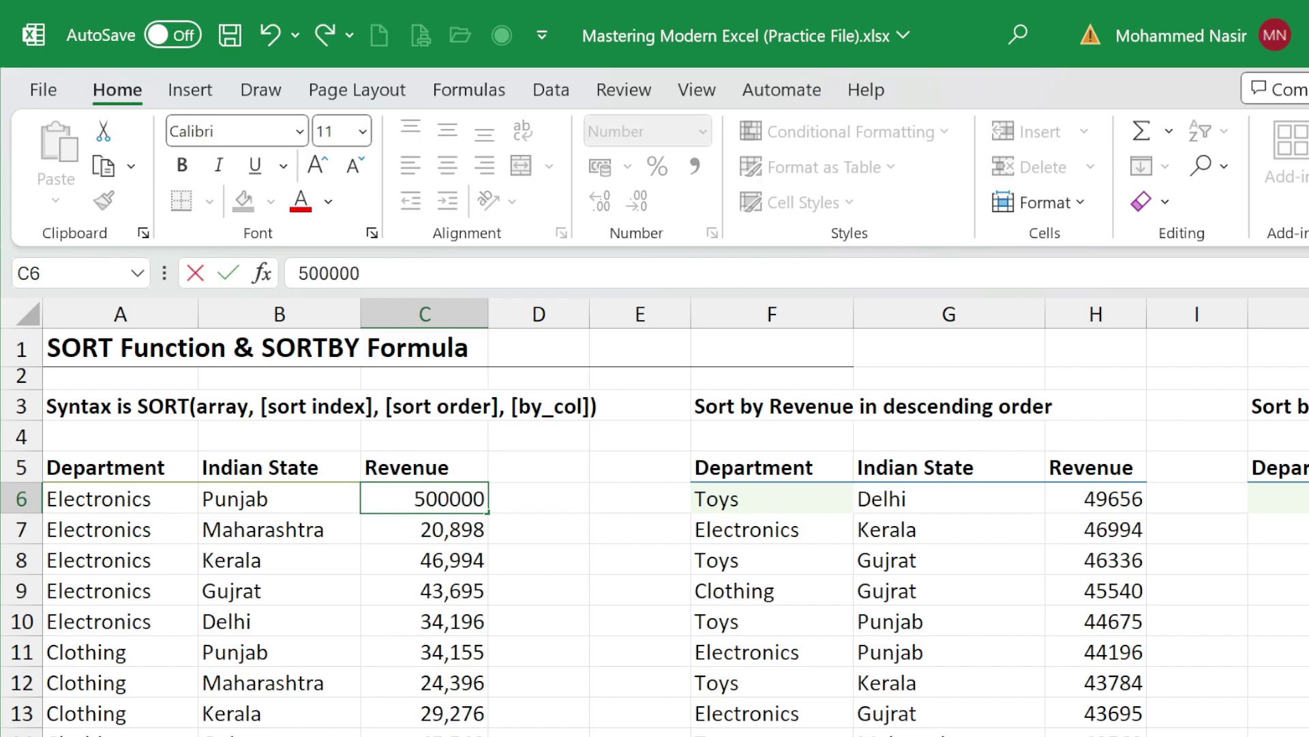
pyautogui.press('BackSpace')
pyautogui.press('Return')
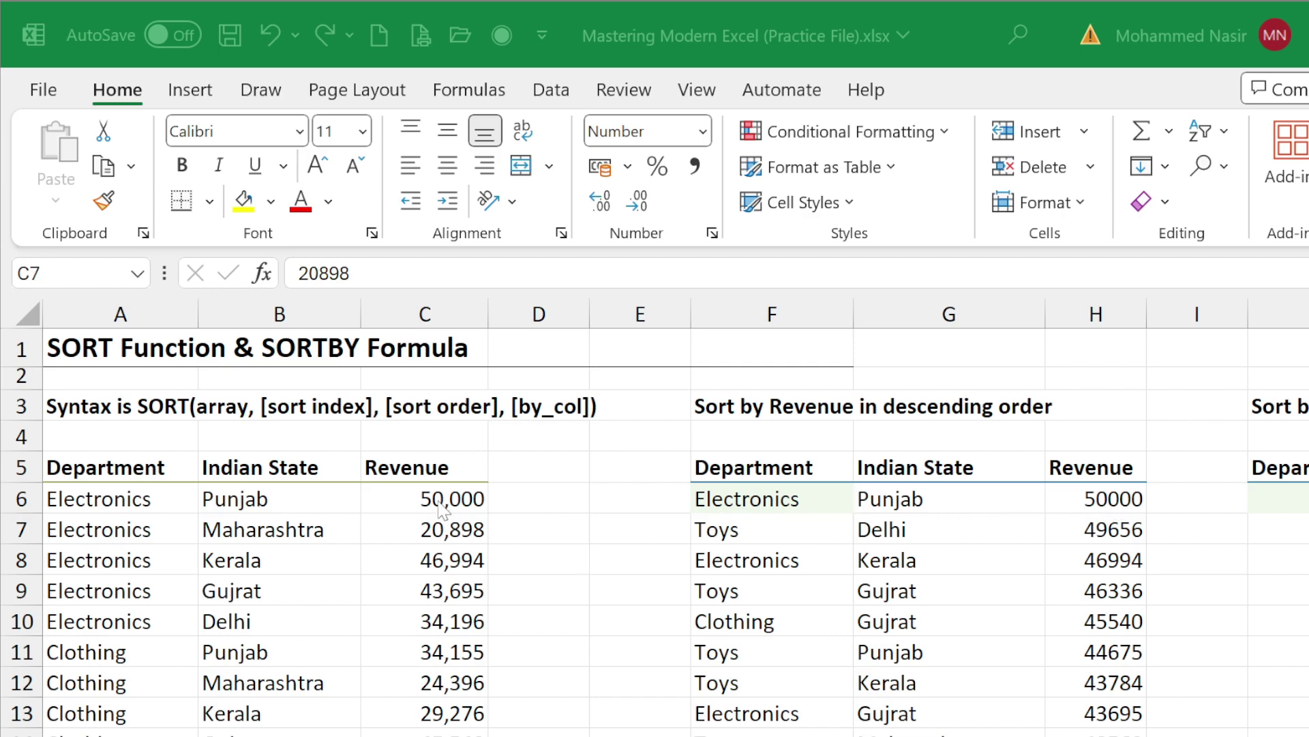
pyautogui.click(452, 537)
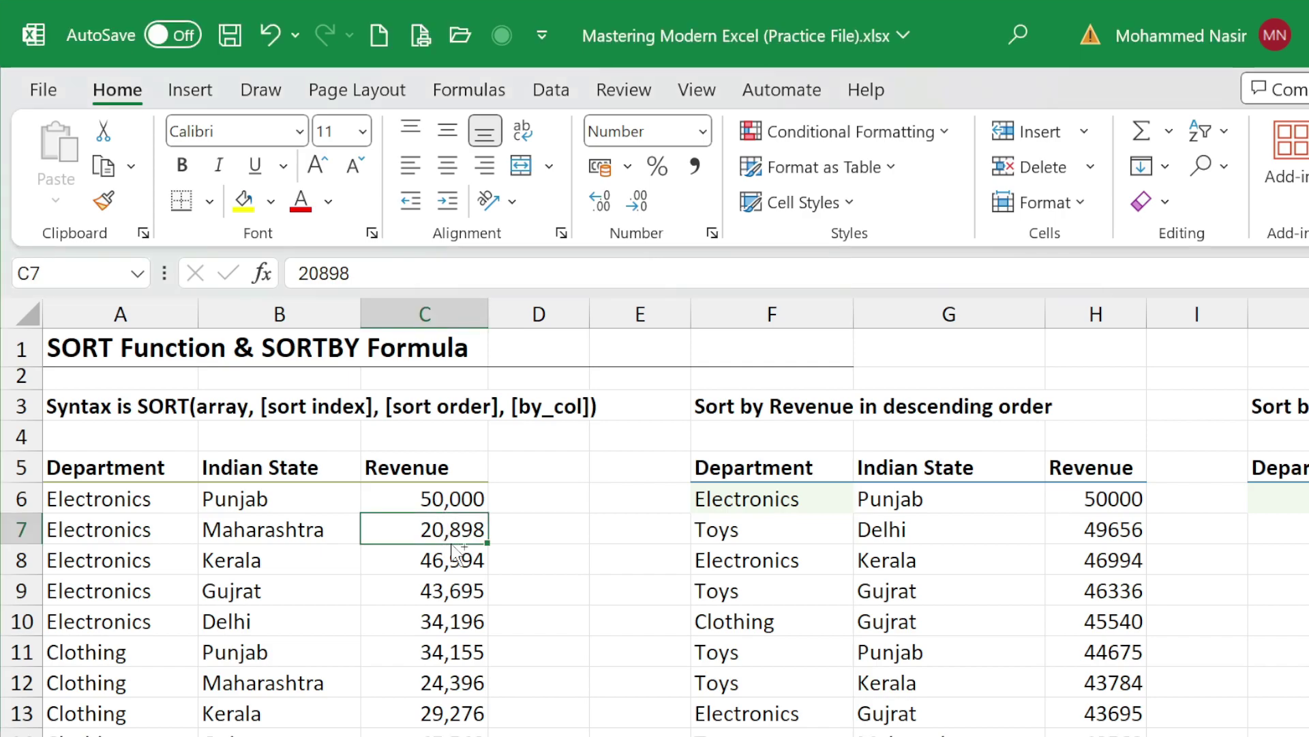
pyautogui.hotkey('ctrl', 'z')
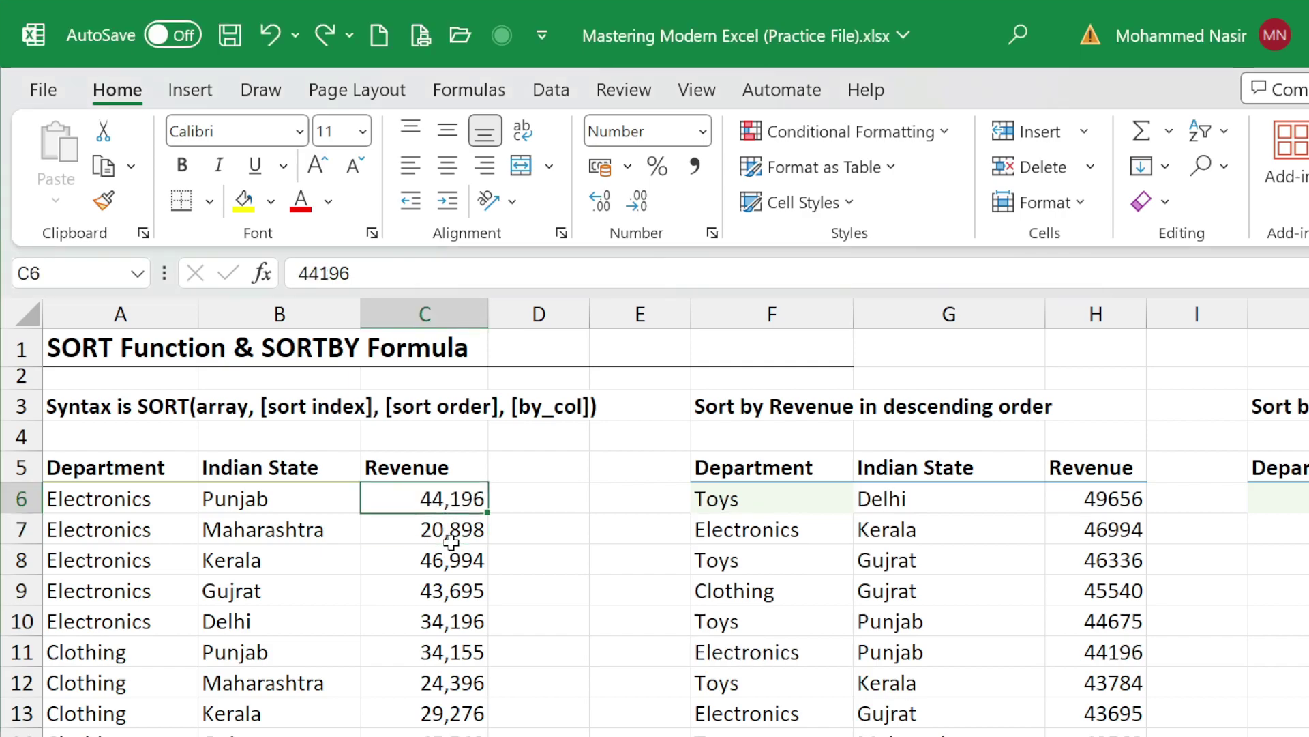
# Repeat the update test by setting the Electronics Maharashtra revenue in C7 to 50000, and undo it.
pyautogui.click(451, 539)
pyautogui.doubleClick(453, 542)
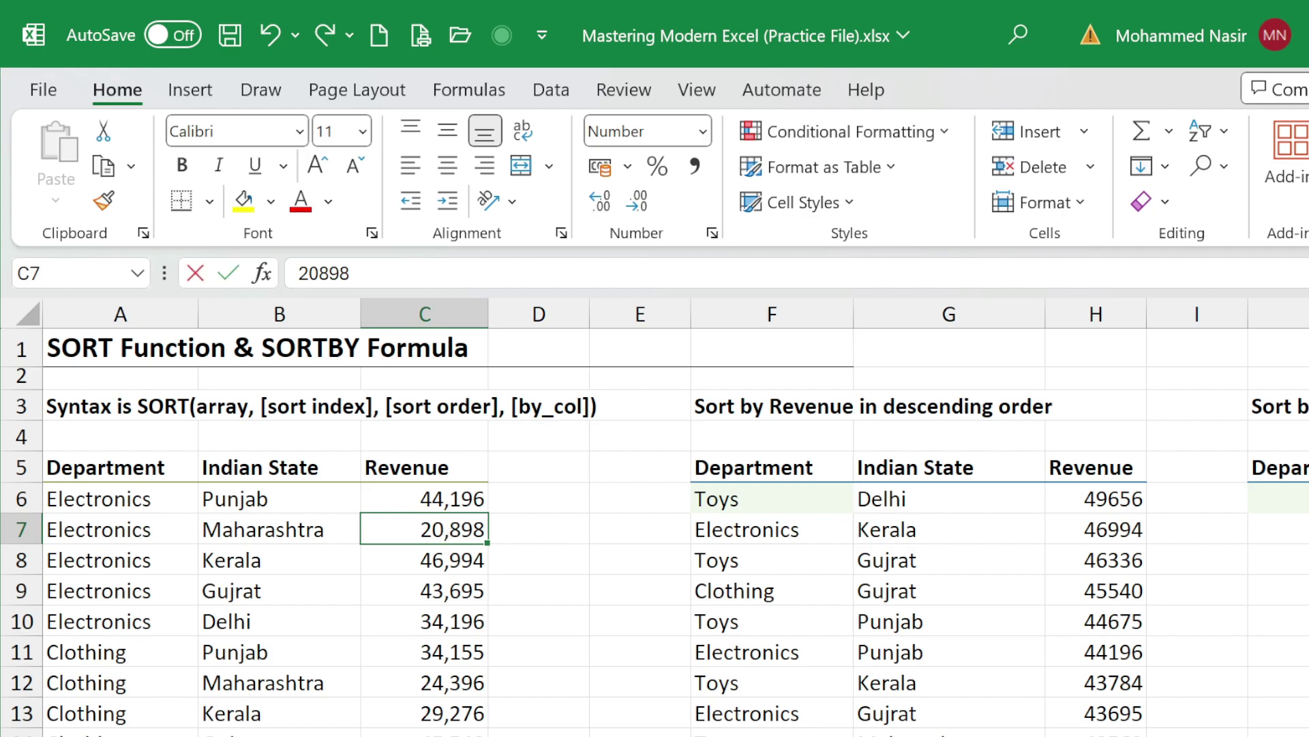
pyautogui.write('50000')
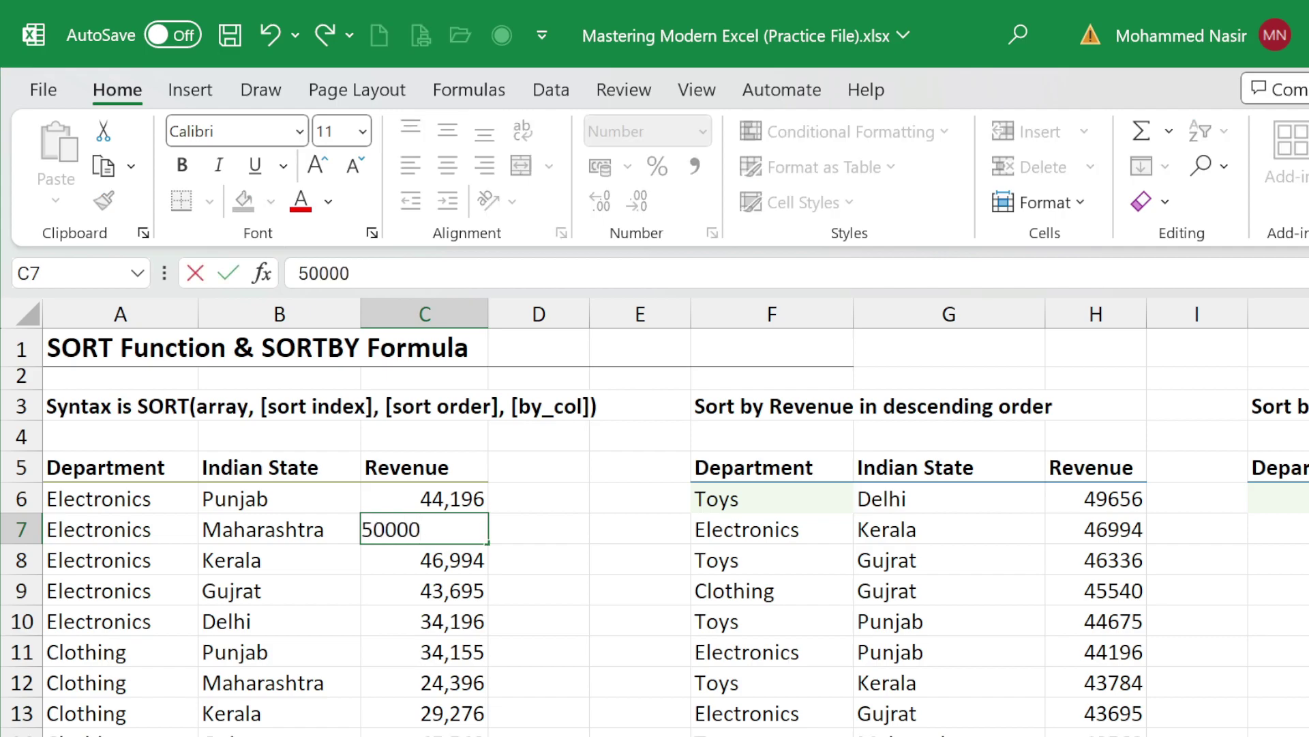
pyautogui.press('Return')
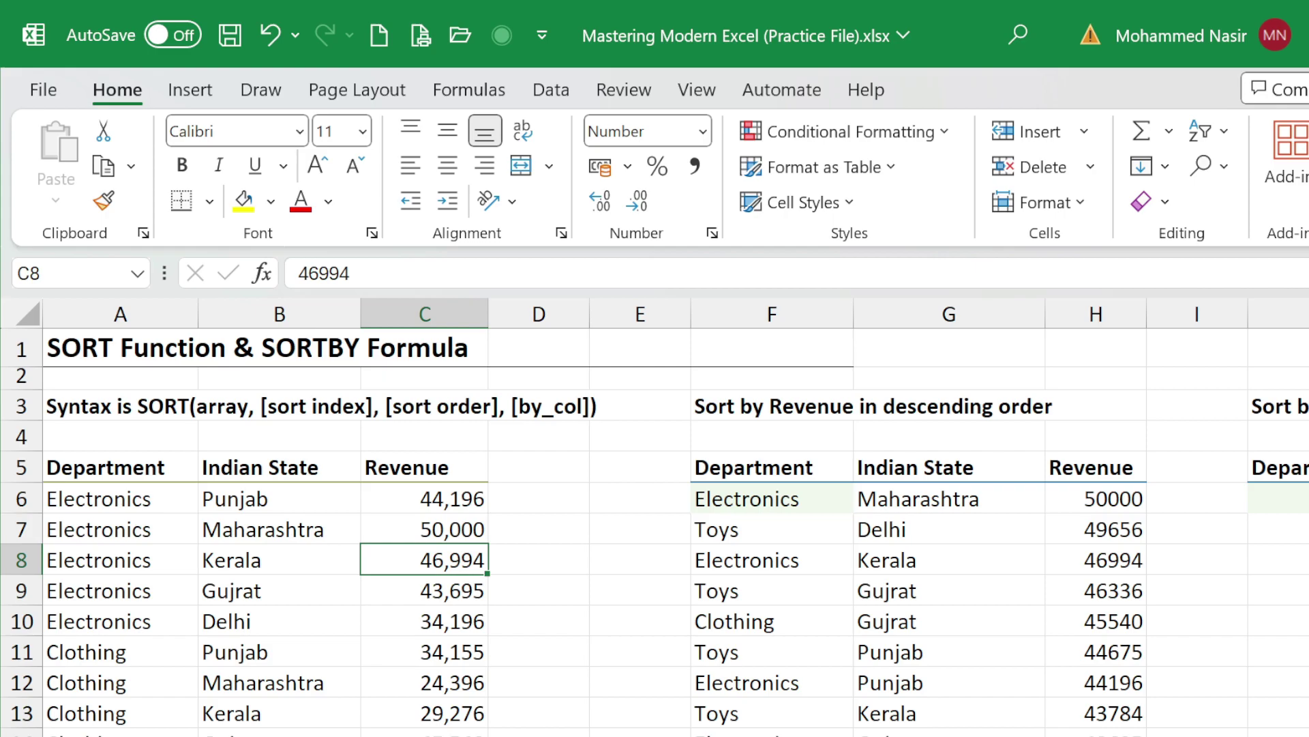
pyautogui.hotkey('ctrl', 'z')
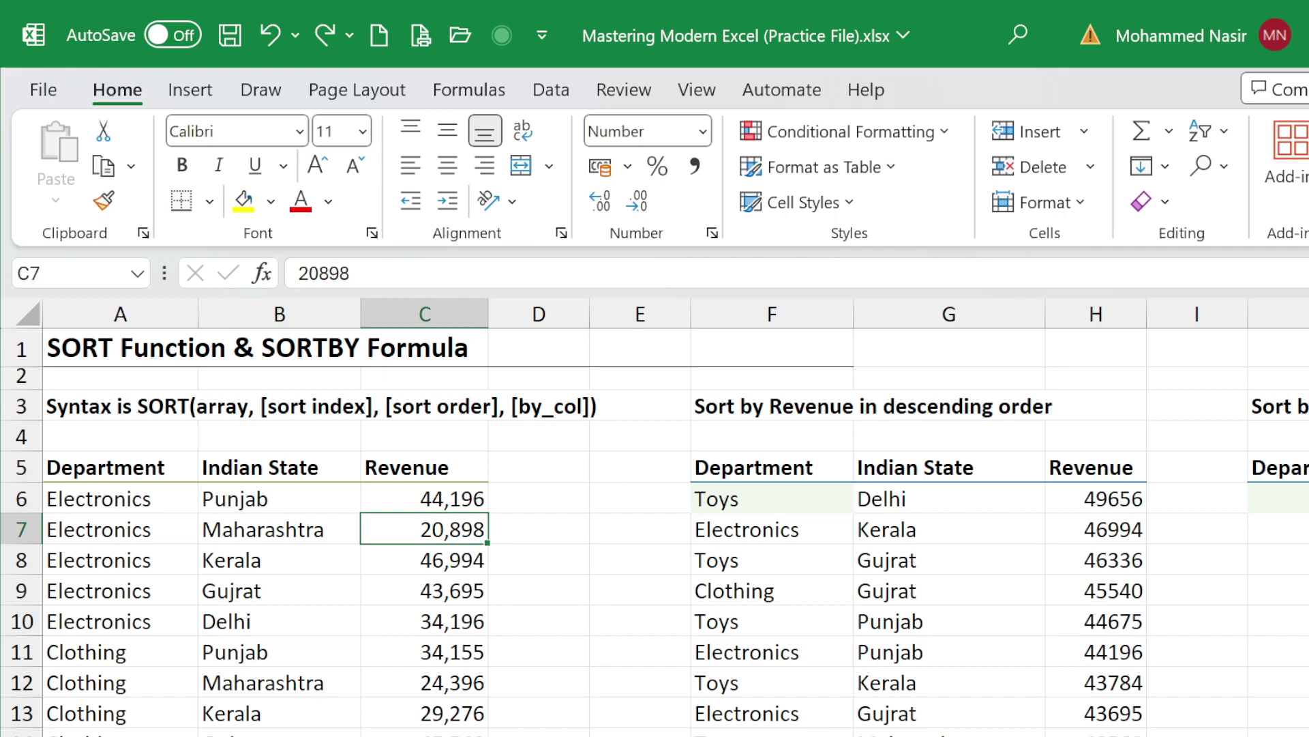
# Start a SORT formula in J6 for the sort by Department, using A6:C20 as the array.
pyautogui.moveTo(1015, 736); pyautogui.dragTo(1054, 736)
pyautogui.click(913, 494)
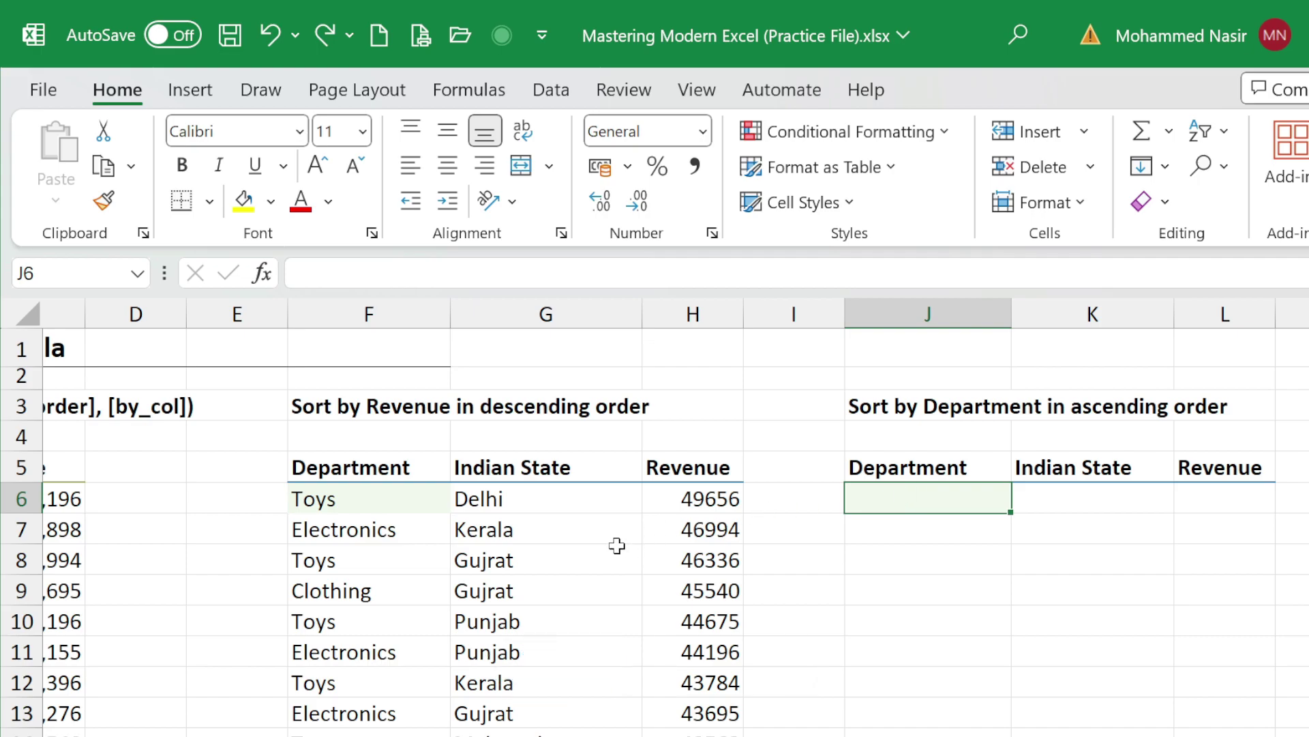
pyautogui.click(674, 501)
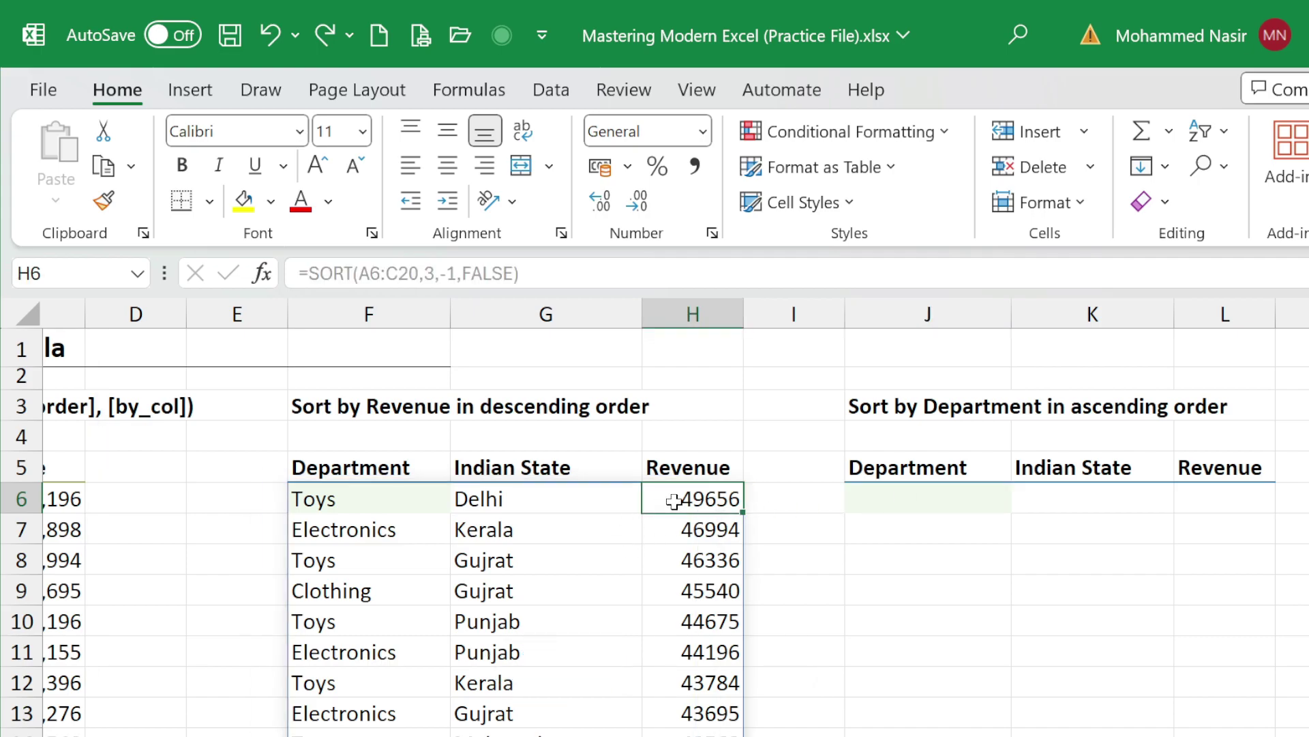
pyautogui.click(911, 489)
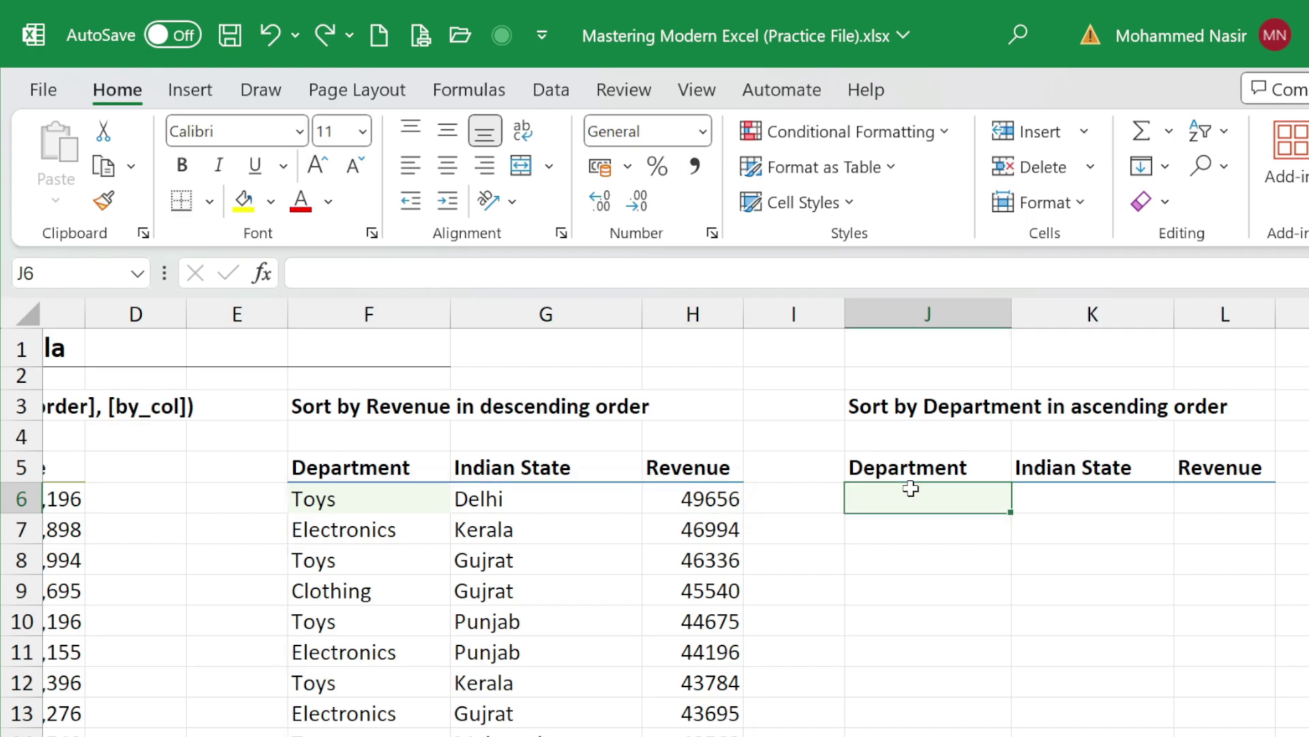
pyautogui.write('=')
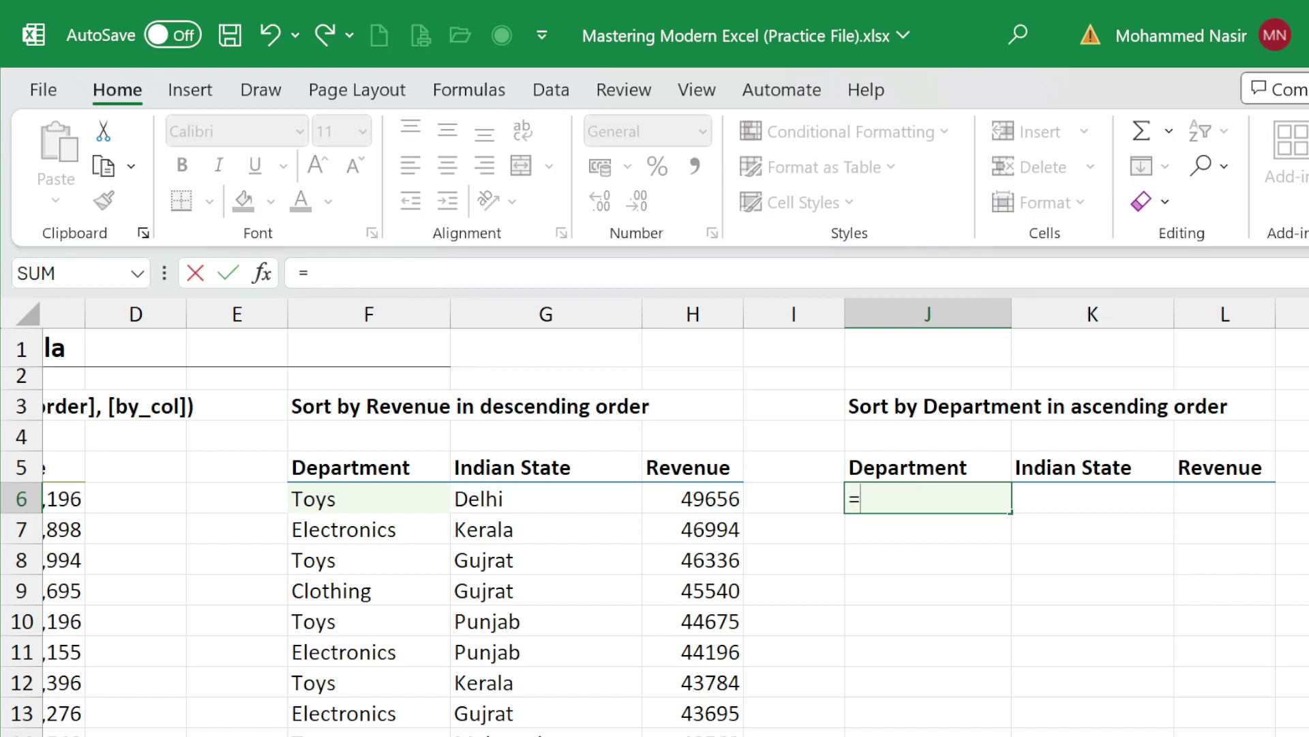
pyautogui.write('SOR')
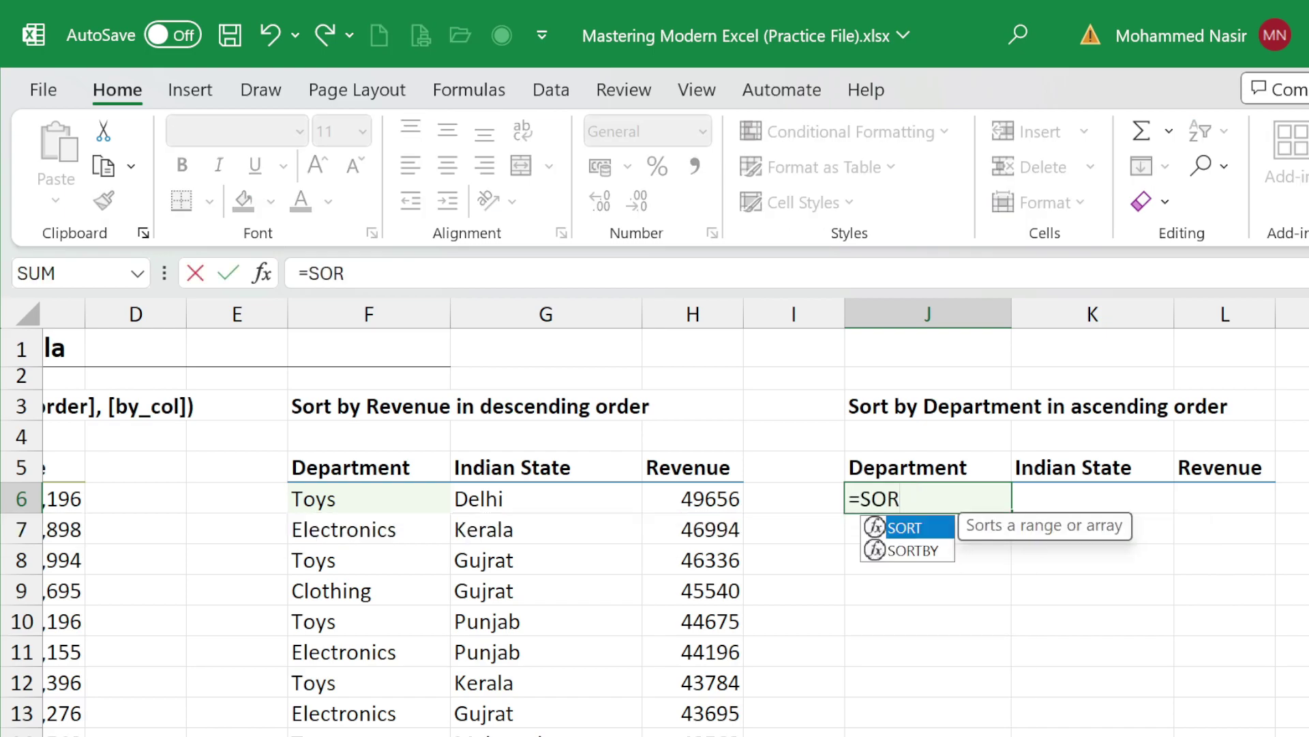
pyautogui.press('Tab')
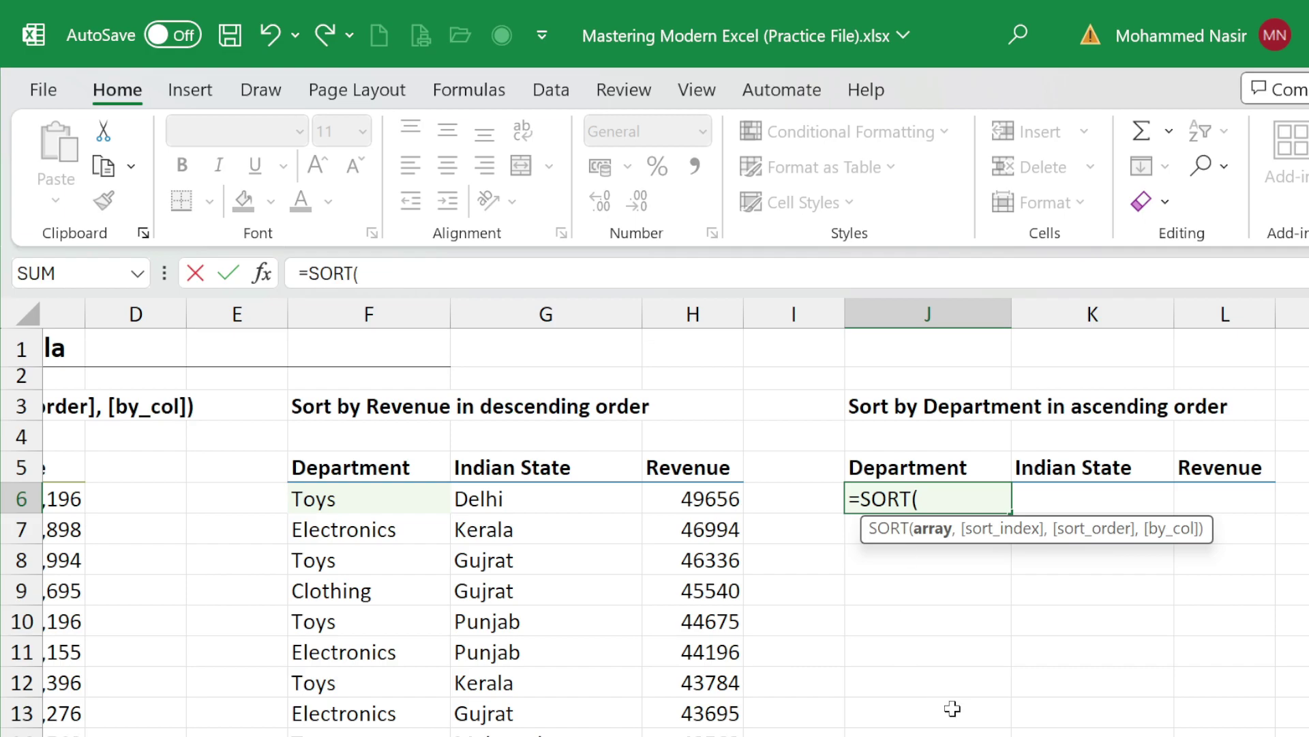
pyautogui.hscroll(-3, 655, 518)
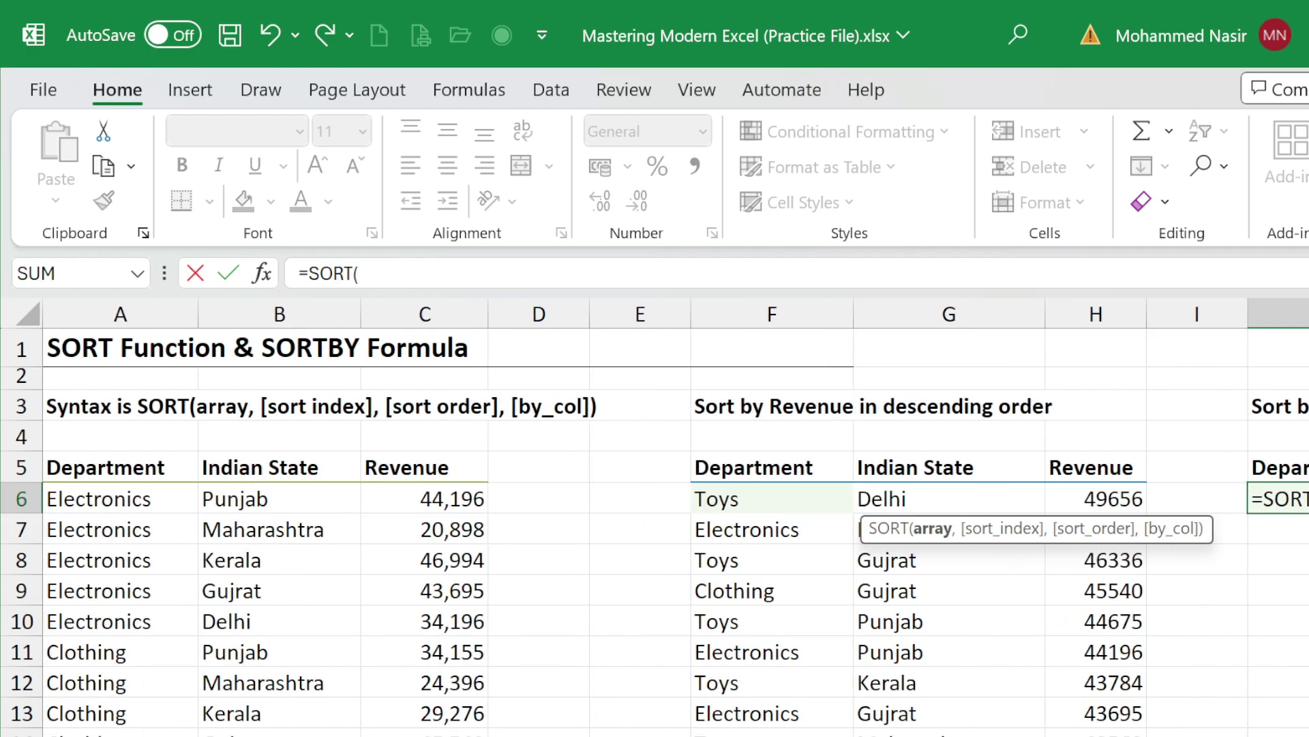
pyautogui.click(157, 499)
pyautogui.hotkey('ctrl', 'shift', 'Right')
pyautogui.hotkey('ctrl', 'shift', 'Down')
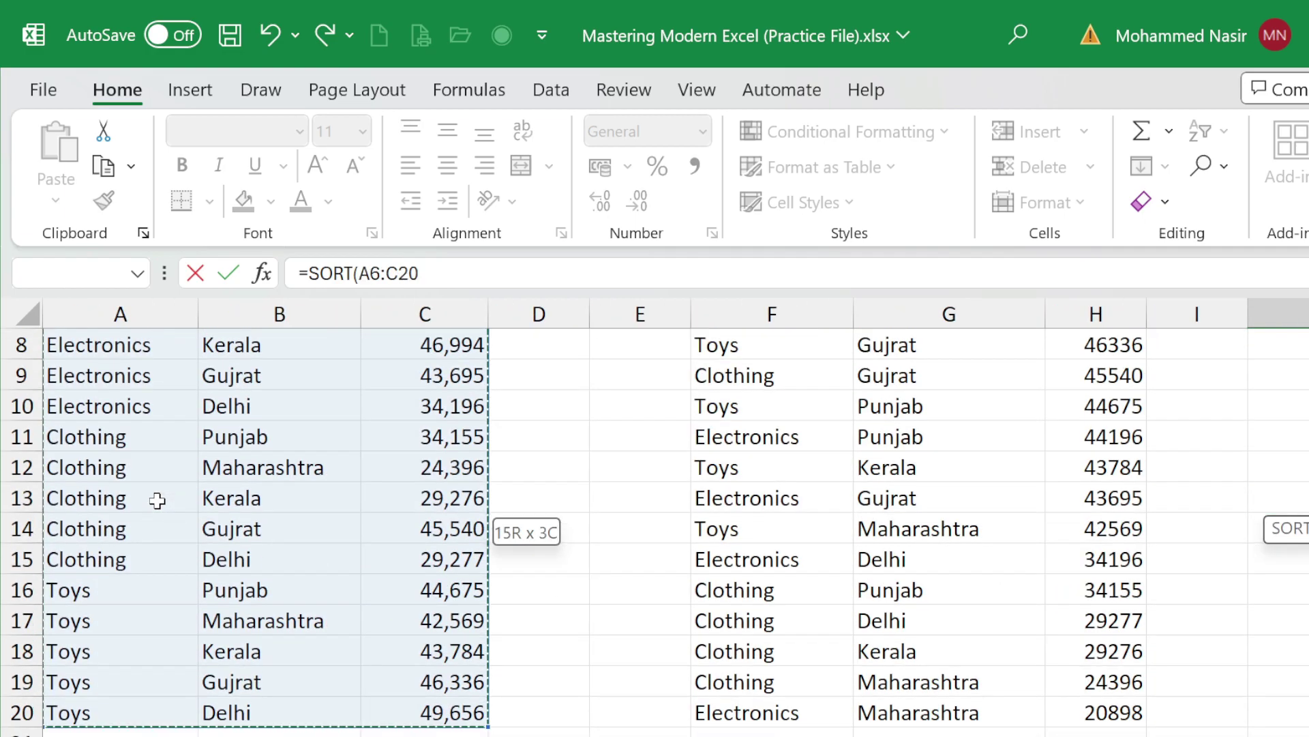
# Step through the sort_index, sort_order and by_col arguments of the J6 formula, leaving each one empty.
pyautogui.write(',')
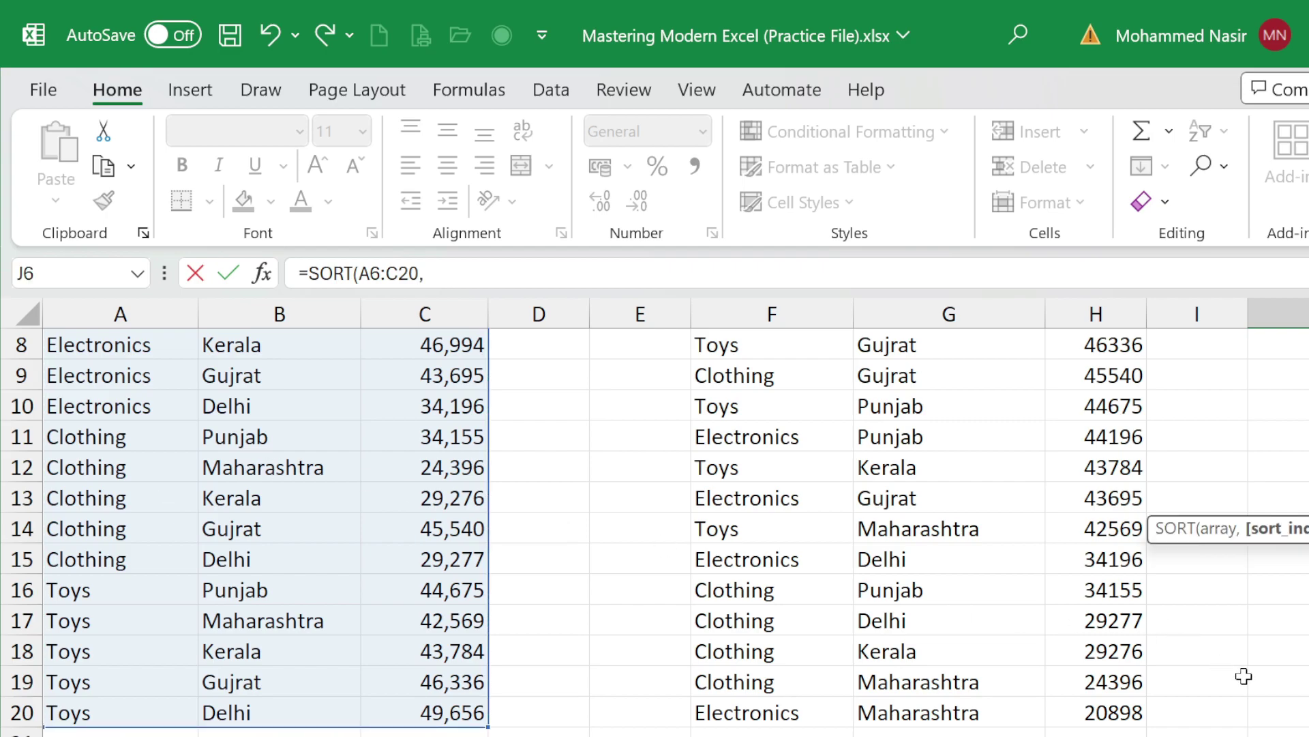
pyautogui.scroll(3, 305, 512)
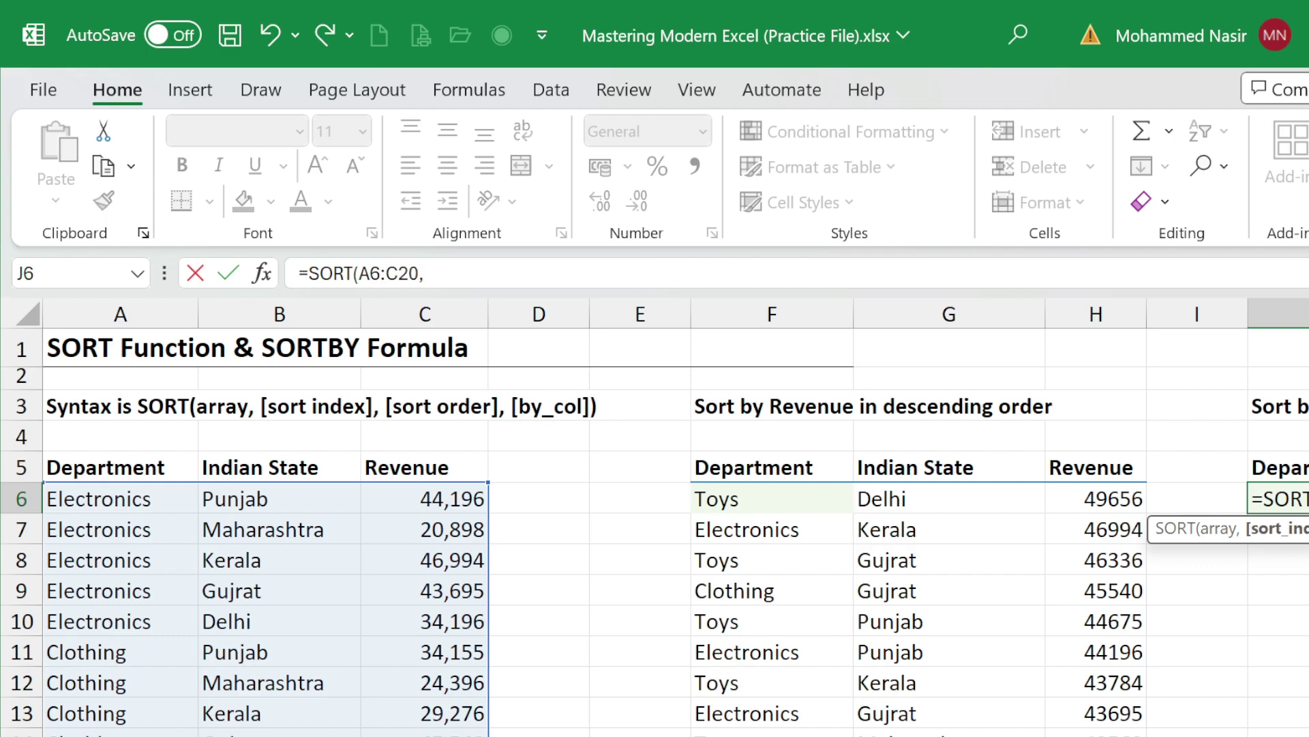
pyautogui.write(',')
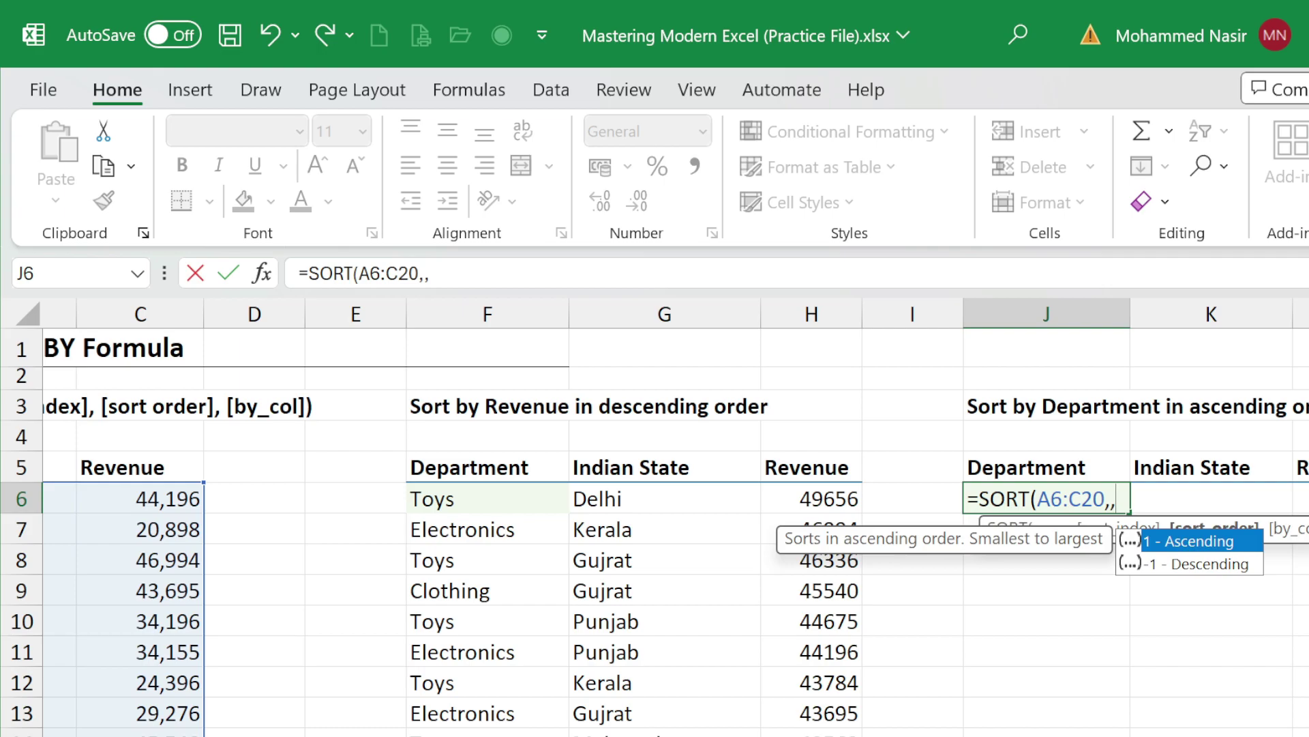
pyautogui.write(',')
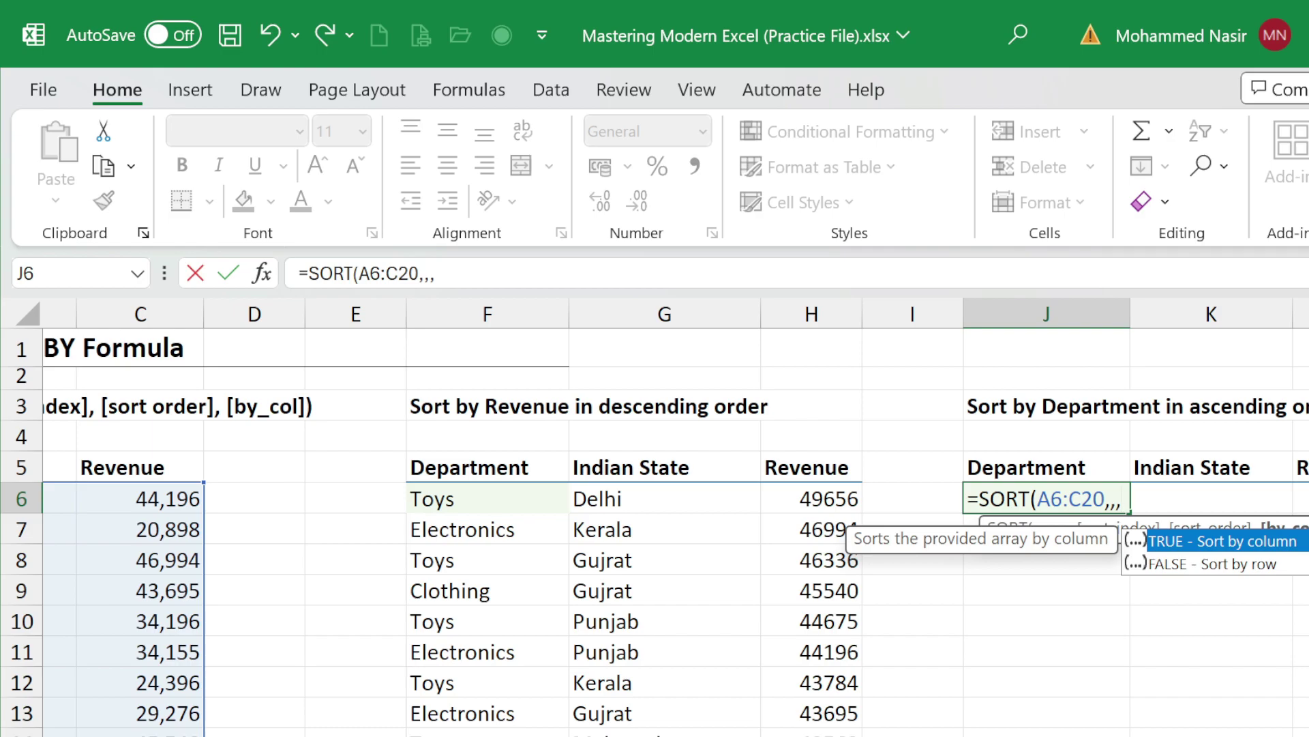
# Remove the empty optional arguments and complete the formula in J6 as =SORT(A6:C20).
pyautogui.press('BackSpace')
pyautogui.press('BackSpace')
pyautogui.press('BackSpace')
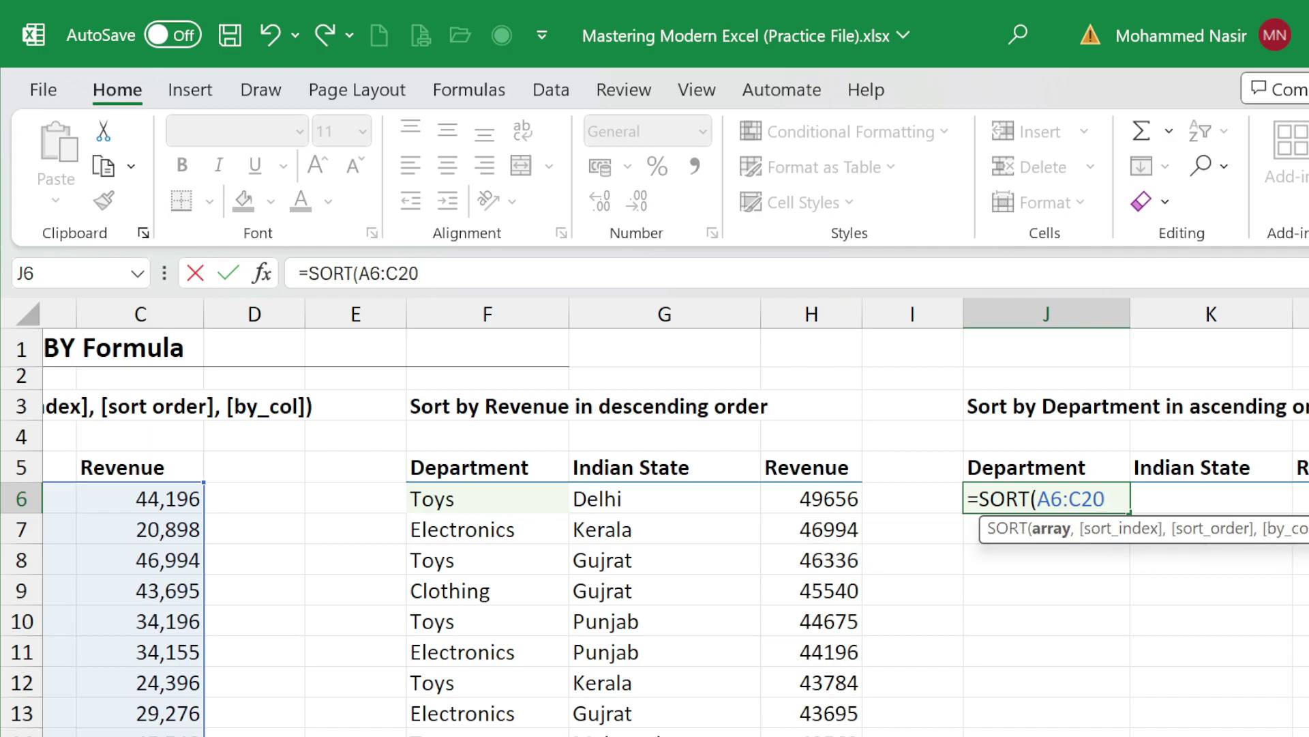
pyautogui.write(')')
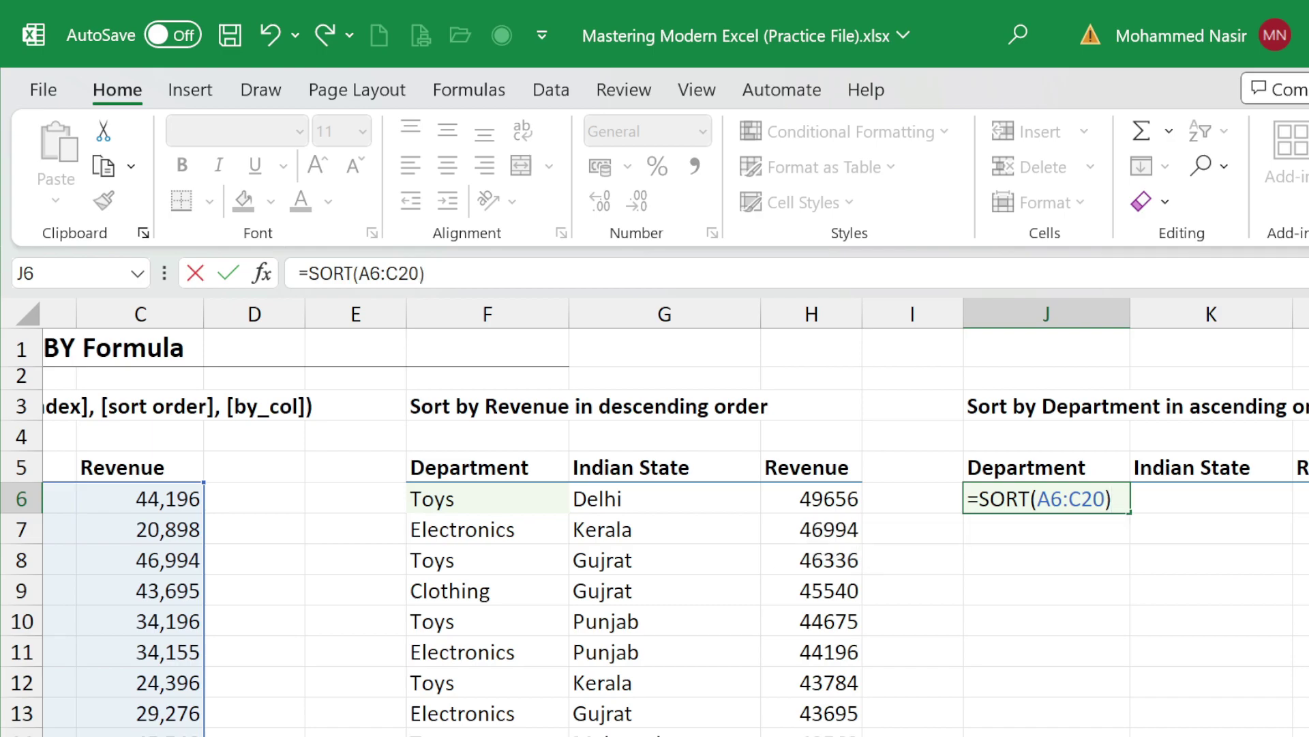
pyautogui.press('Return')
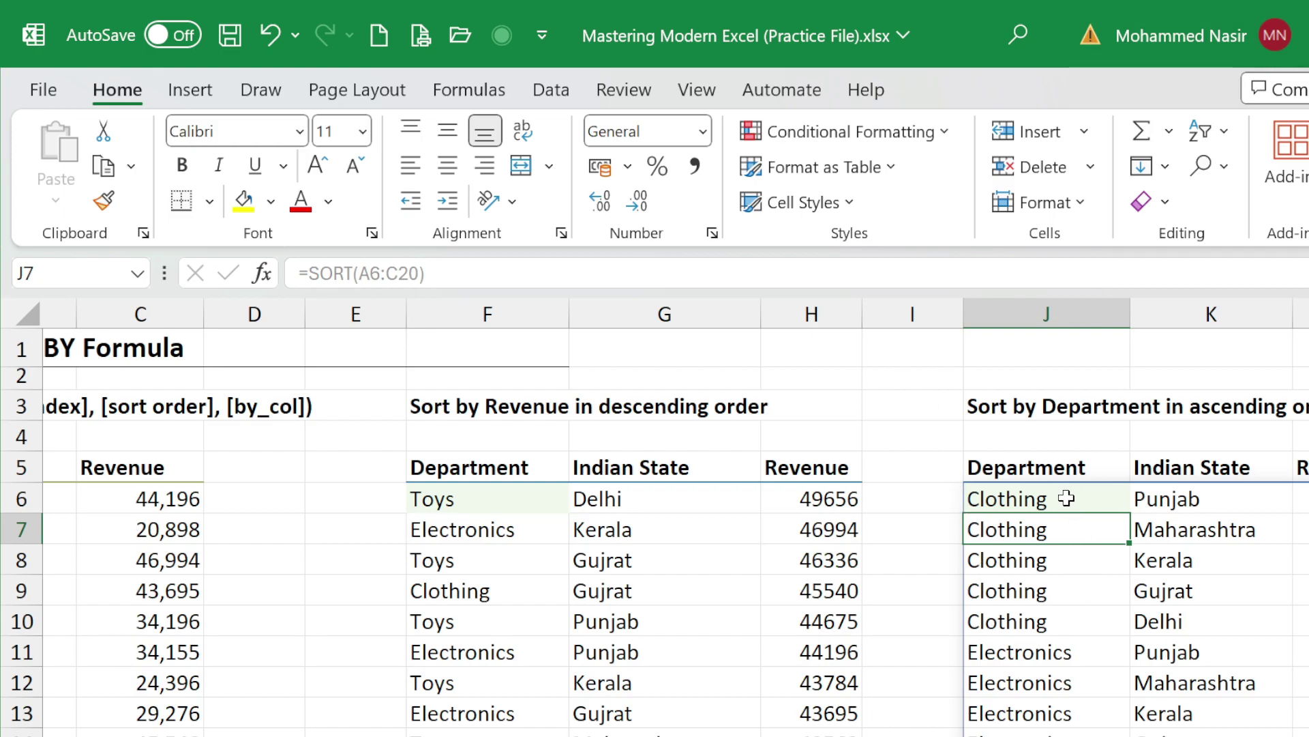
# Check the Department order of the sorted results from row 6 down to row 20 in columns J to L.
pyautogui.click(1302, 499)
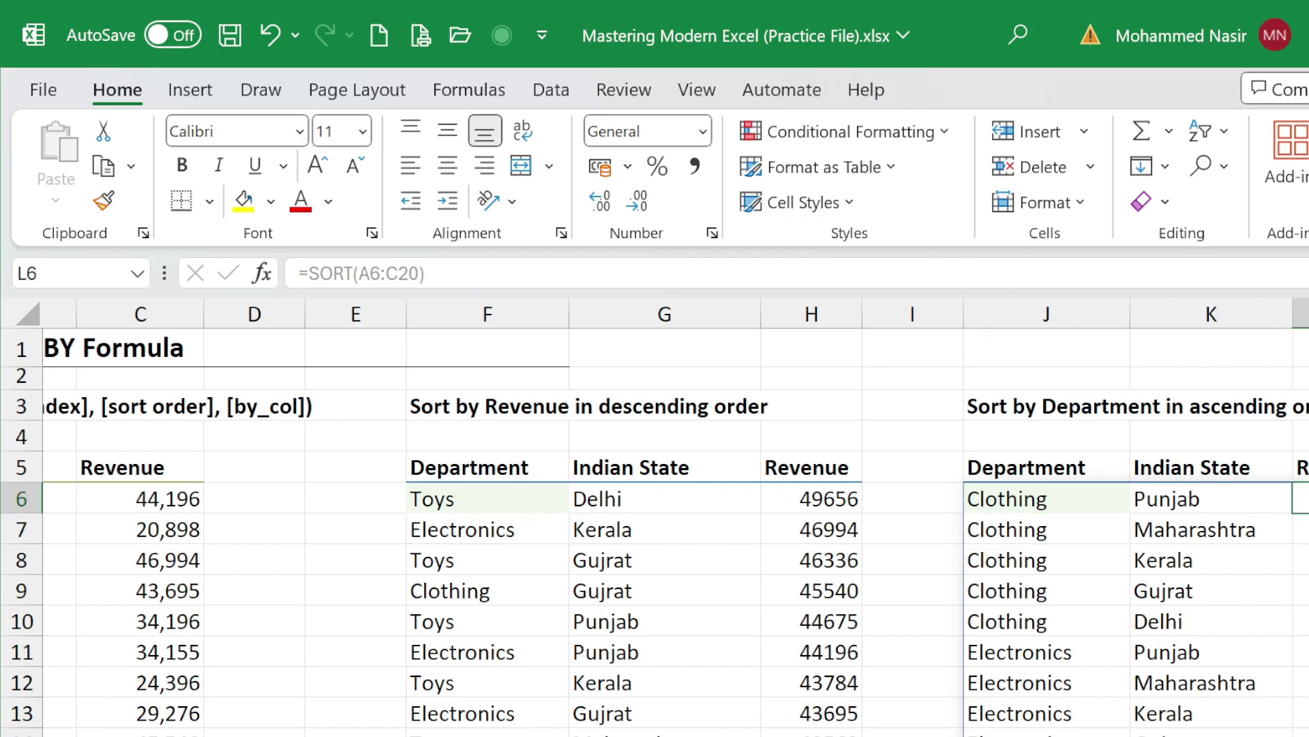
pyautogui.scroll(-3, 655, 518)
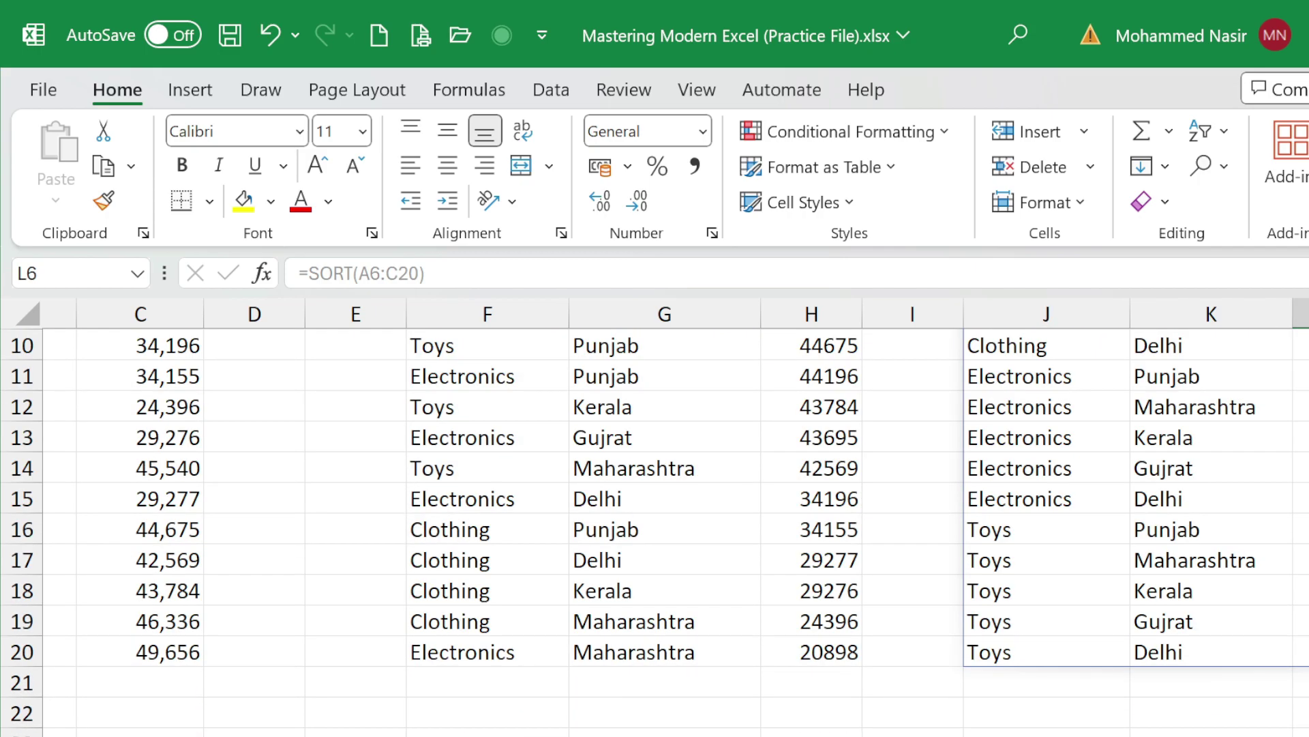
pyautogui.scroll(3, 1134, 555)
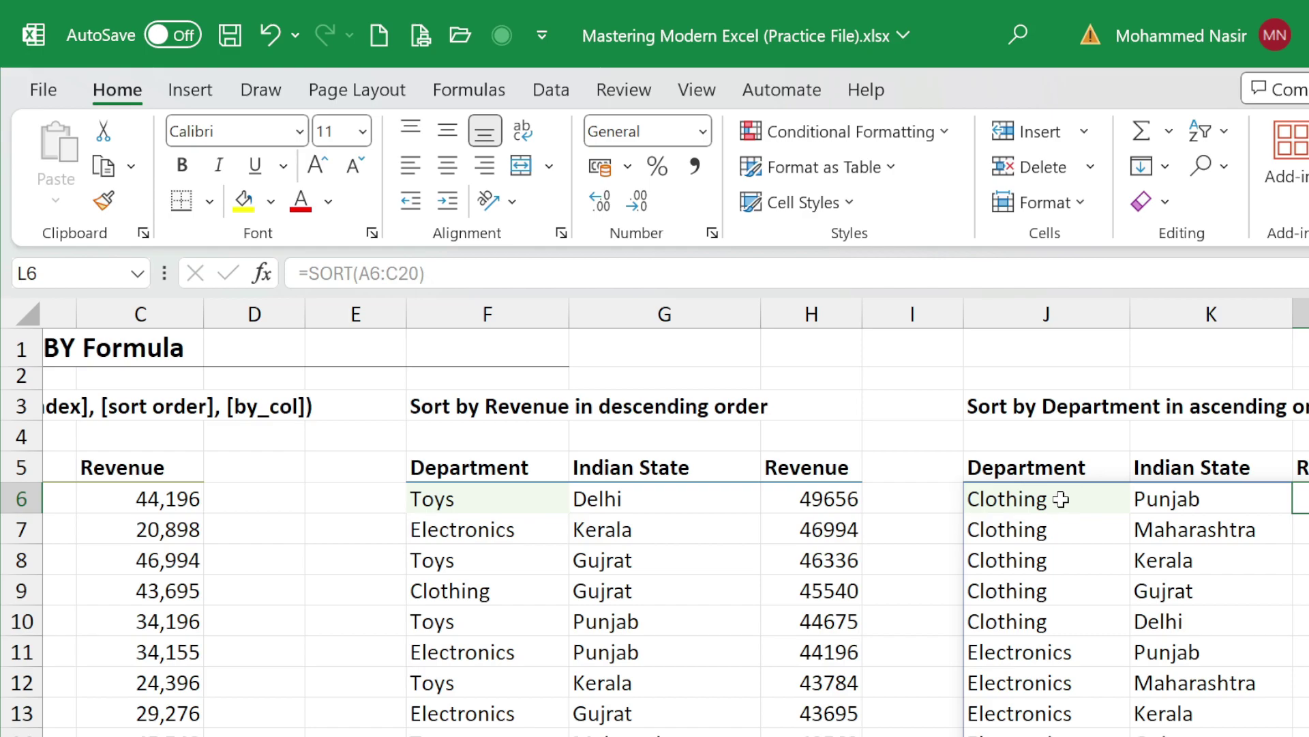
pyautogui.click(1062, 499)
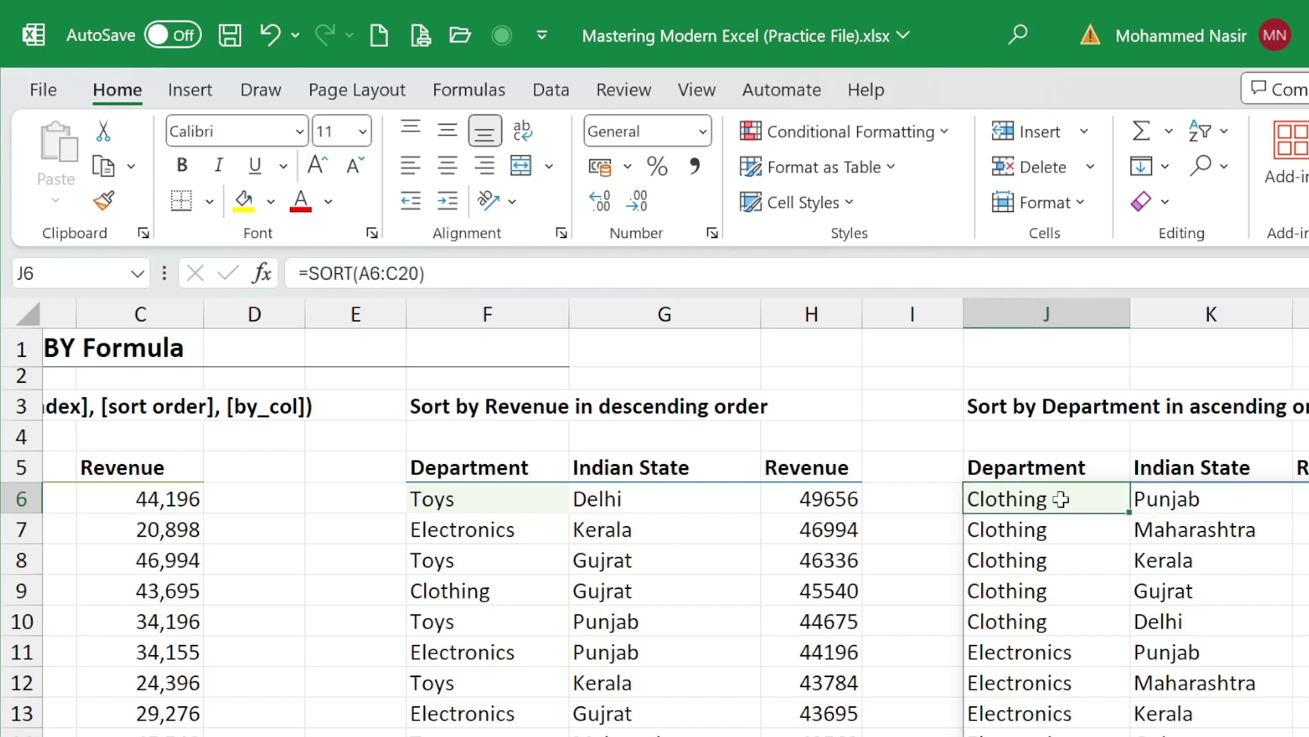
pyautogui.click(1036, 655)
pyautogui.scroll(-2, 1036, 641)
pyautogui.click(1036, 631)
pyautogui.scroll(-3, 1036, 621)
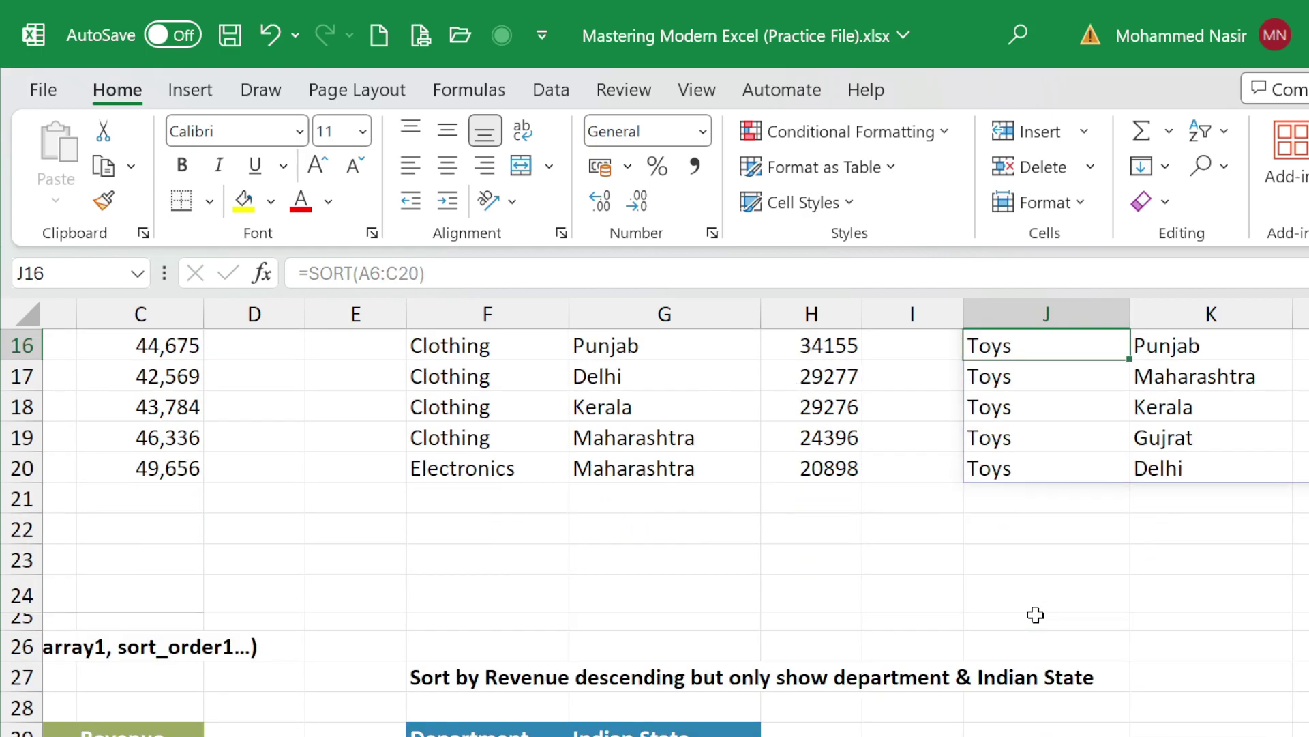
pyautogui.scroll(3, 1035, 613)
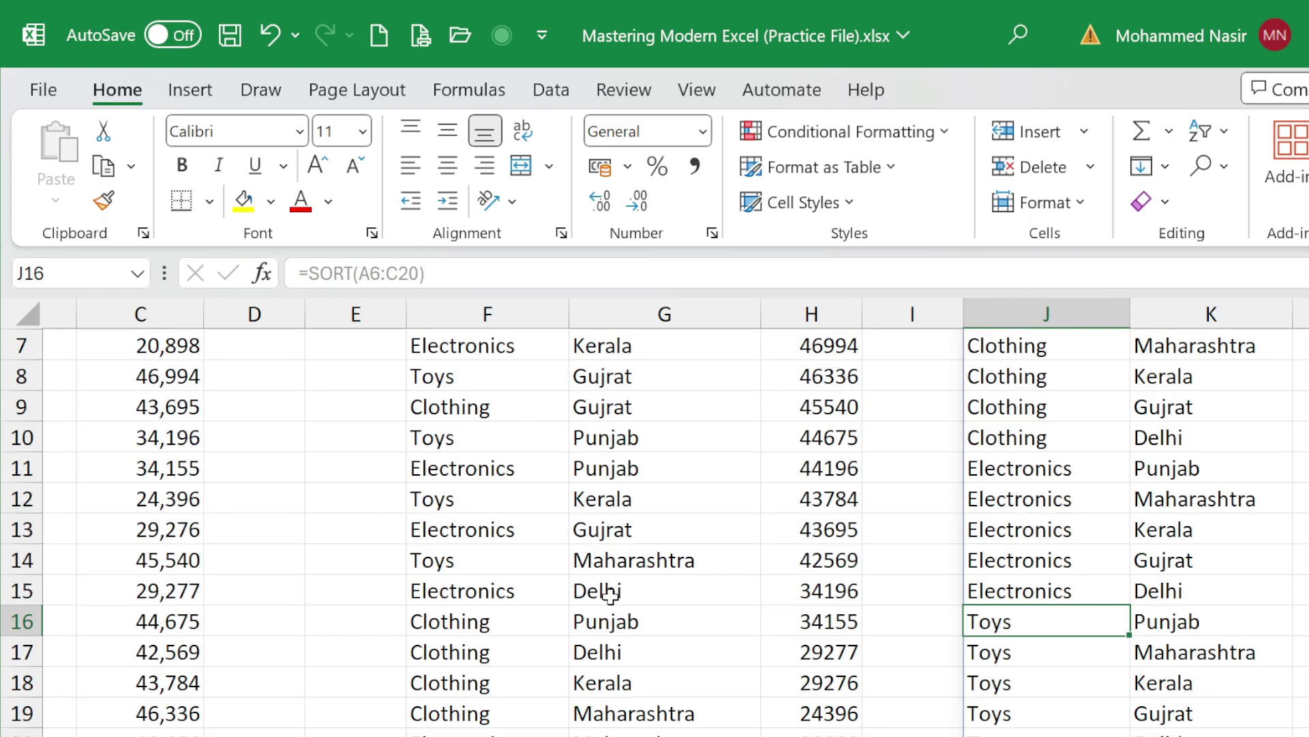
# Examine the SORTBY section's task in row 27 and compare it with the columns of the two SORT result tables.
pyautogui.scroll(-3, 614, 594)
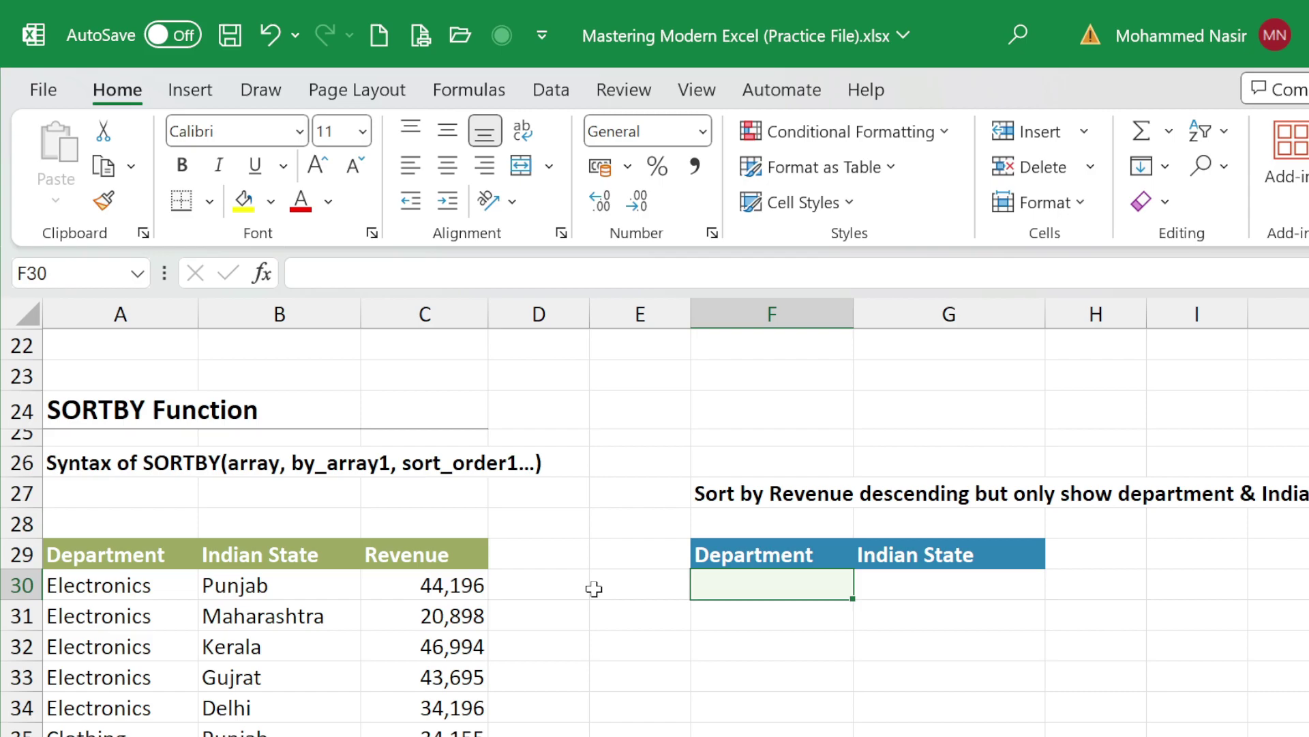
pyautogui.scroll(6, 767, 525)
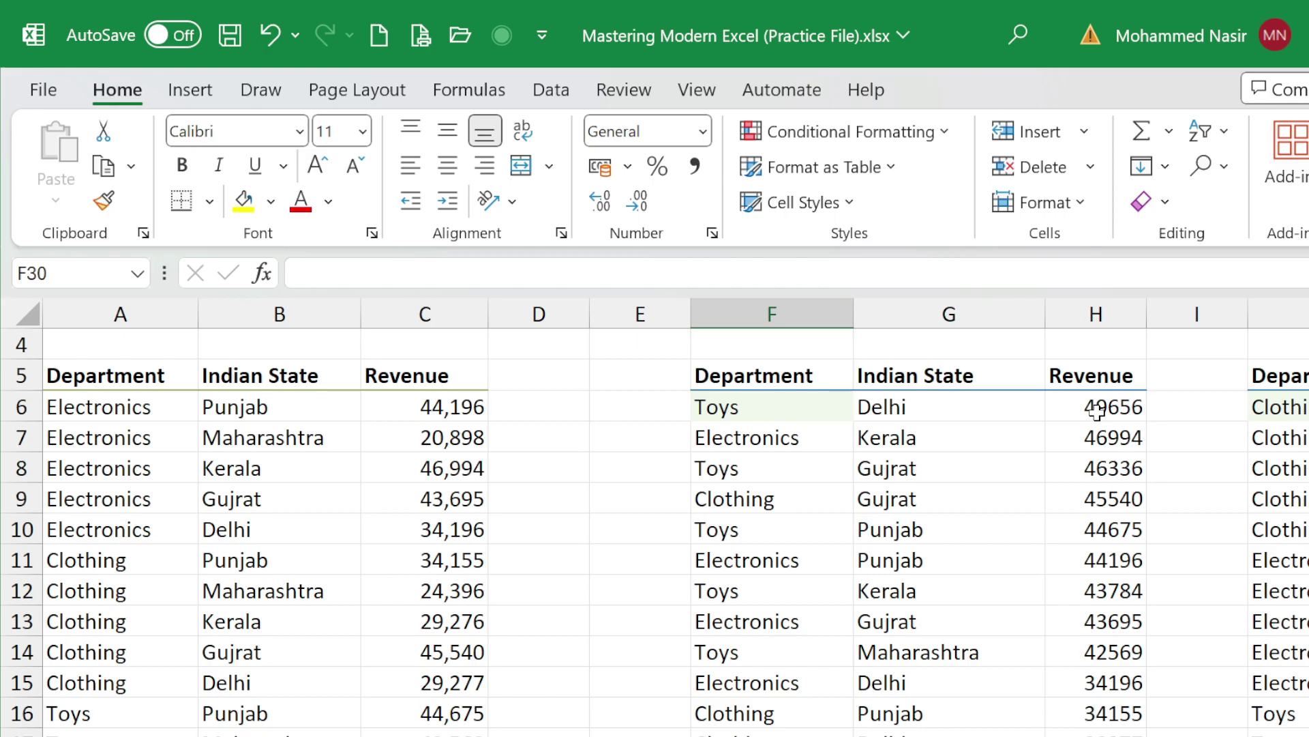
pyautogui.moveTo(1091, 736); pyautogui.dragTo(1112, 736)
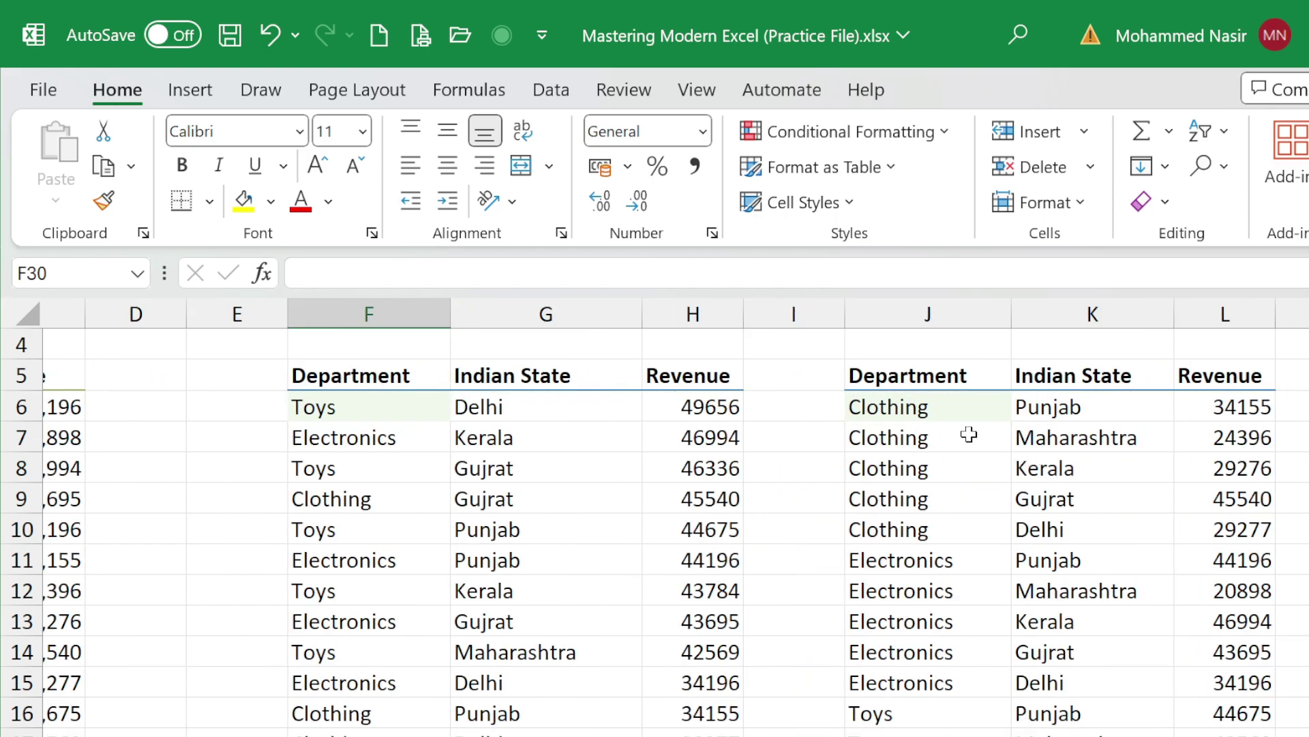
pyautogui.click(954, 408)
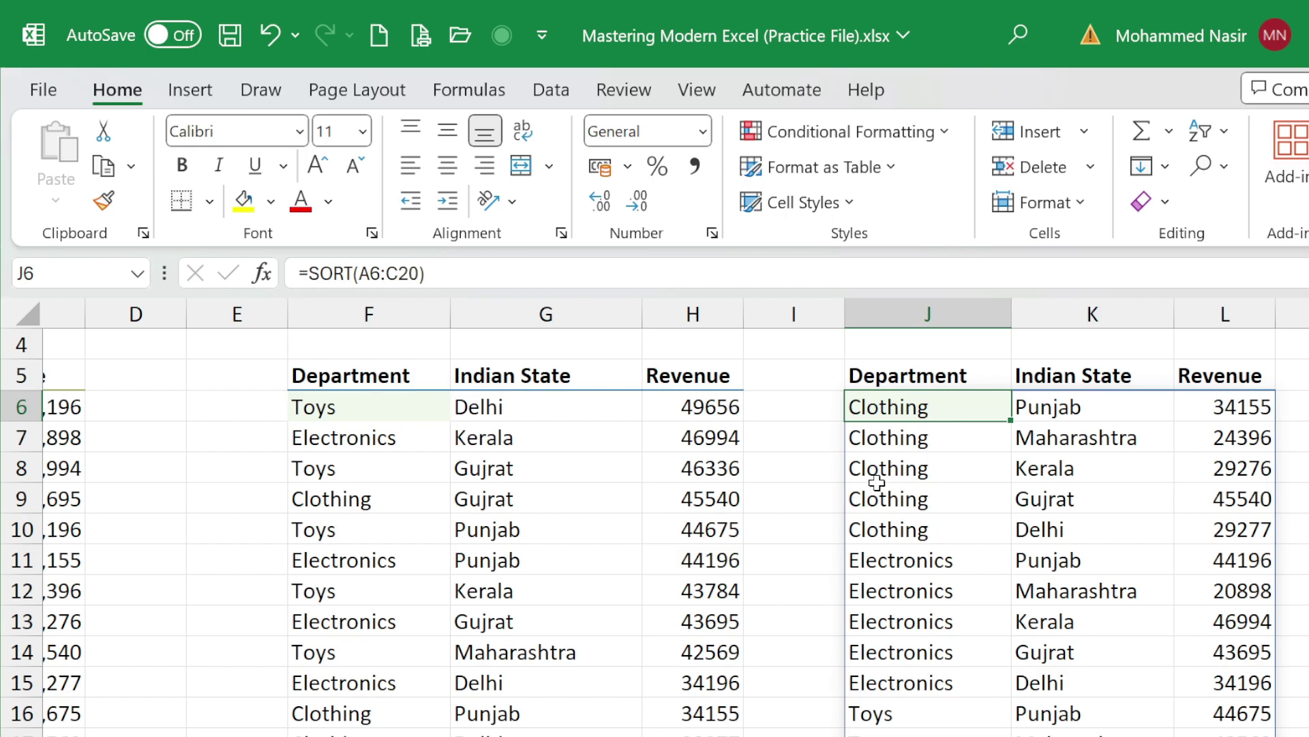
pyautogui.scroll(-5, 827, 525)
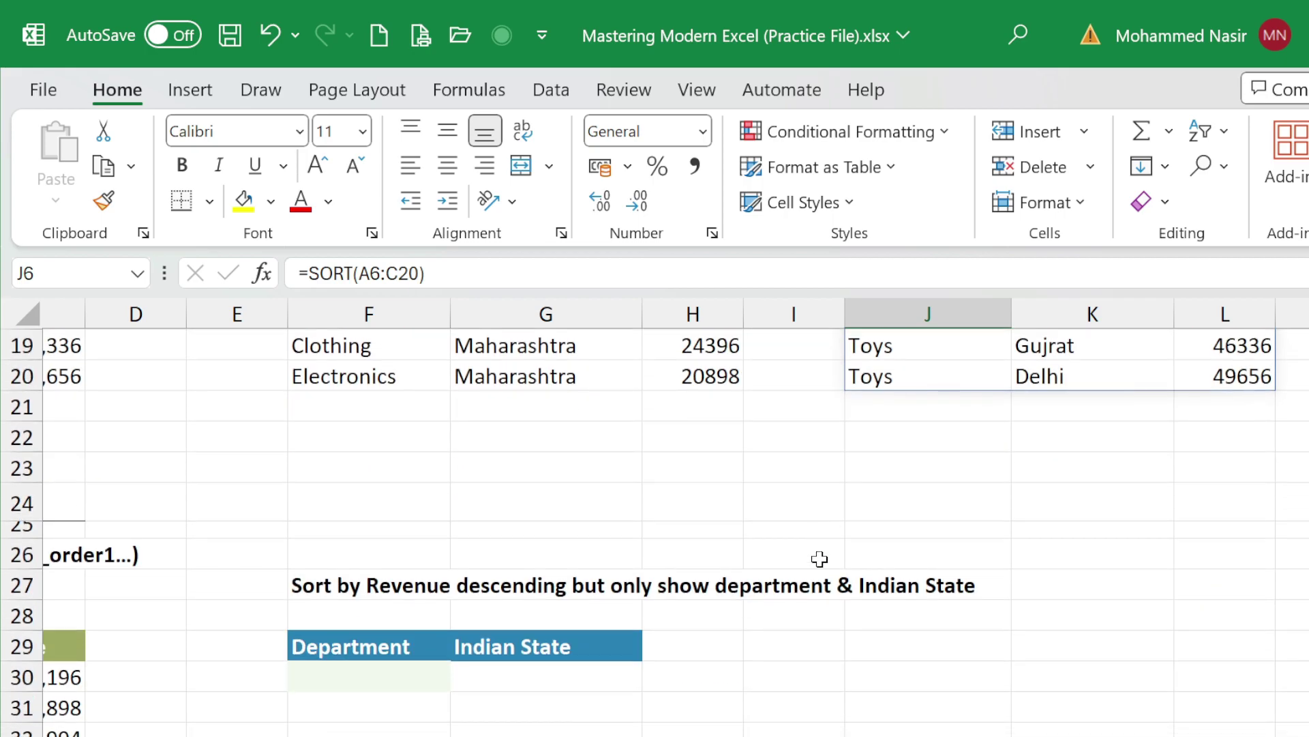
# Start a SORTBY formula in F30 with the Department and Indian State range A30:B44 as the array.
pyautogui.scroll(-1, 388, 631)
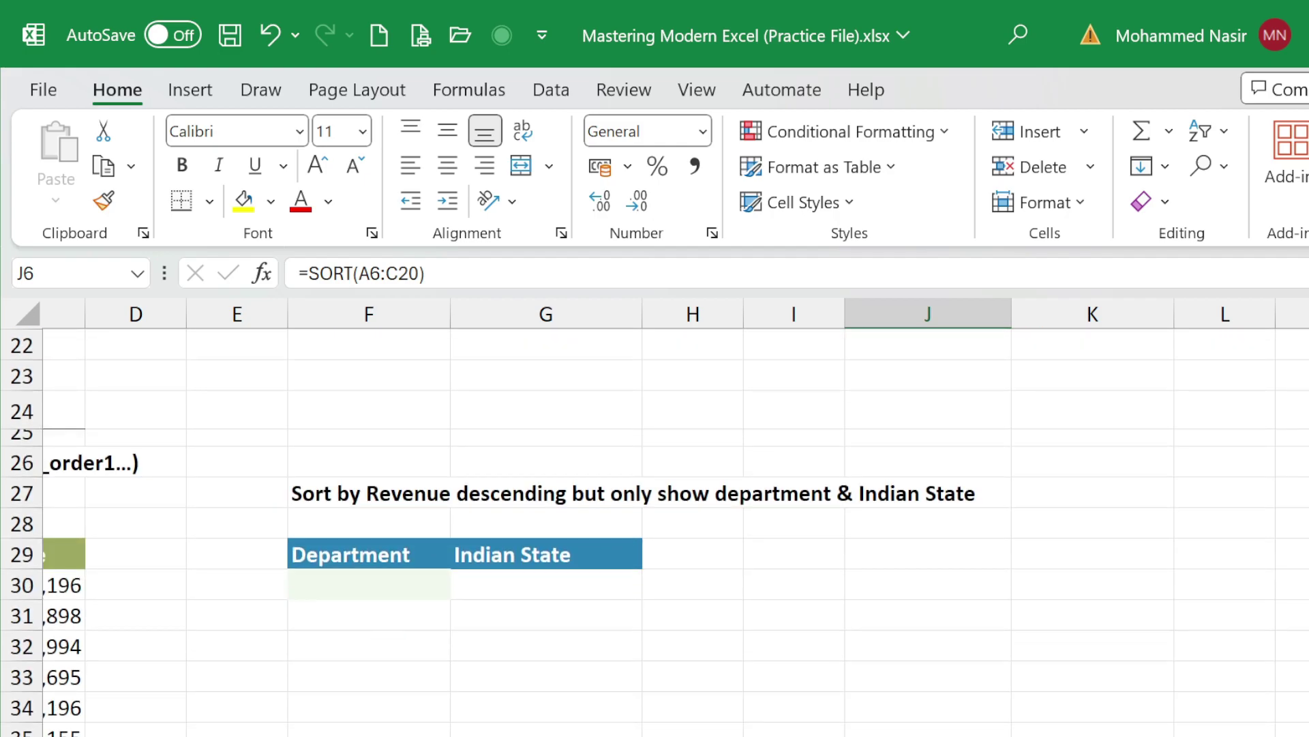
pyautogui.hscroll(-3, 675, 516)
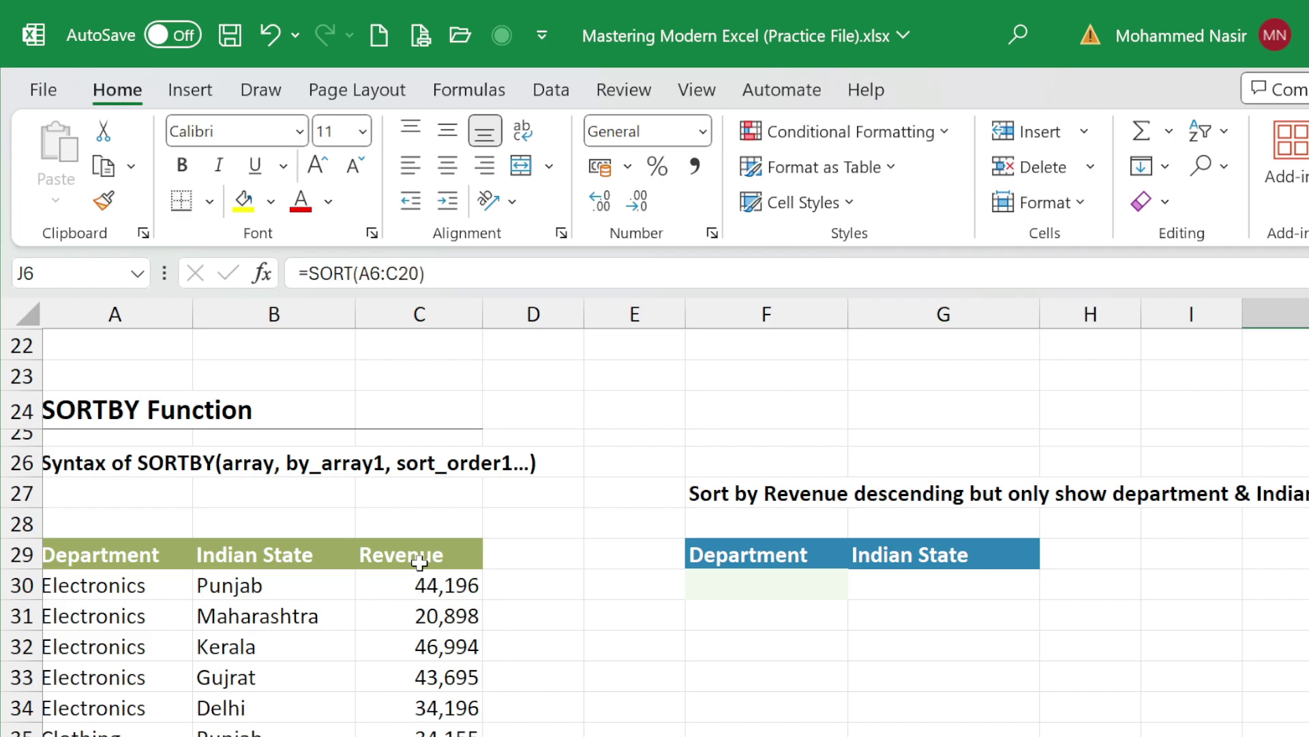
pyautogui.click(715, 585)
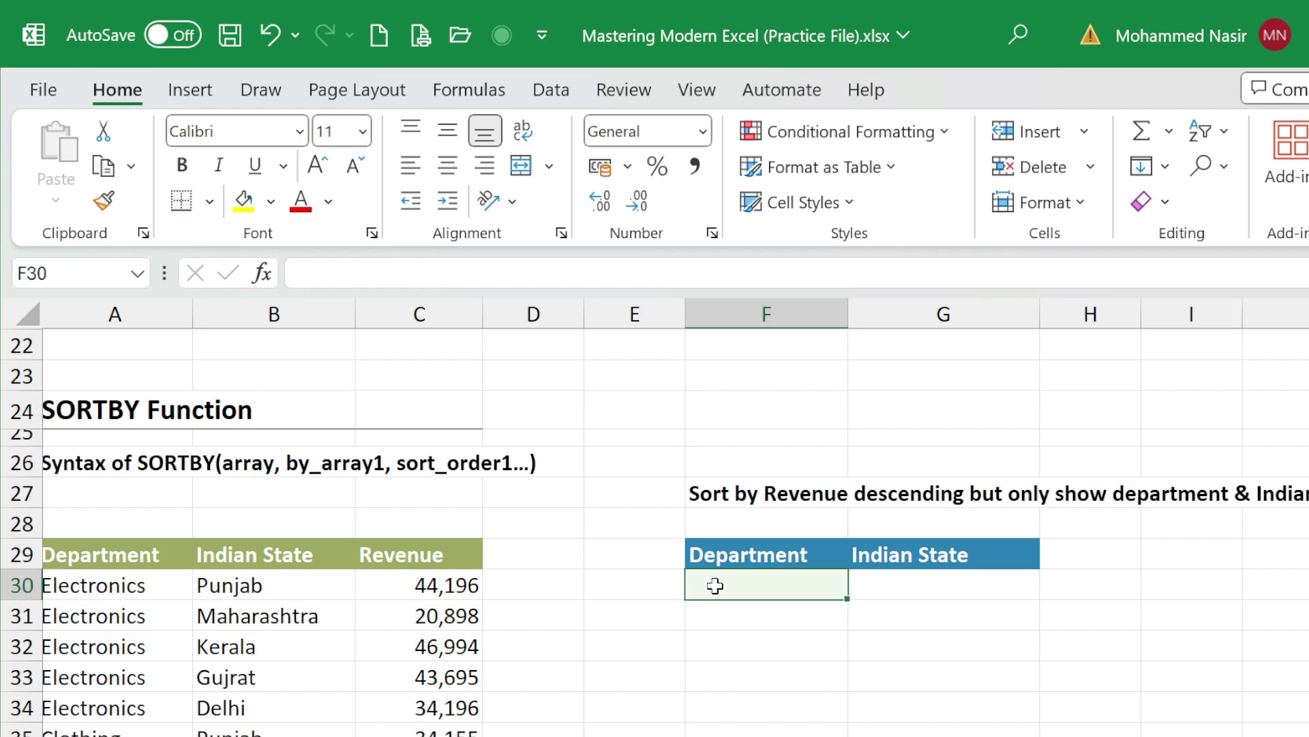
pyautogui.write('=SORTBY(')
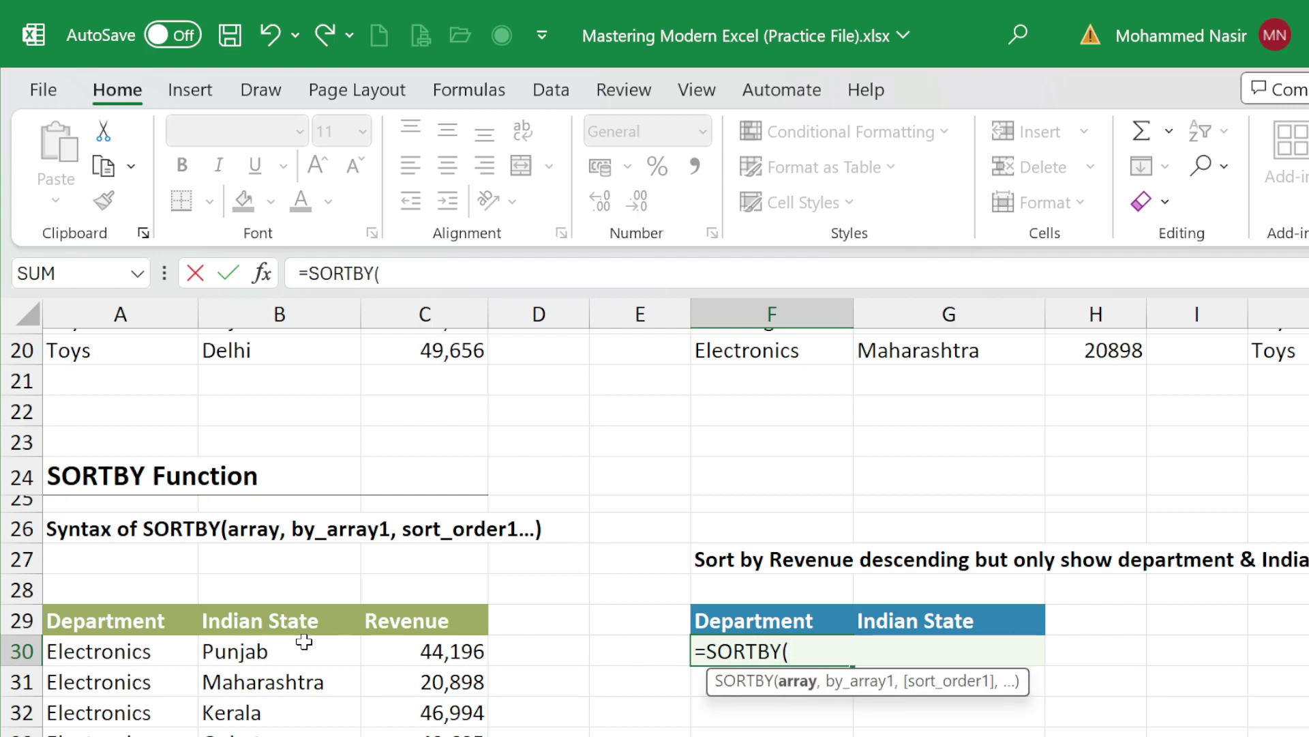
pyautogui.click(171, 654)
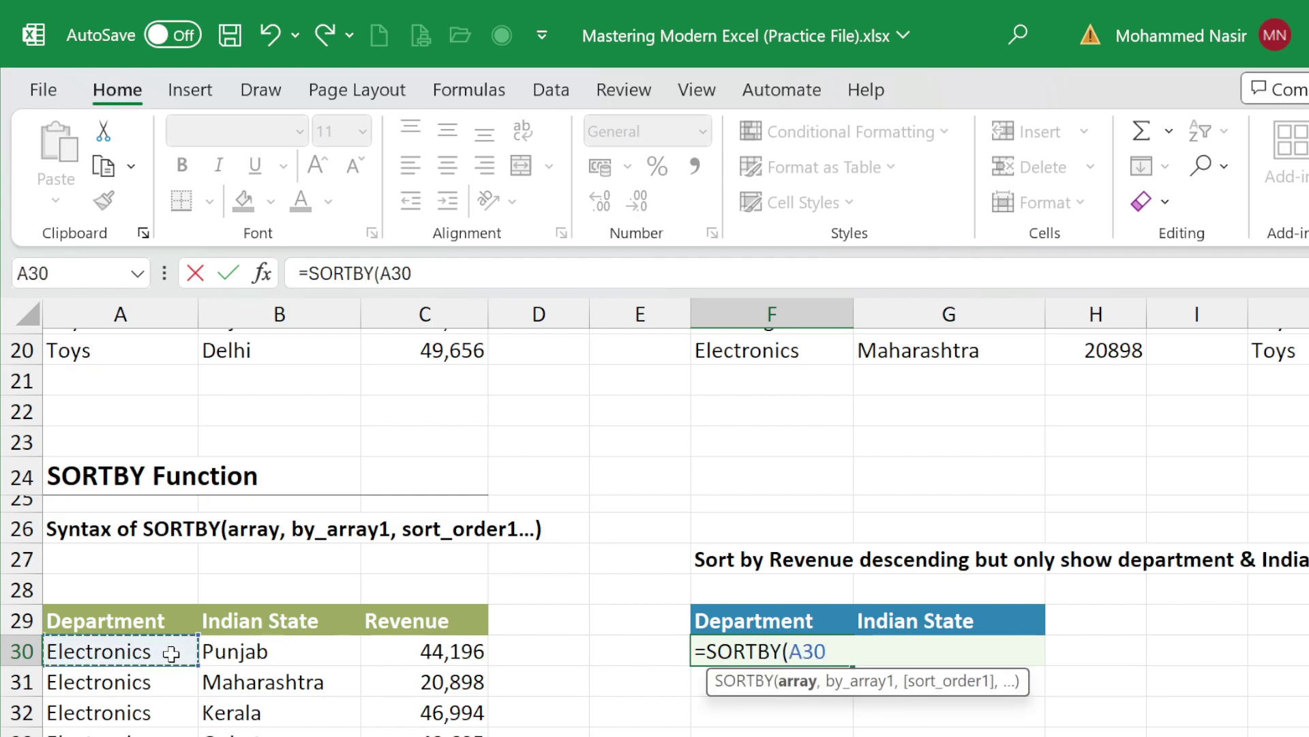
pyautogui.hotkey('shift', 'Right')
pyautogui.hotkey('ctrl', 'shift', 'Down')
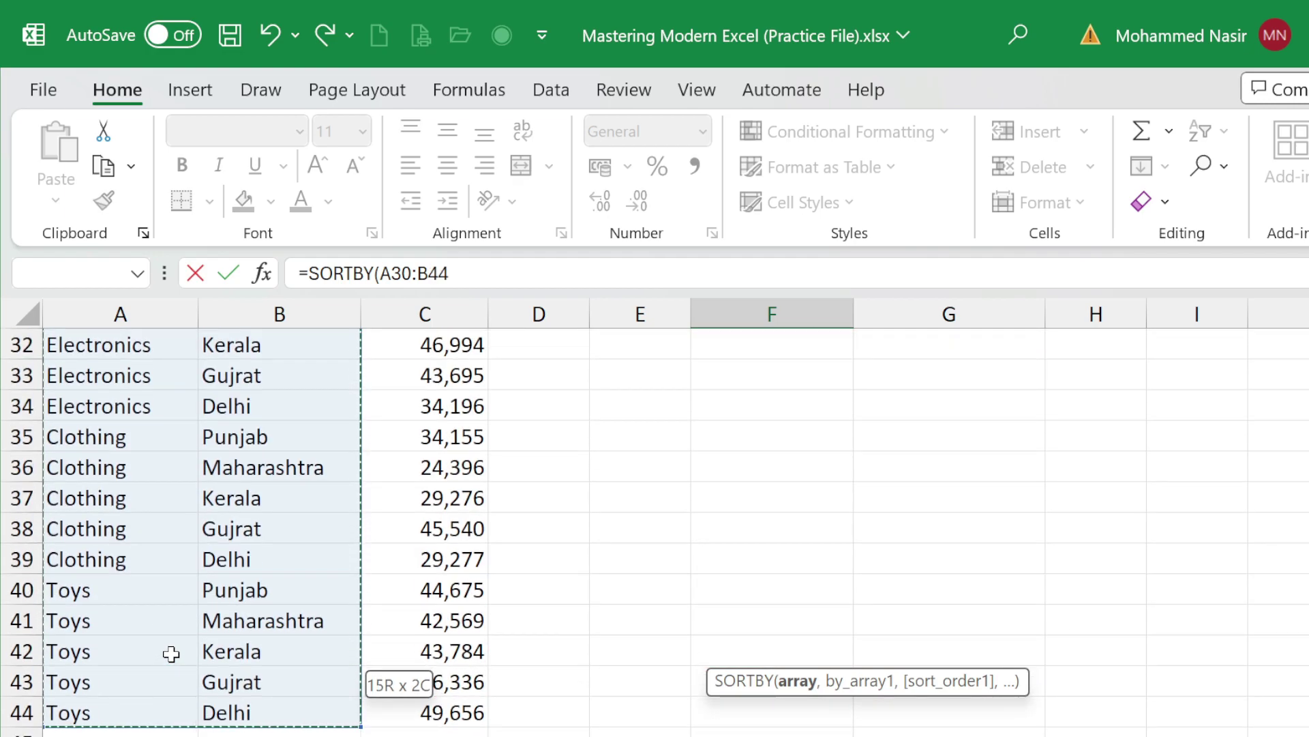
pyautogui.write(',')
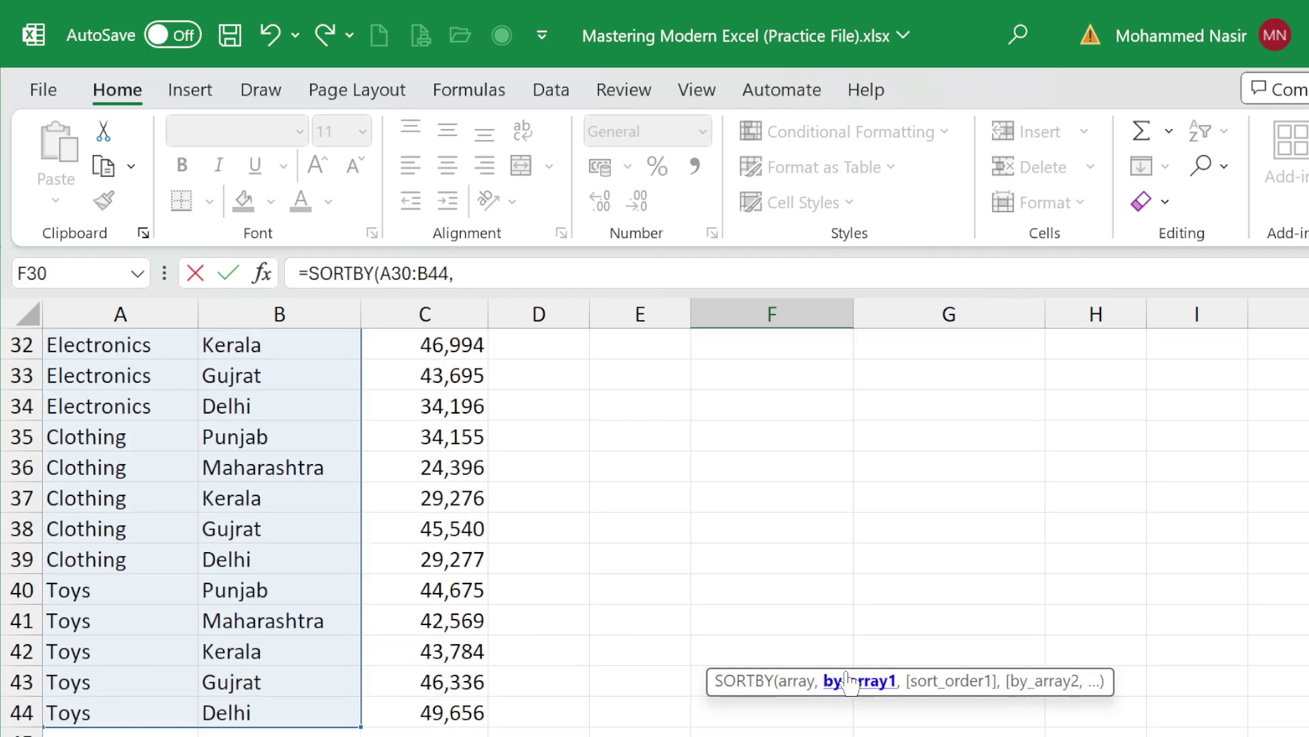
# Sort the F30 SORTBY formula by the Revenue range C30:C44 in descending order (-1) and complete it.
pyautogui.scroll(3, 885, 616)
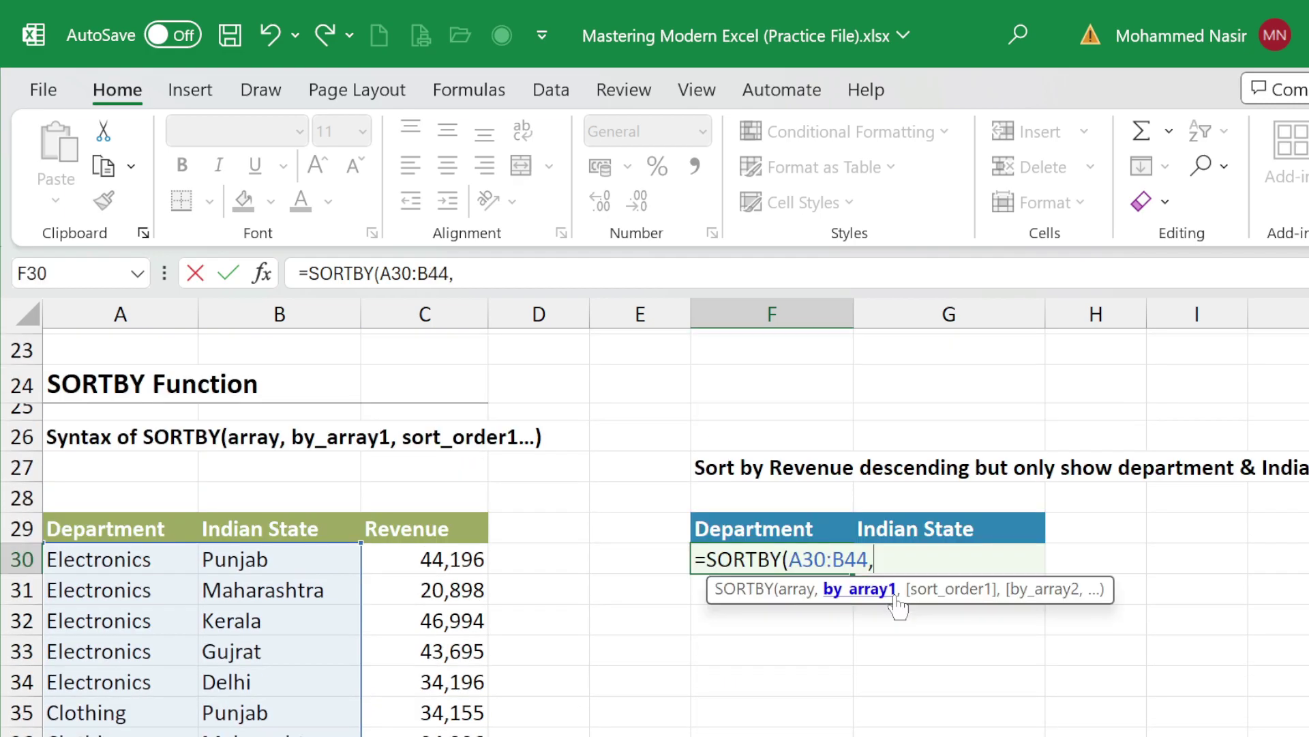
pyautogui.click(457, 563)
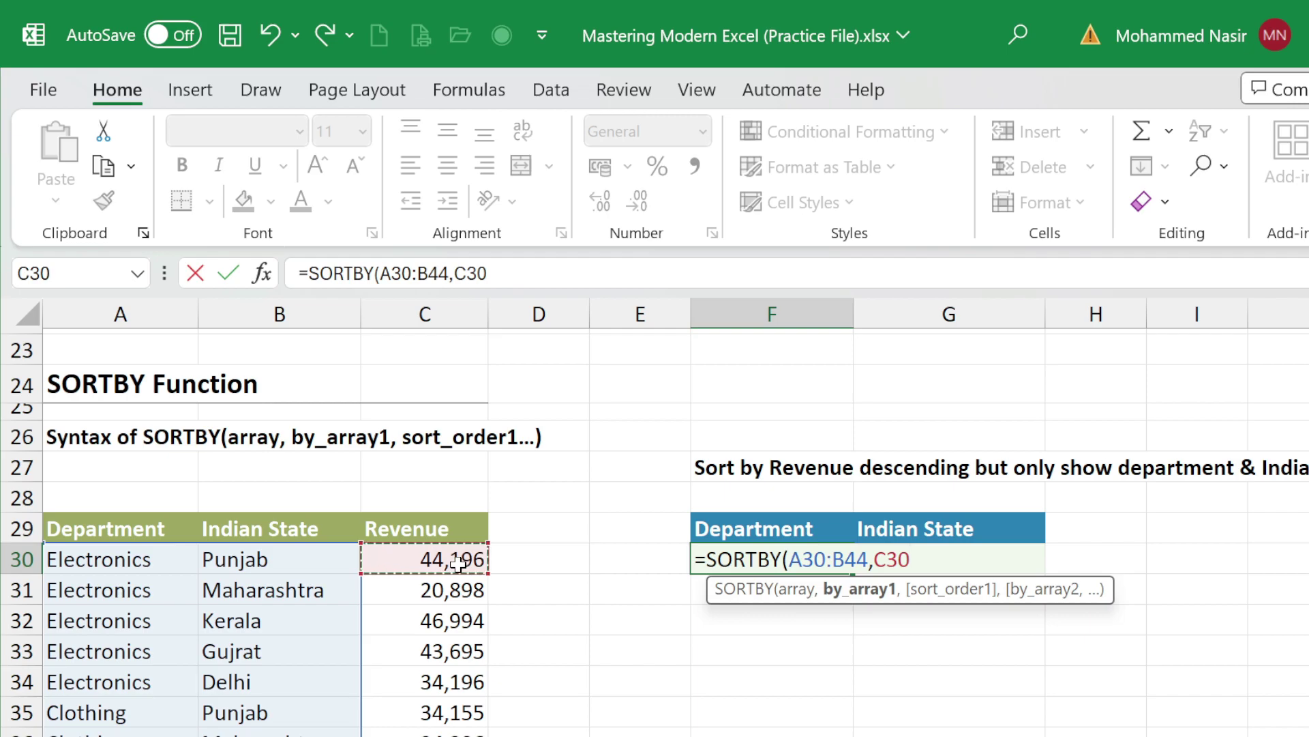
pyautogui.hotkey('ctrl', 'shift', 'Down')
pyautogui.write(',')
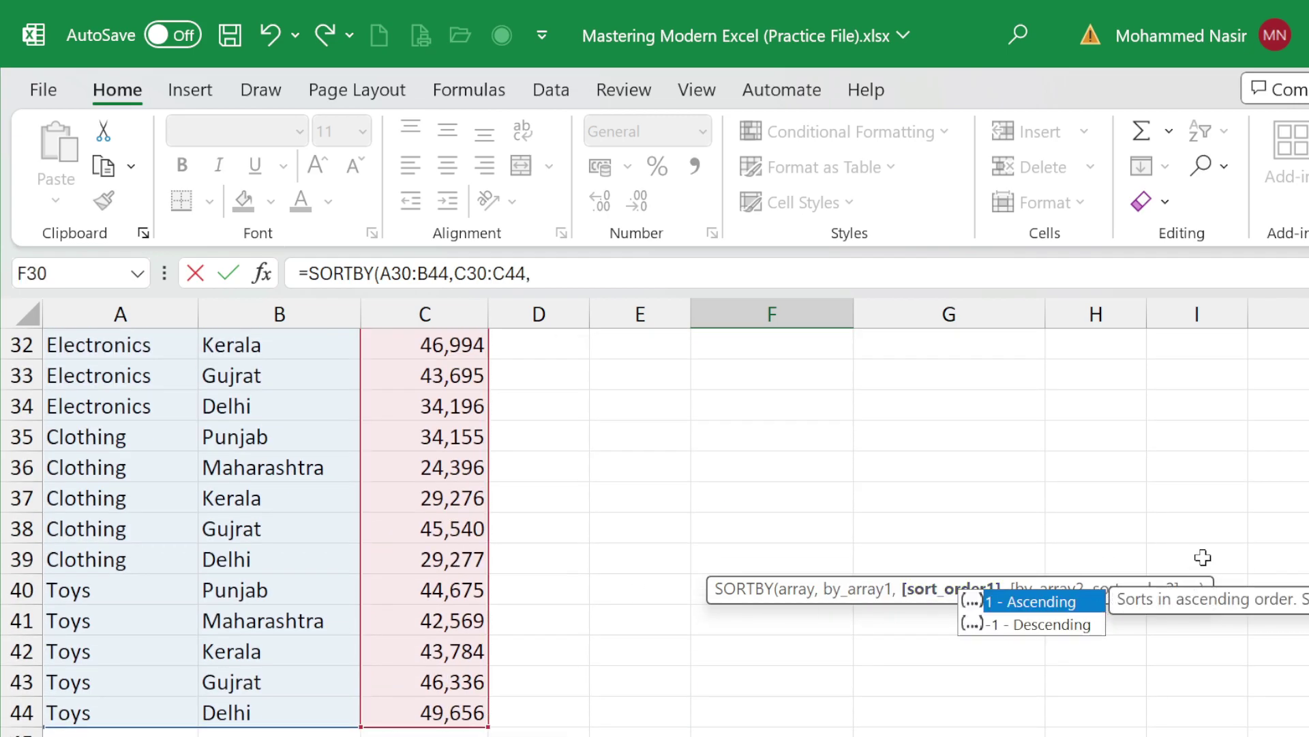
pyautogui.scroll(5, 654, 532)
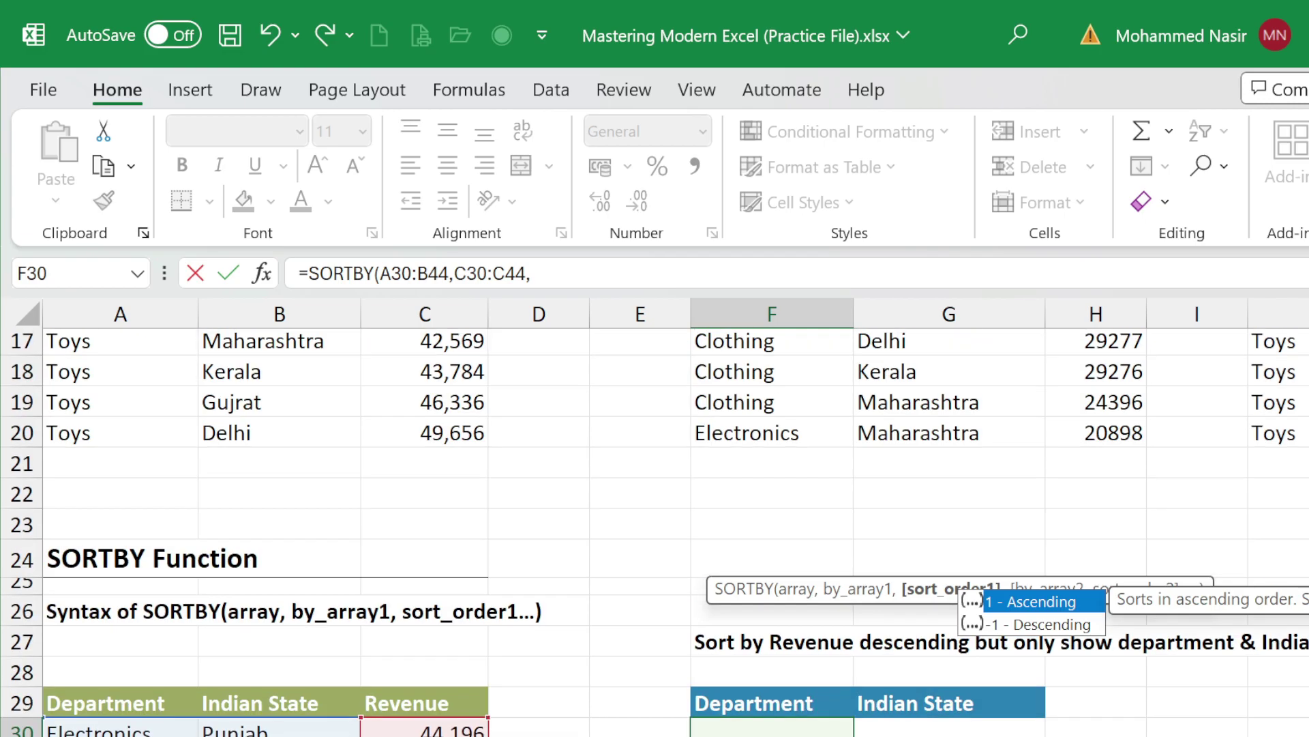
pyautogui.scroll(-1, 655, 532)
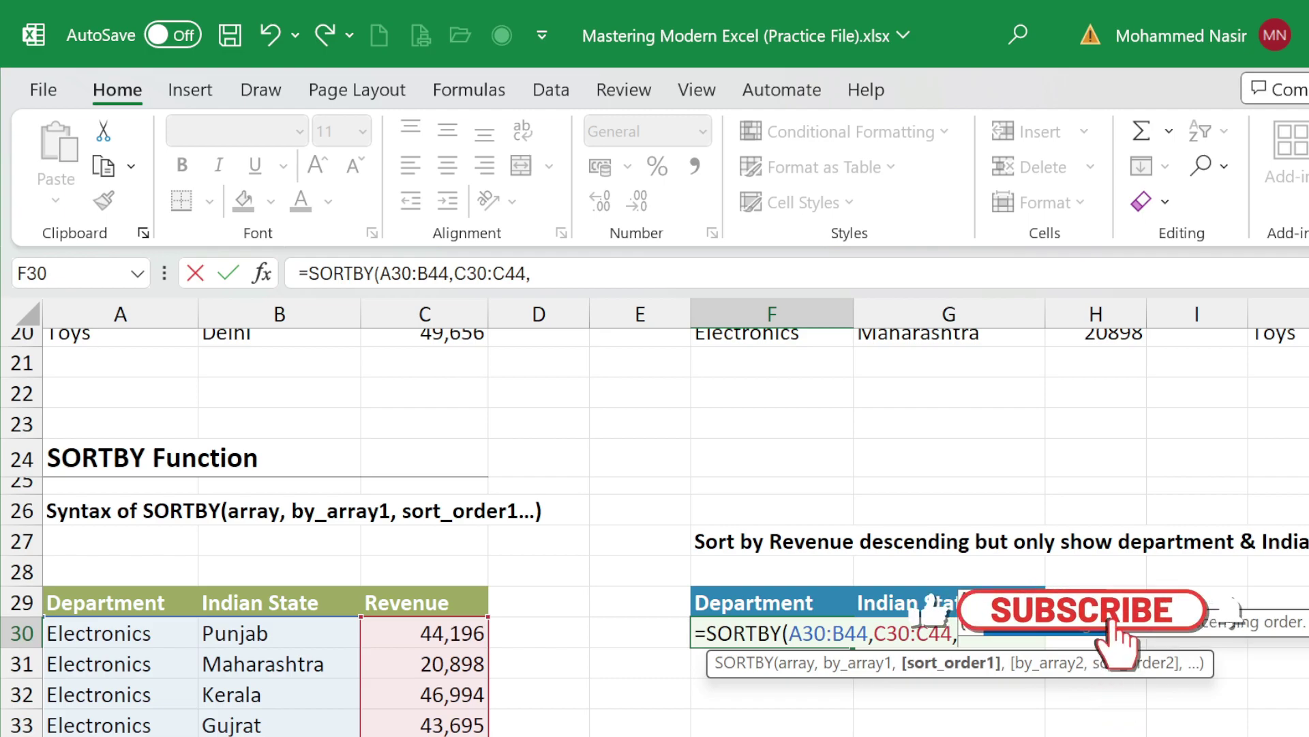
pyautogui.write('-1')
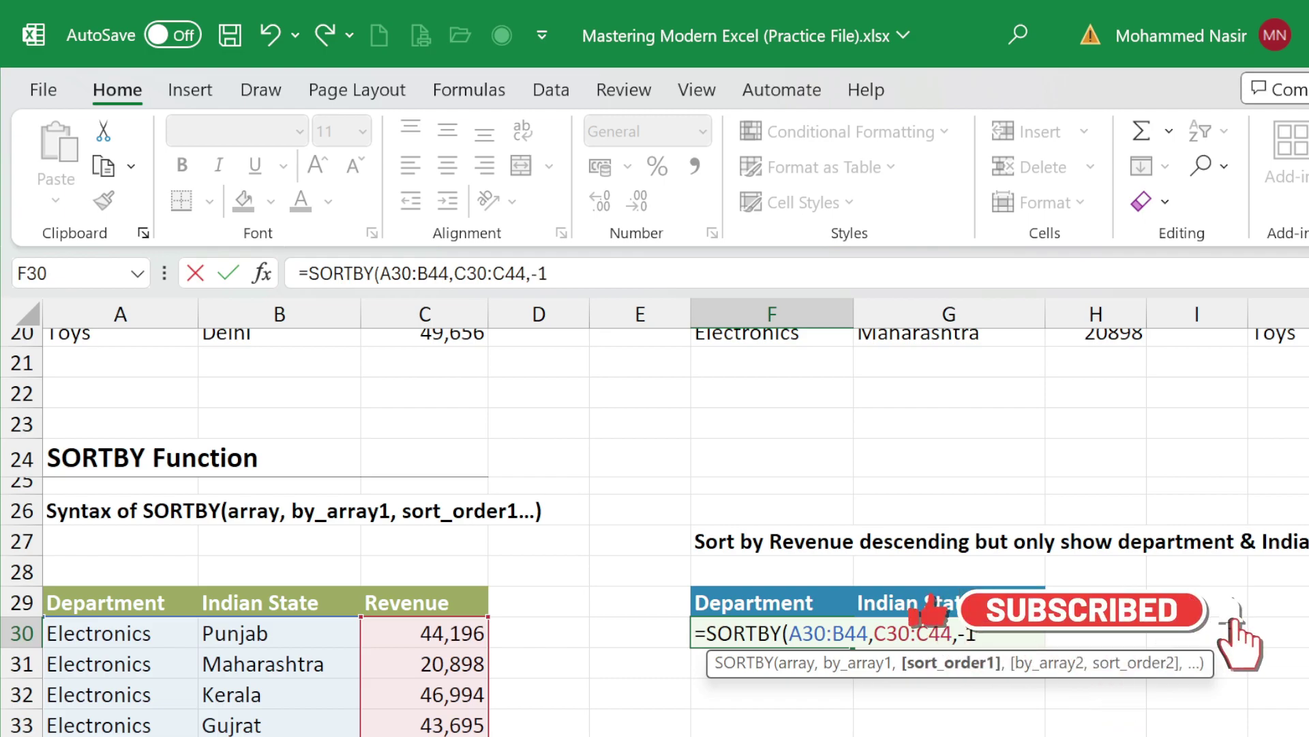
pyautogui.write(')')
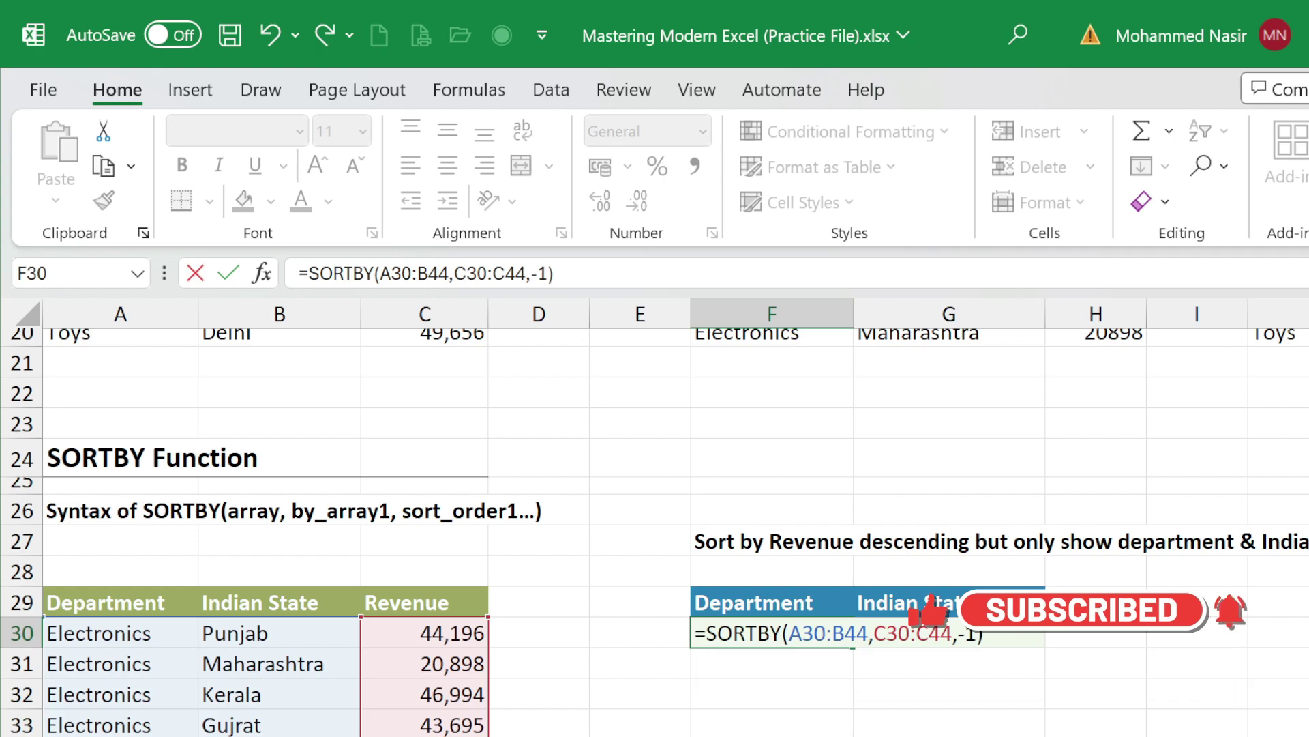
pyautogui.press('Return')
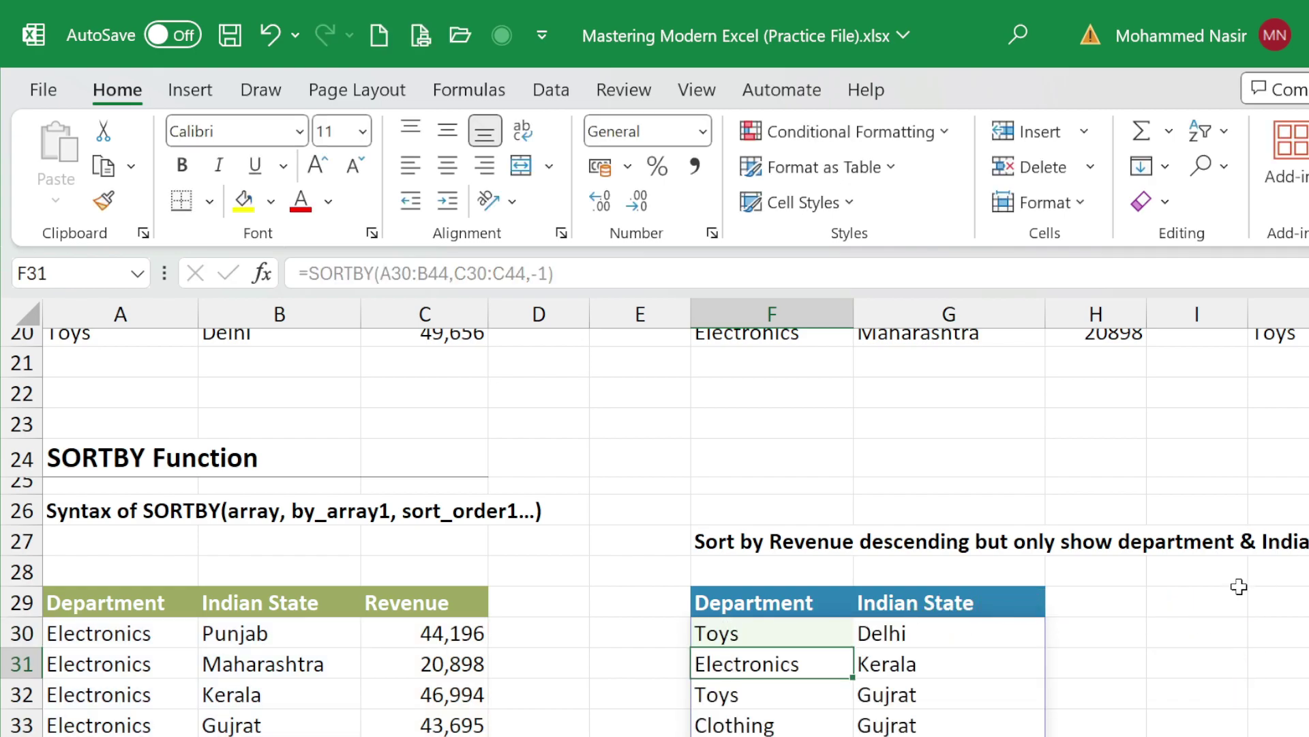
# Check the Revenue in C44 against the sorted results and set the Electronics–Punjab Revenue in C30 to 50000.
pyautogui.scroll(-2, 825, 617)
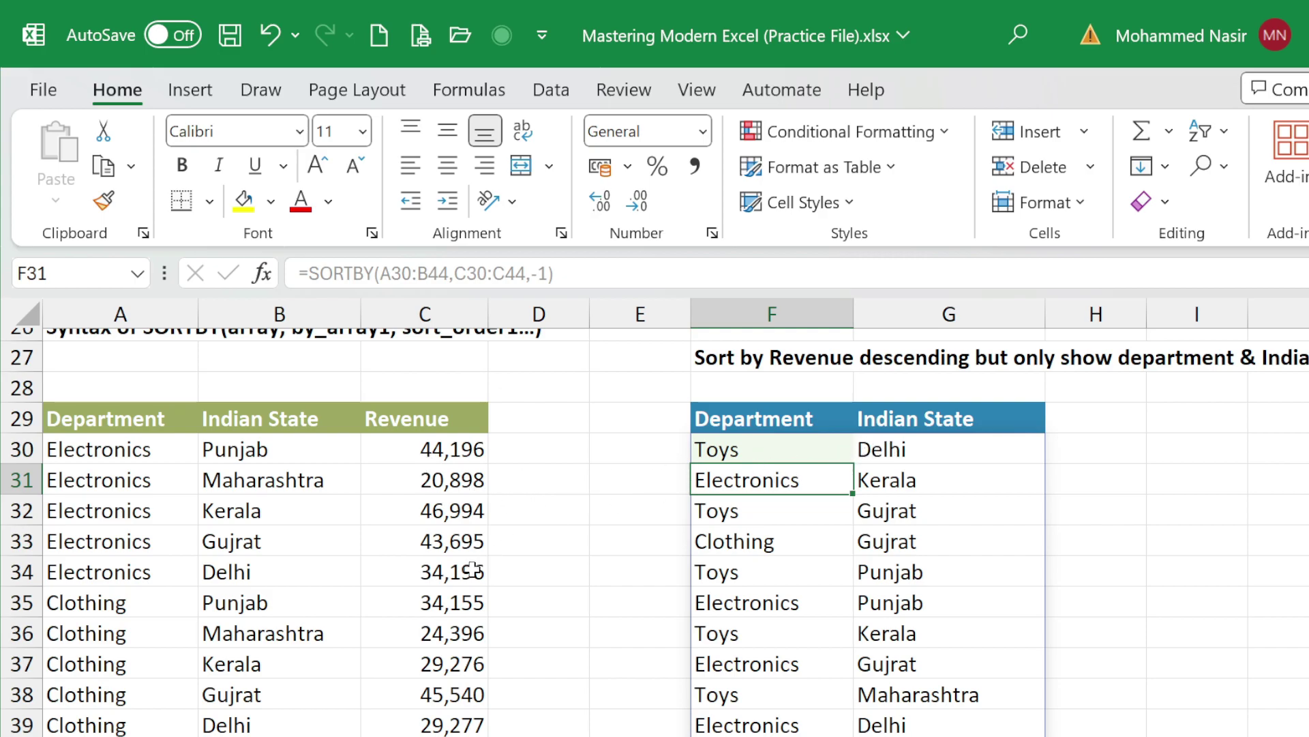
pyautogui.scroll(-2, 413, 614)
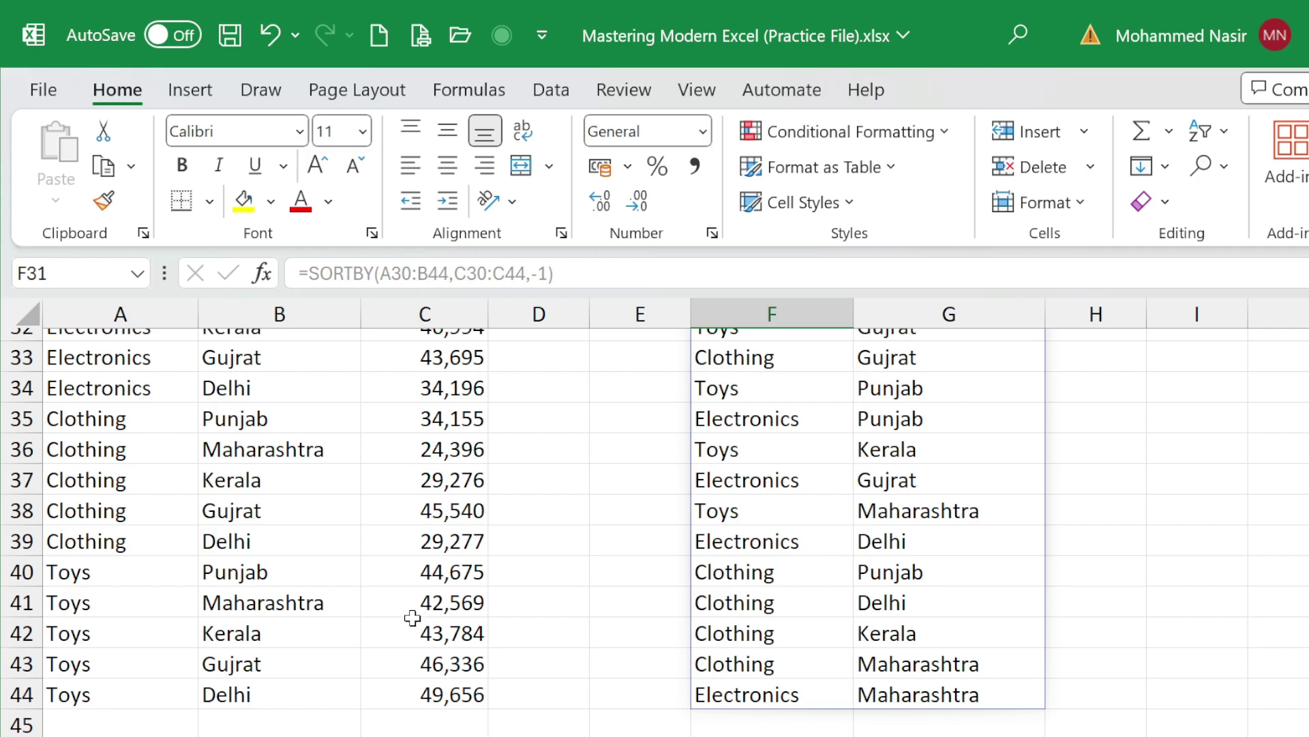
pyautogui.click(147, 691)
pyautogui.click(427, 696)
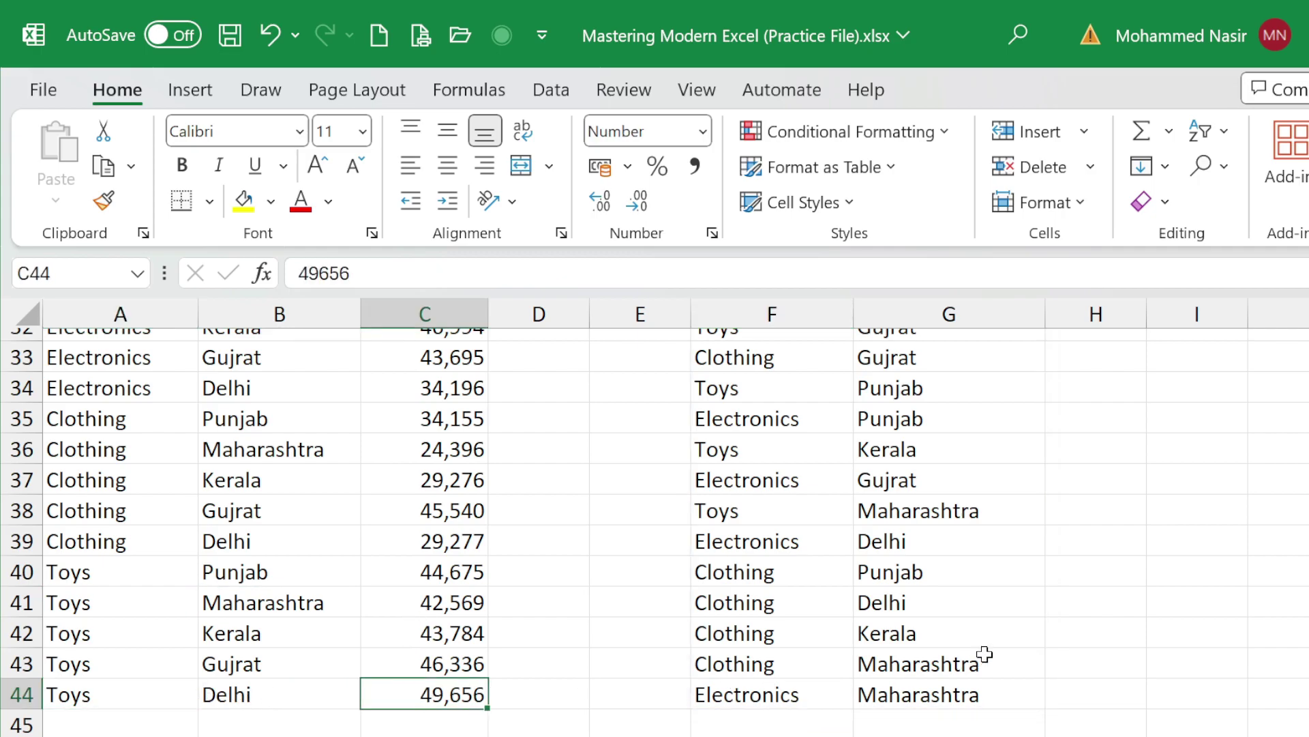
pyautogui.scroll(3, 982, 652)
pyautogui.click(454, 544)
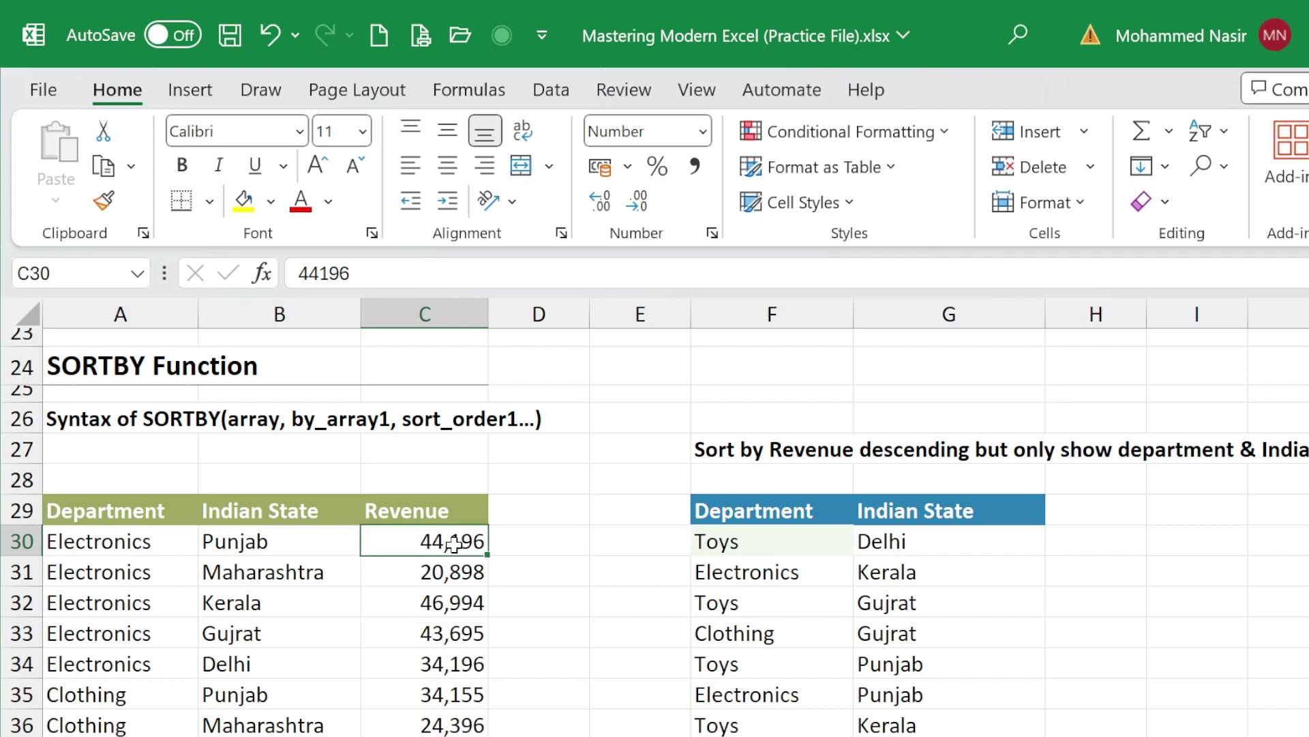
pyautogui.write('50000')
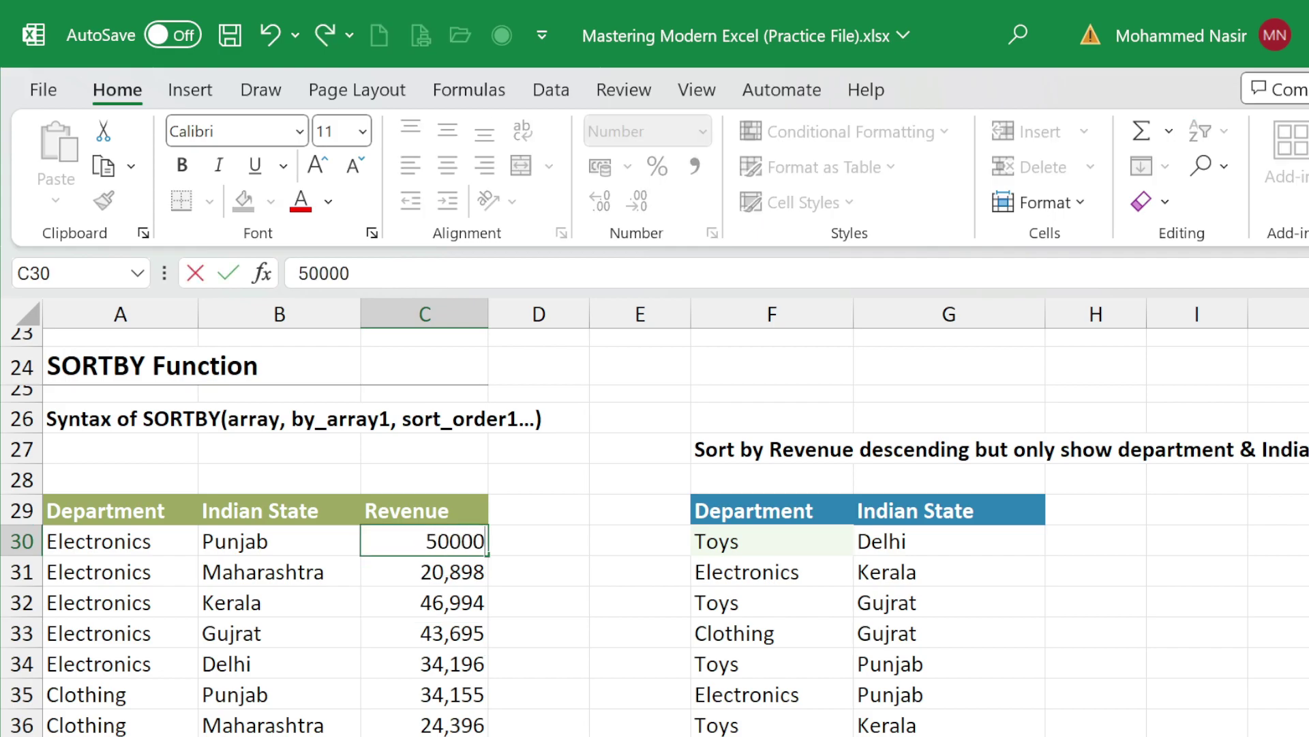
pyautogui.press('Return')
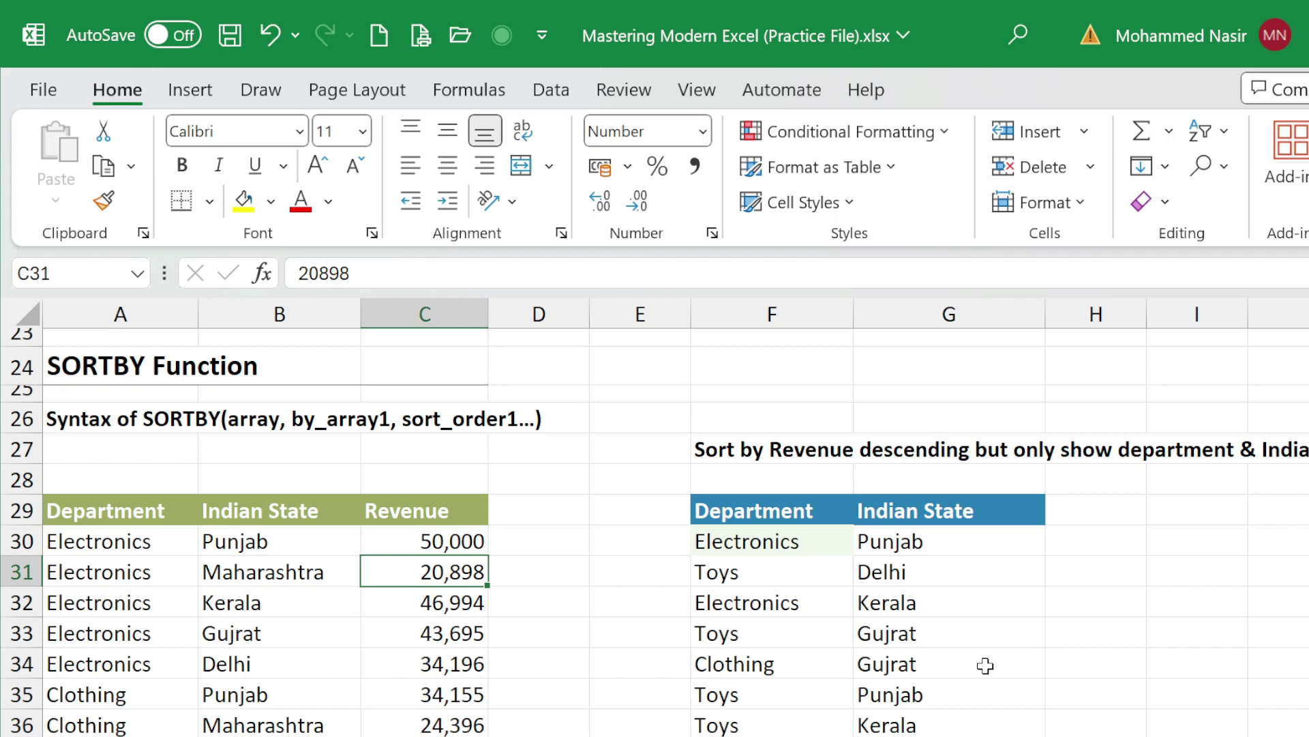
# In the SORT by Column section, start a SORT formula in B59 with B54:M56 as the array.
pyautogui.scroll(-1, 718, 637)
pyautogui.scroll(-8, 718, 637)
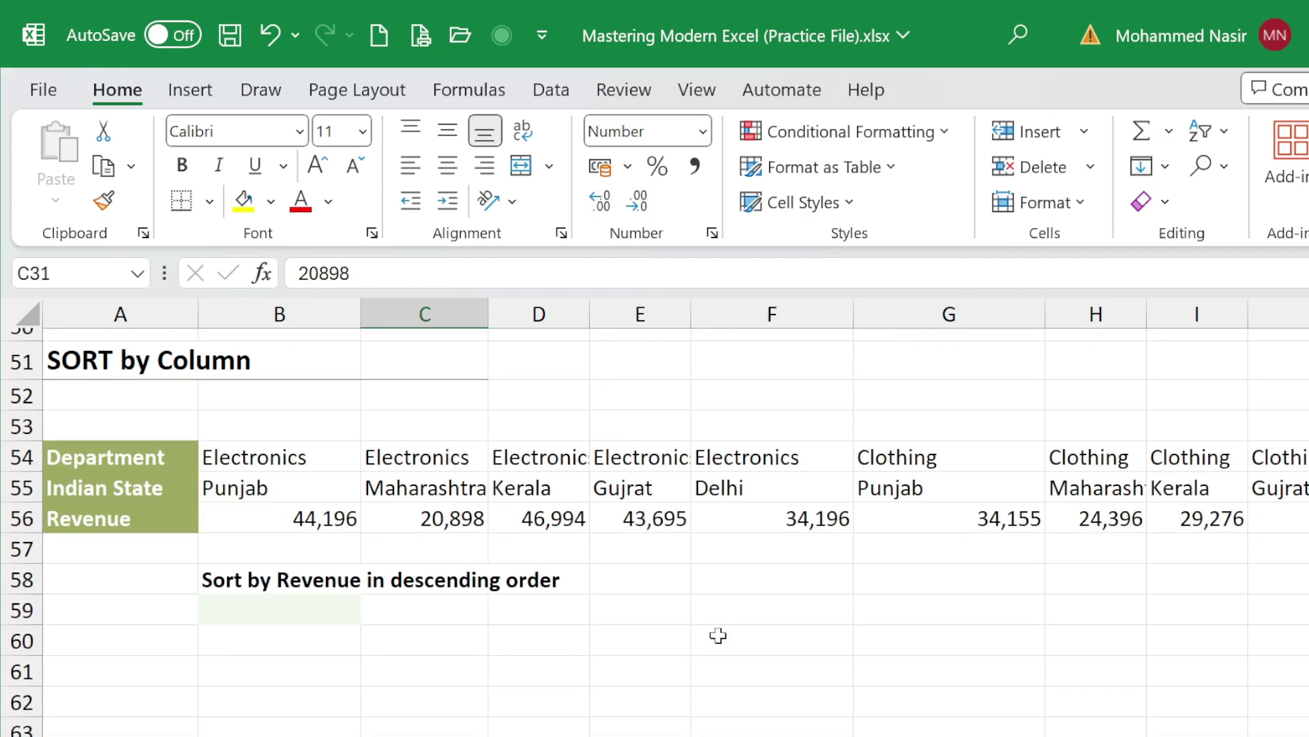
pyautogui.click(246, 602)
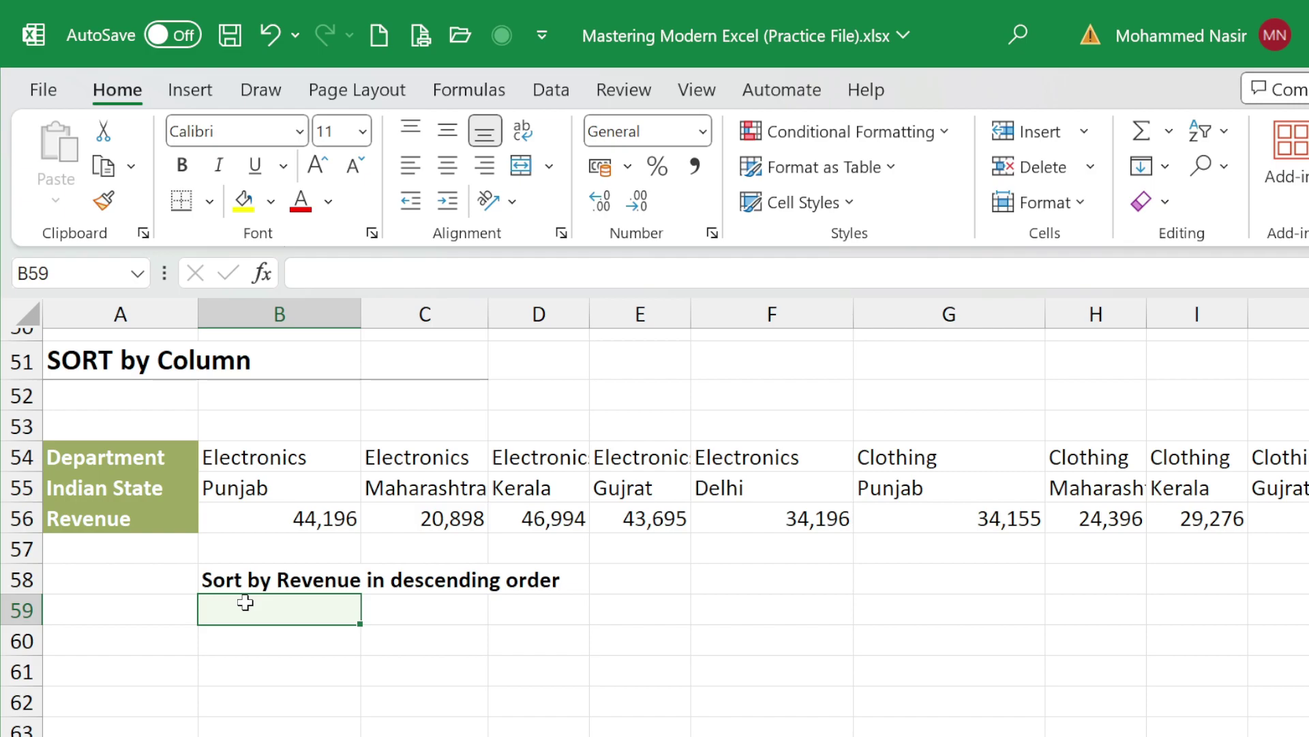
pyautogui.write('=')
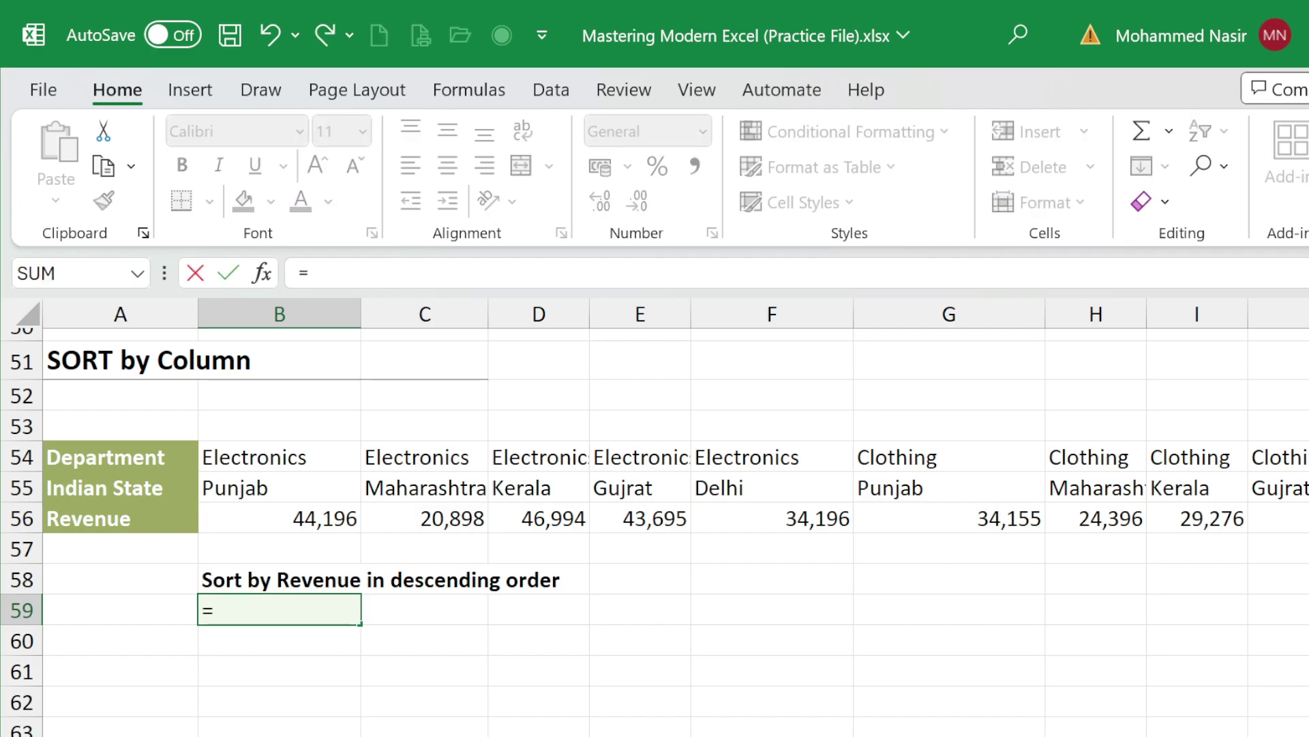
pyautogui.write('SORT(')
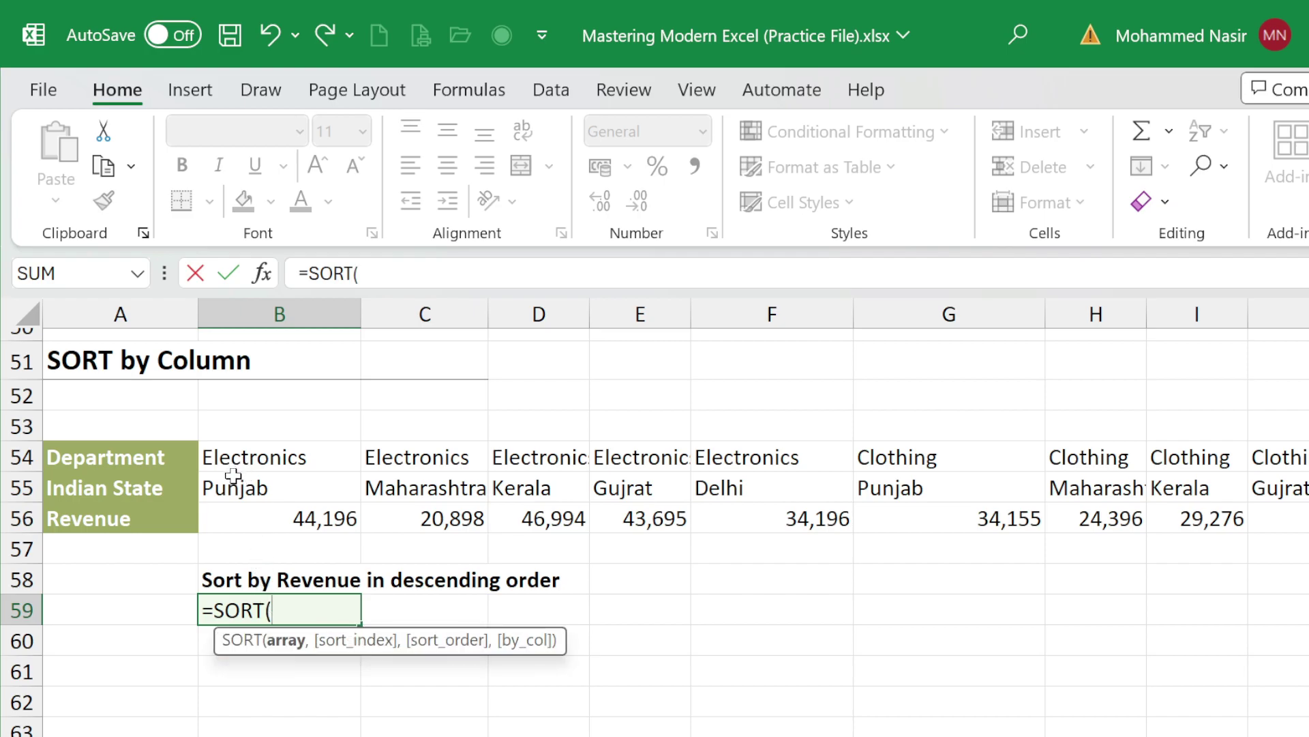
pyautogui.moveTo(234, 458); pyautogui.dragTo(1308, 522)
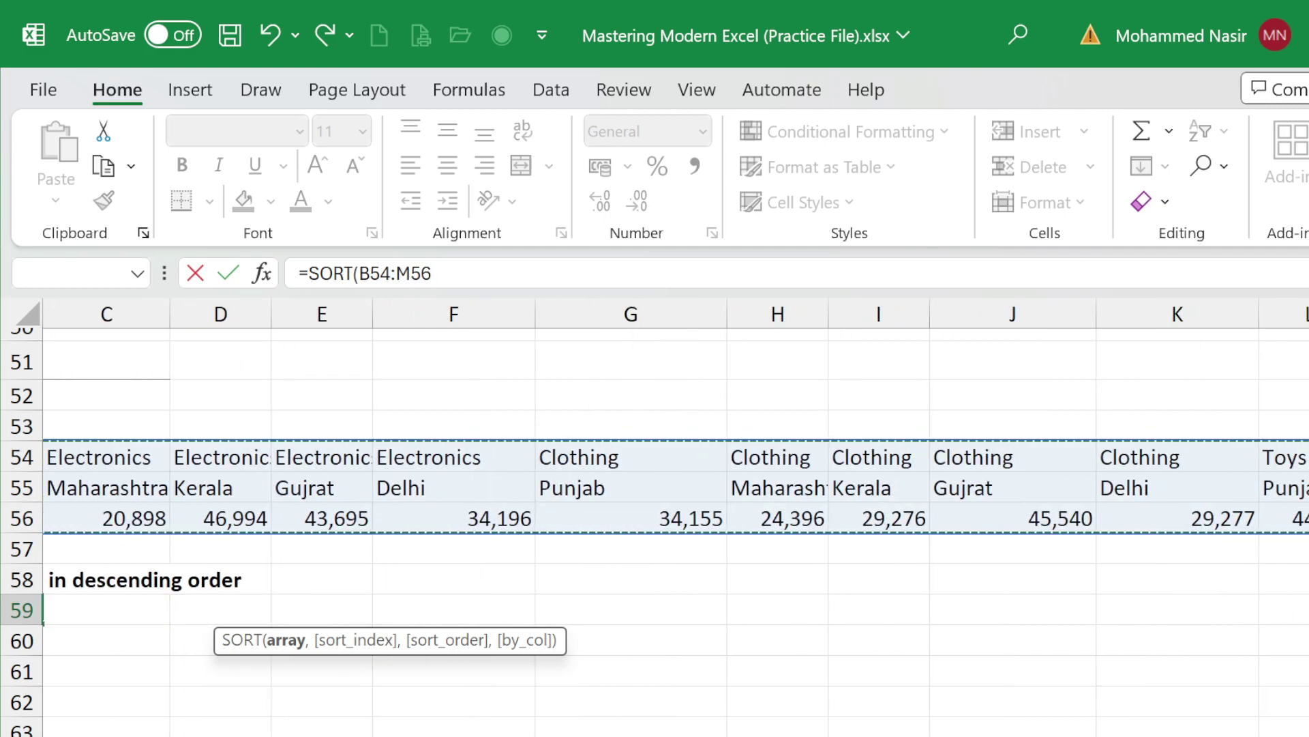
pyautogui.write(',')
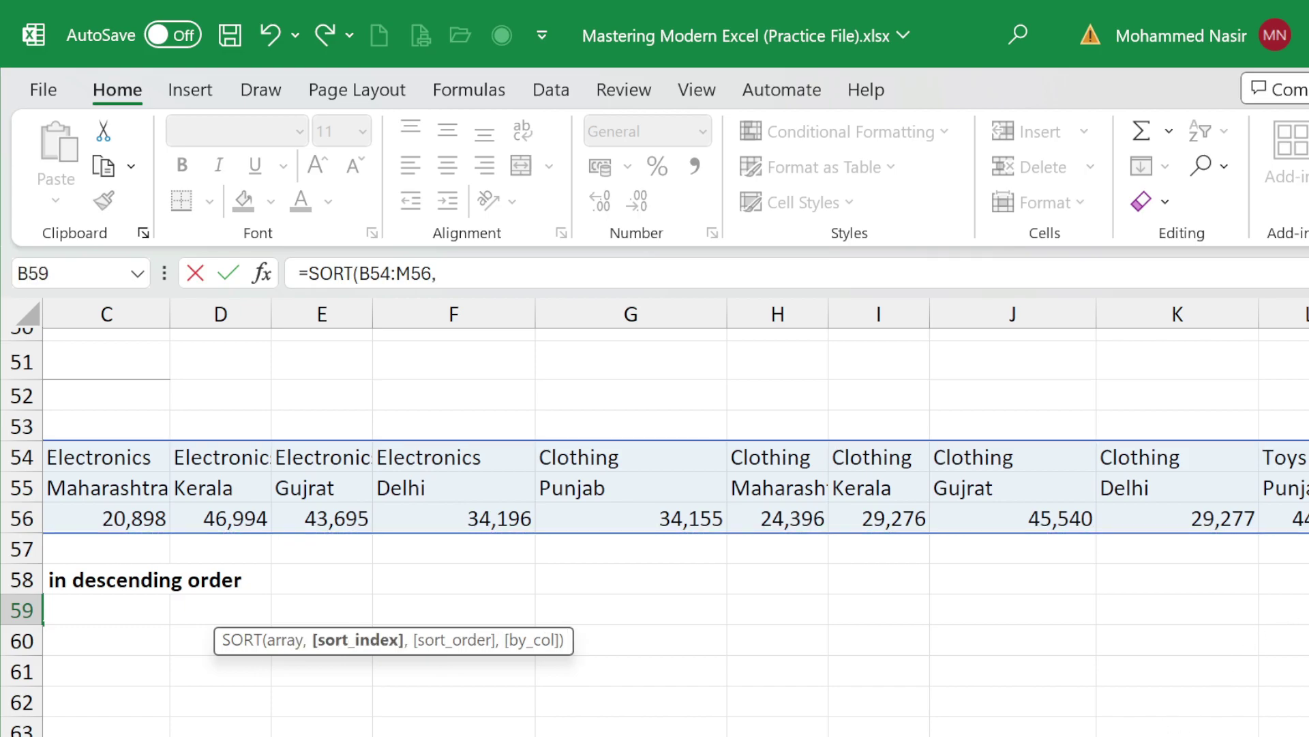
# Enter the Revenue row B56:M56 as the sort_index argument of the B59 formula.
pyautogui.moveTo(1136, 736); pyautogui.dragTo(1107, 736)
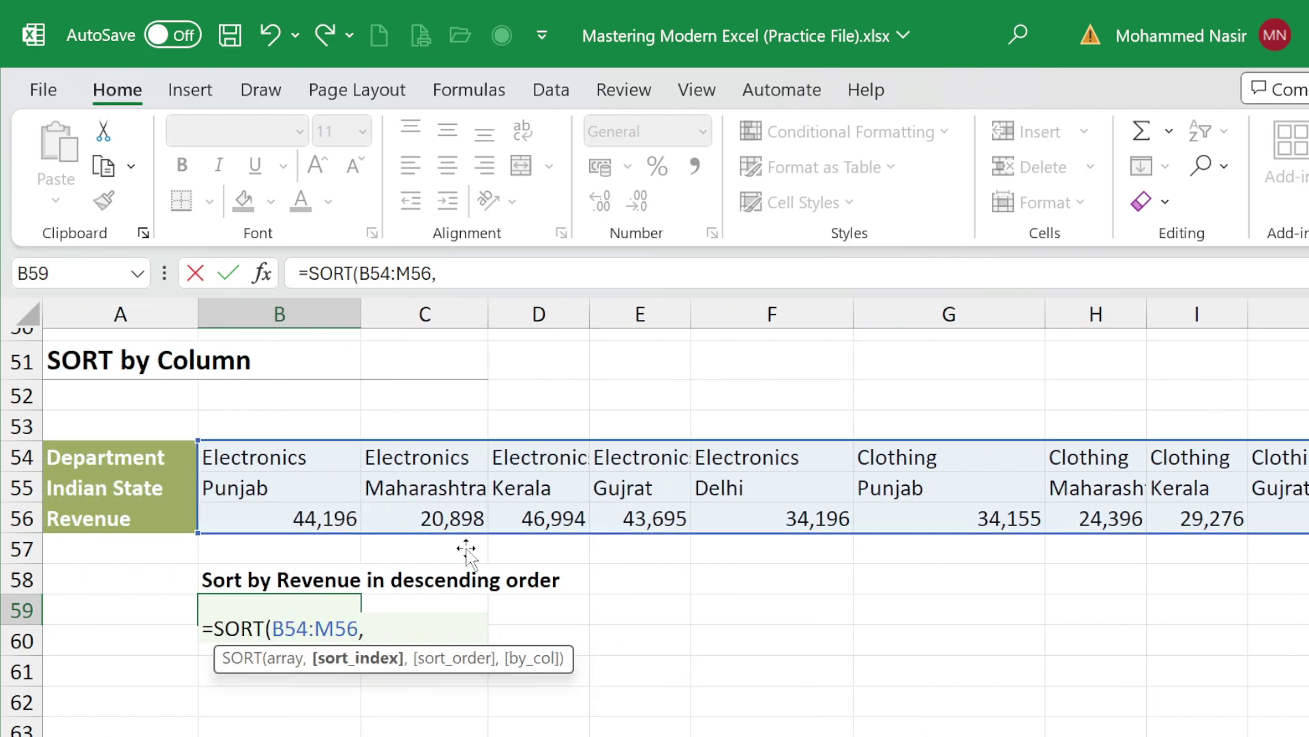
pyautogui.click(274, 522)
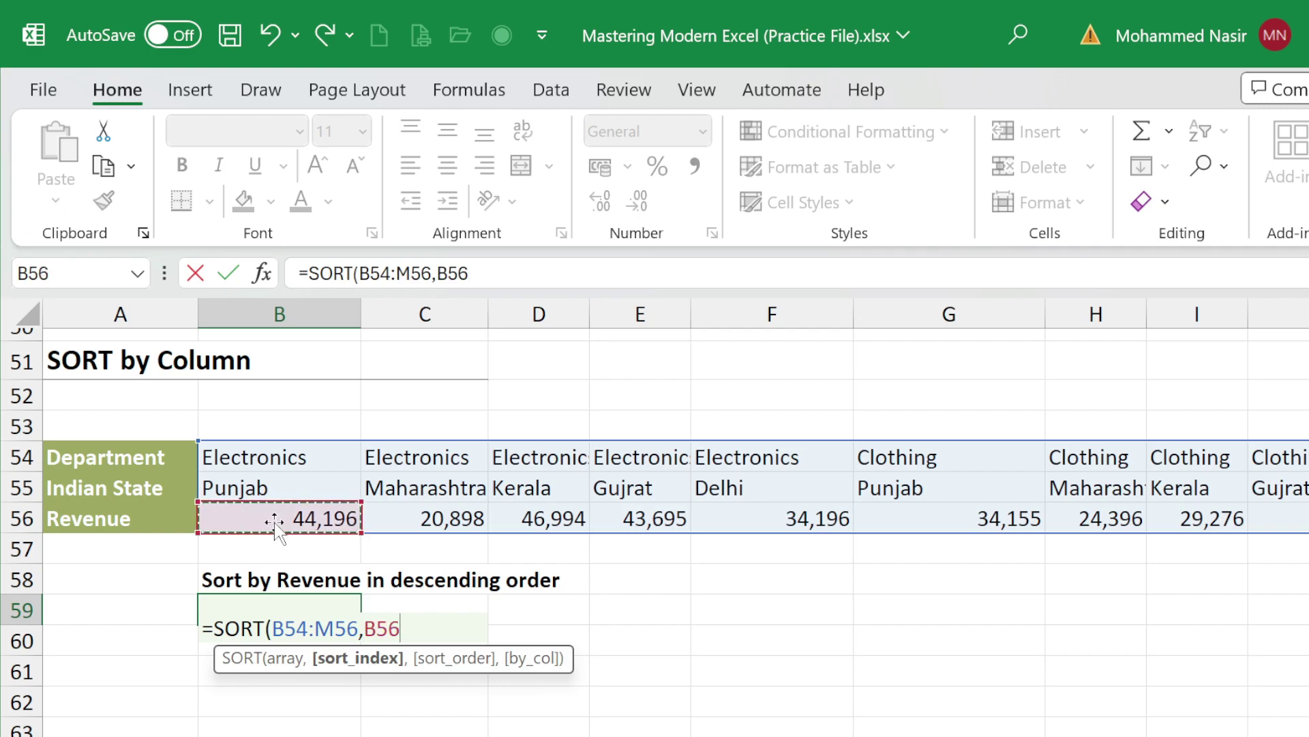
pyautogui.hotkey('ctrl', 'shift', 'Right')
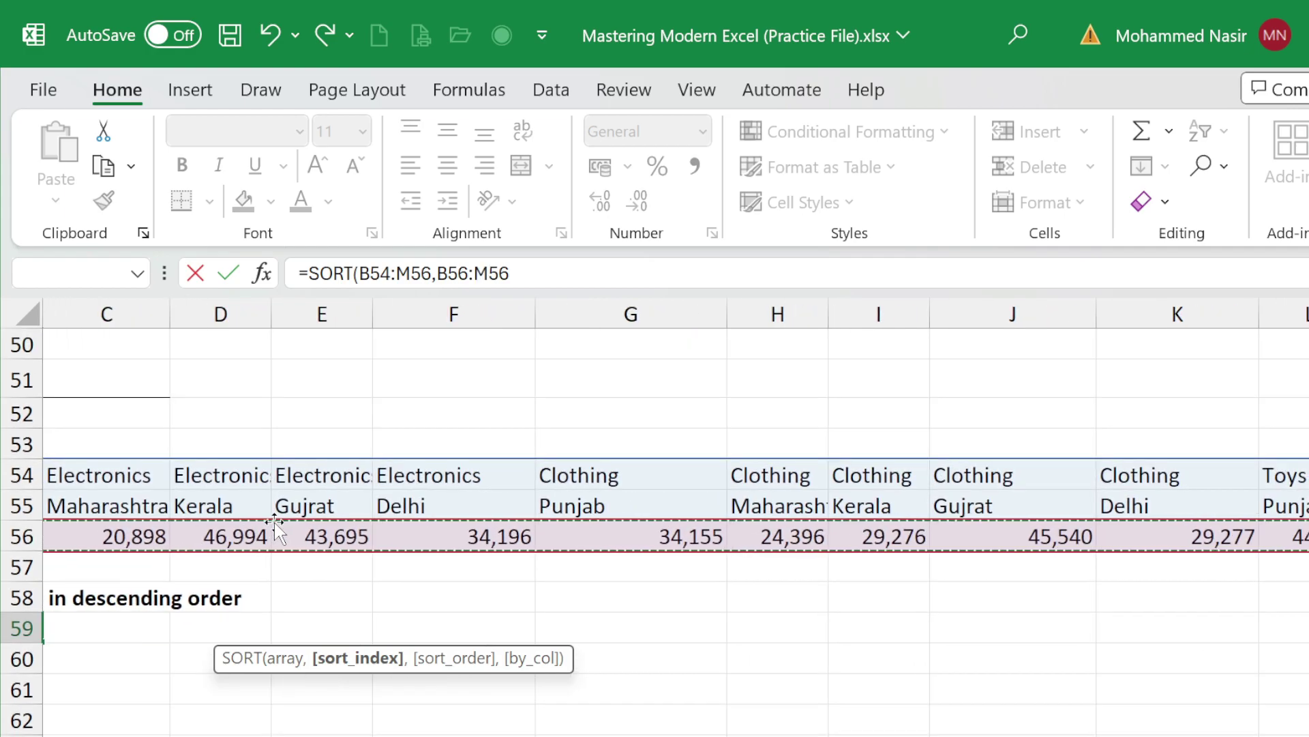
pyautogui.write(',')
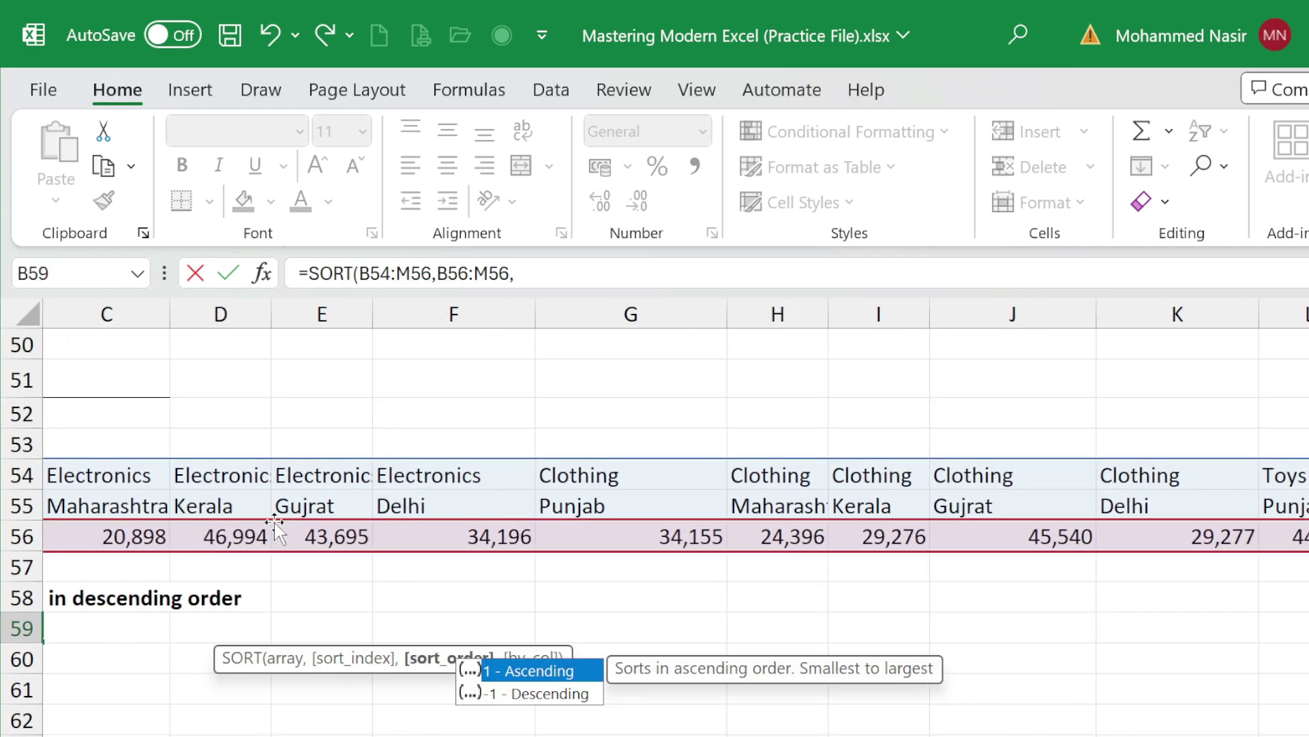
# Set the B59 formula's sort_order to -1 (Descending) and by_col to TRUE (Sort by column).
pyautogui.doubleClick(533, 703)
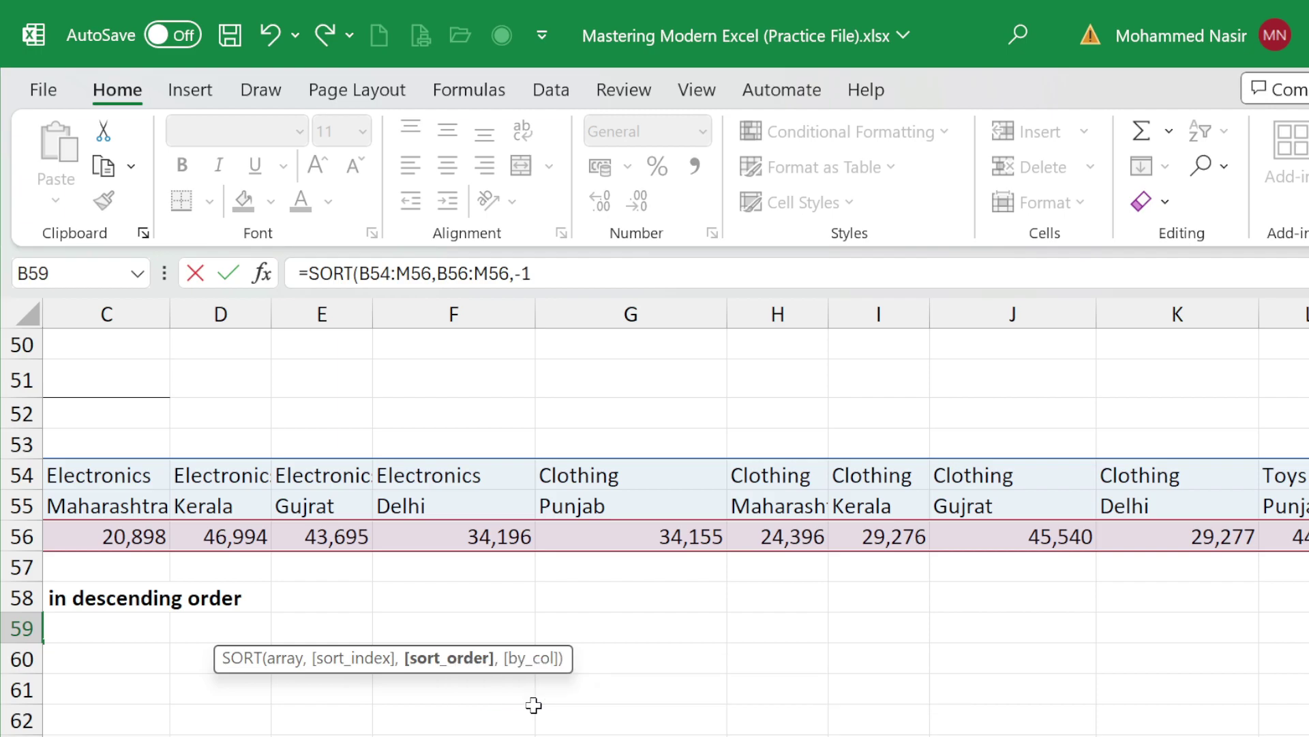
pyautogui.hscroll(-3, 675, 532)
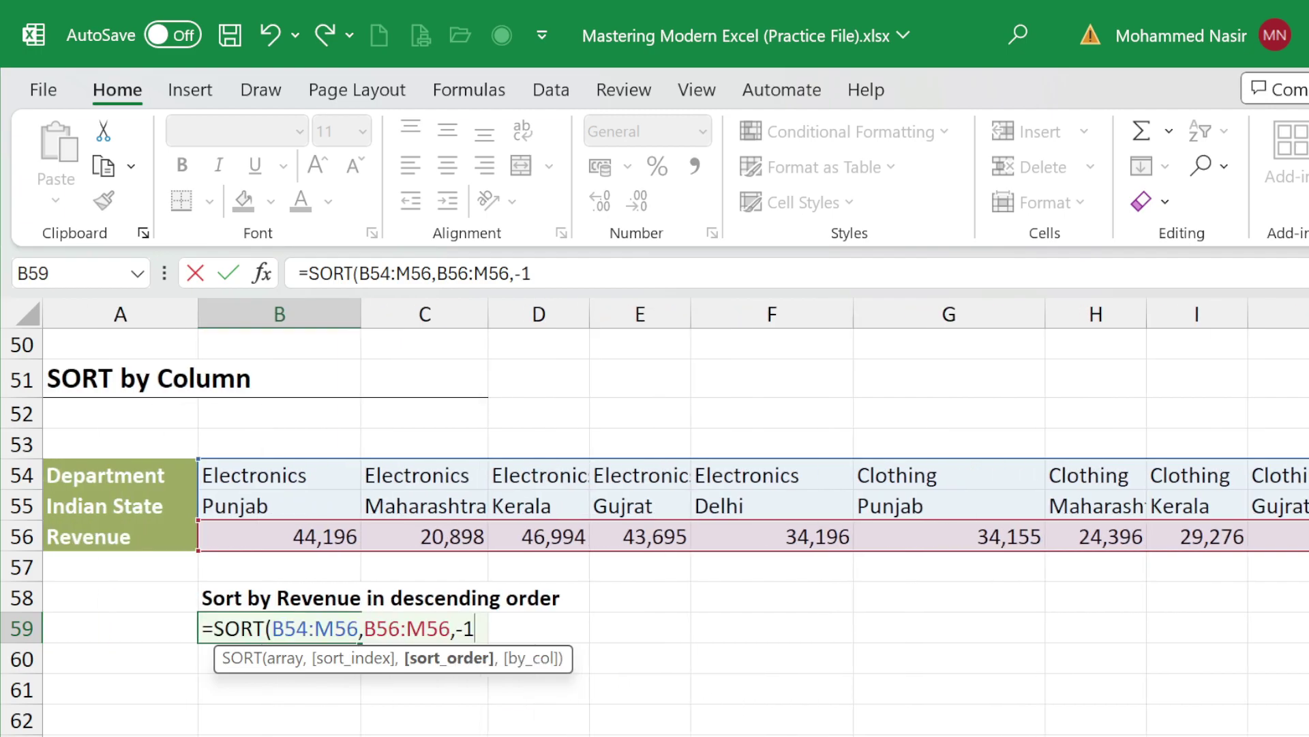
pyautogui.write(',')
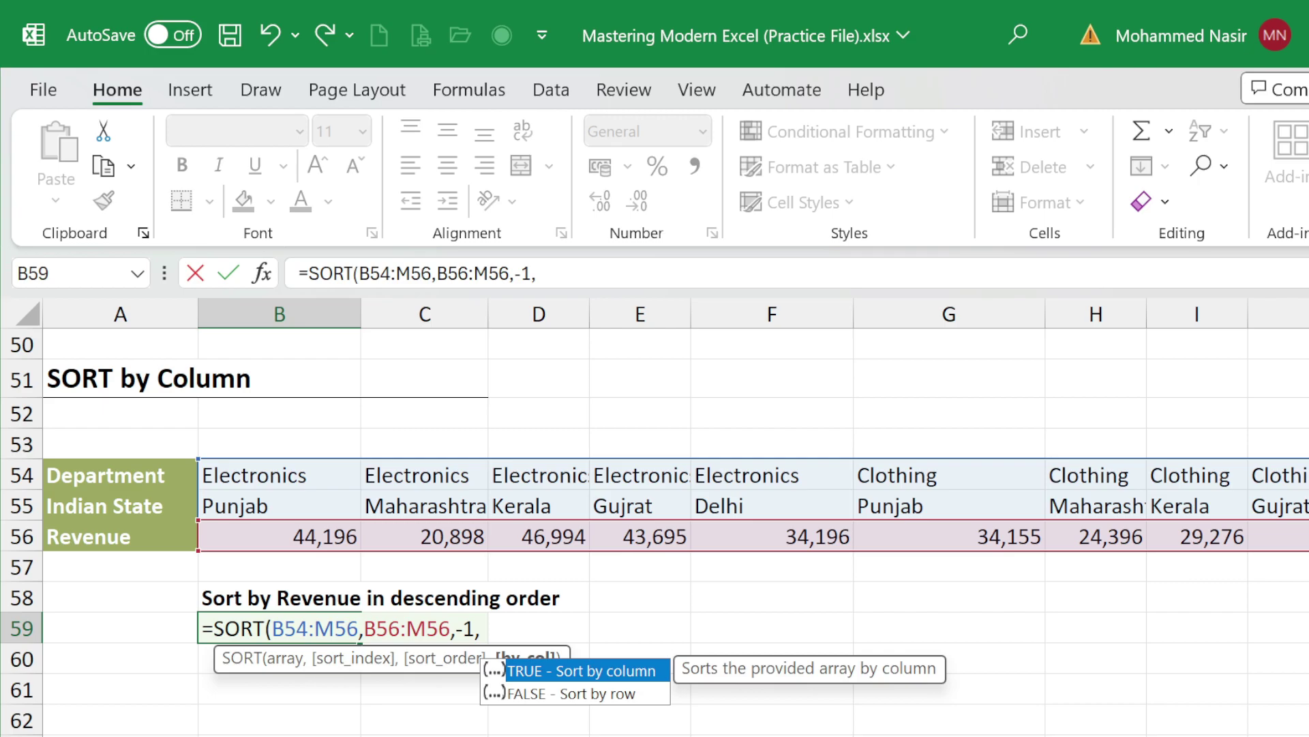
pyautogui.press('Tab')
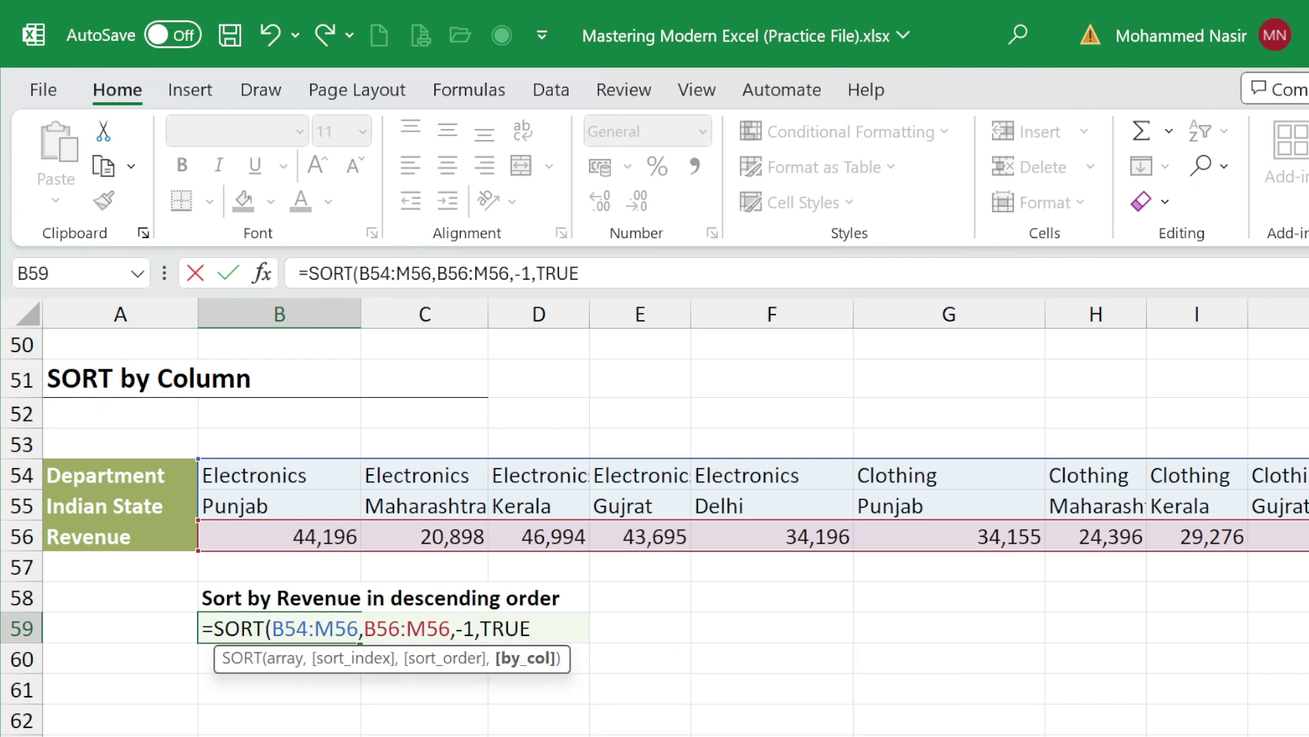
# Complete the SORT formula in B59, replacing its sort_index range B56:M56 with 3 so it reads =SORT(B54:M56,3,-1,TRUE).
pyautogui.write(')')
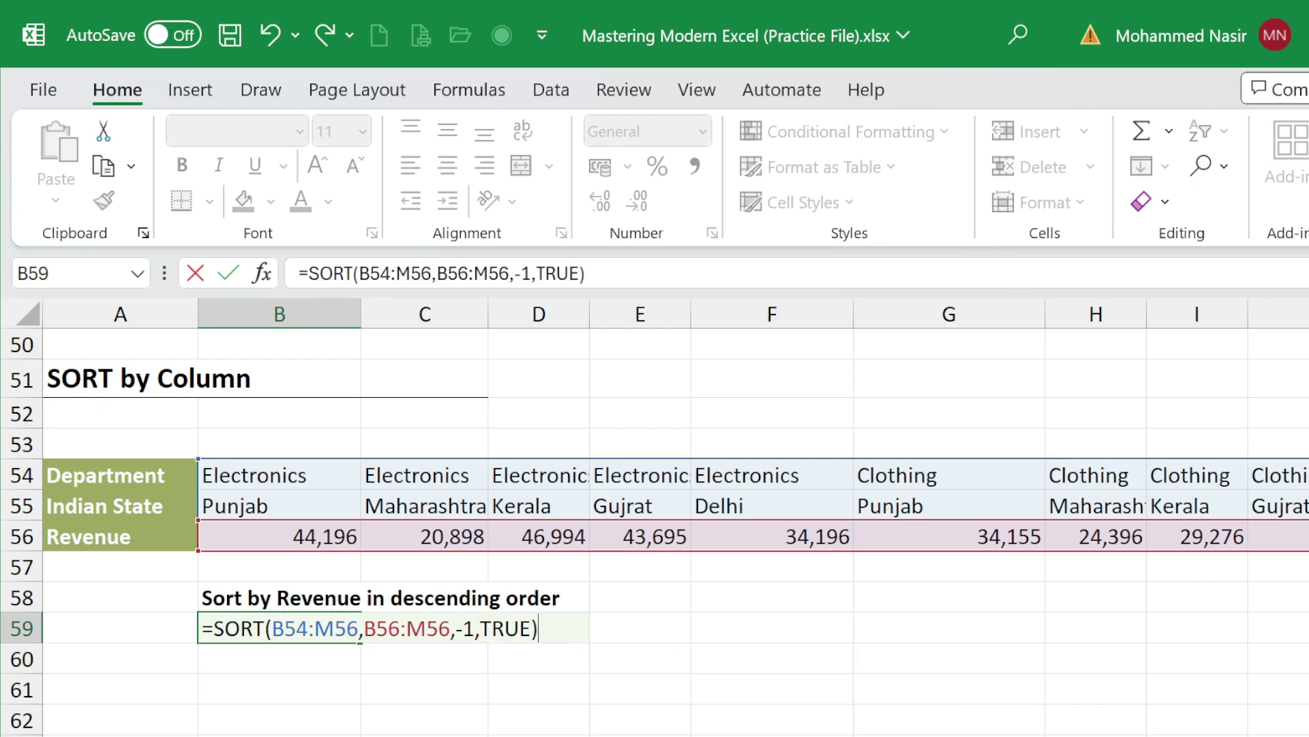
pyautogui.press('Return')
pyautogui.click(279, 628)
pyautogui.click(510, 274)
pyautogui.press('BackSpace')
pyautogui.press('BackSpace')
pyautogui.press('BackSpace')
pyautogui.press('BackSpace')
pyautogui.press('BackSpace')
pyautogui.press('BackSpace')
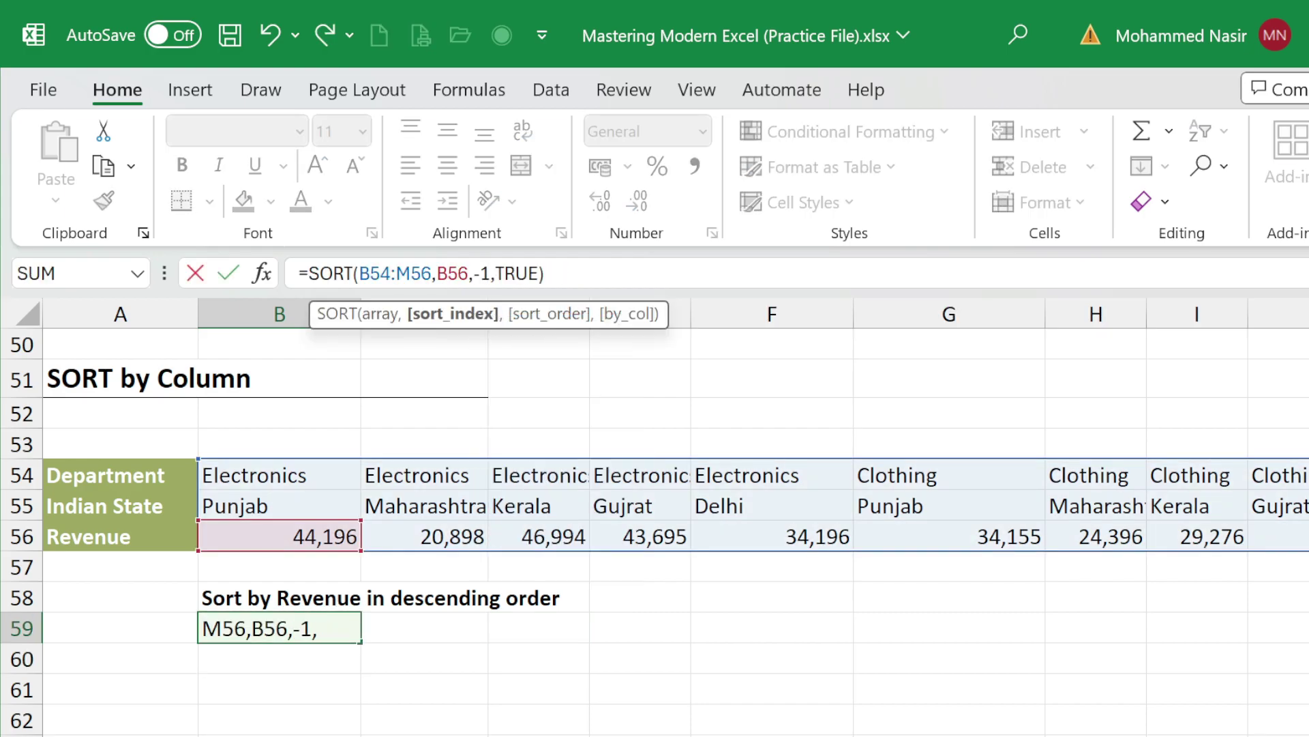
pyautogui.press('BackSpace')
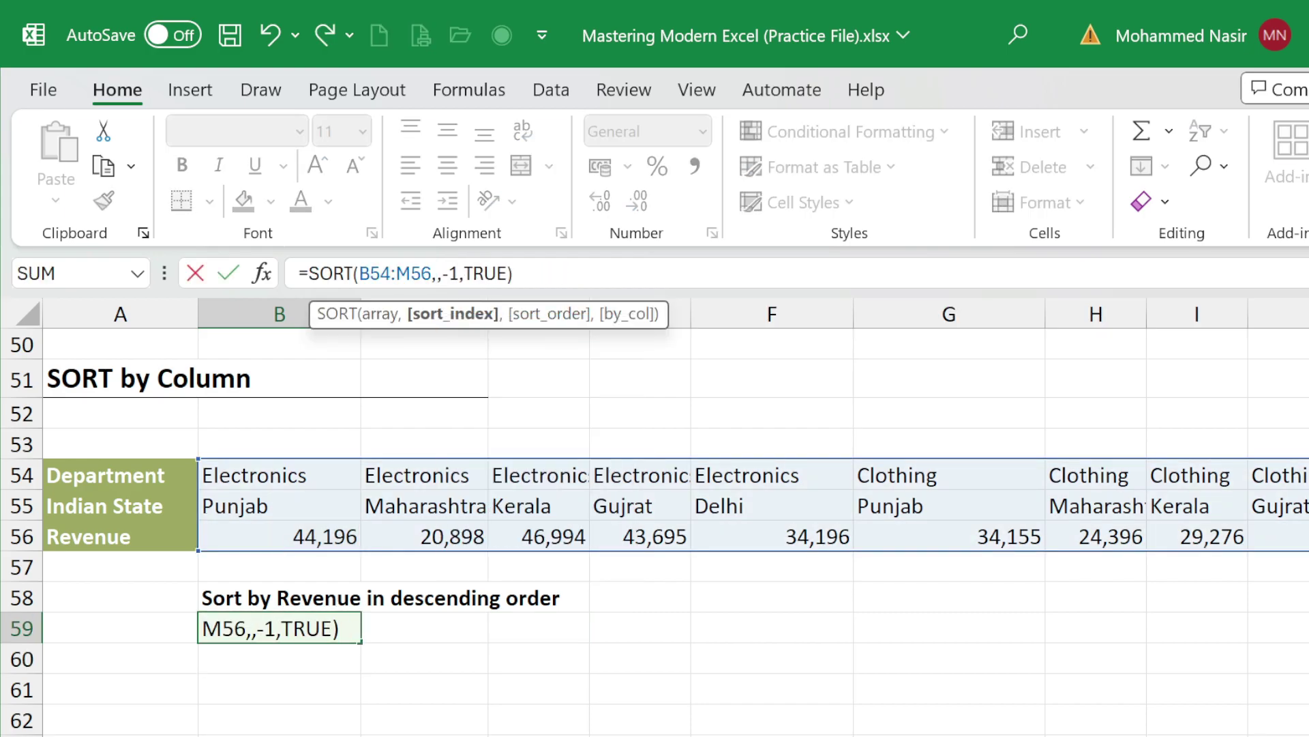
pyautogui.write('3')
pyautogui.press('Return')
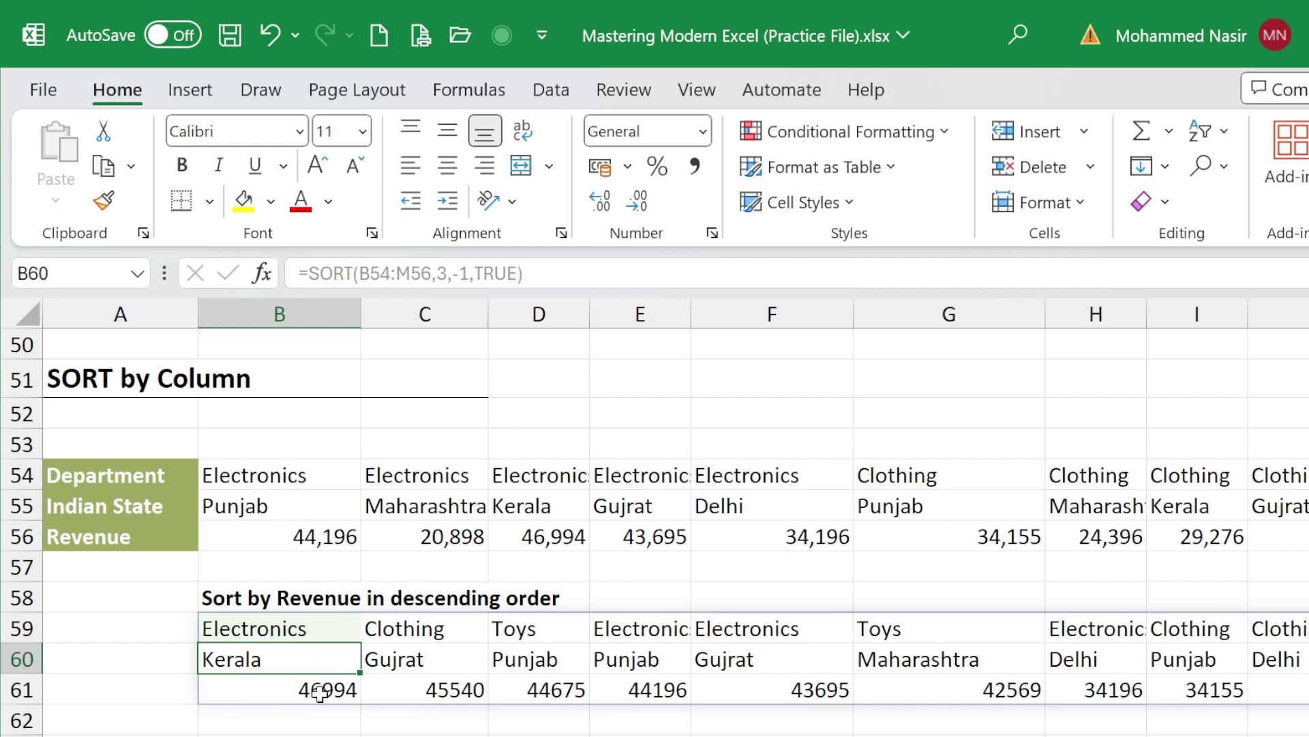
pyautogui.moveTo(1047, 735)
pyautogui.mouseDown()
pyautogui.moveTo(1081, 735)
pyautogui.moveTo(1044, 734)
pyautogui.mouseUp()
pyautogui.scroll(15, 654, 519)
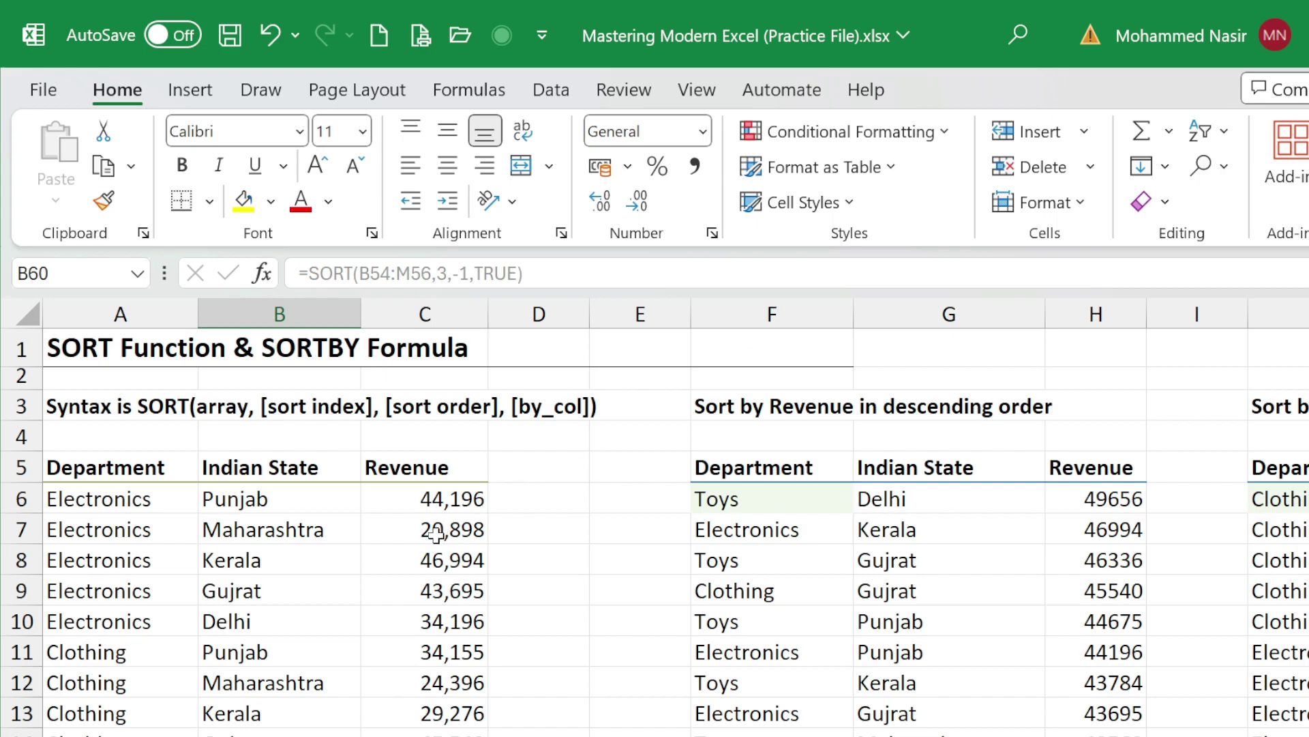
pyautogui.click(1226, 139)
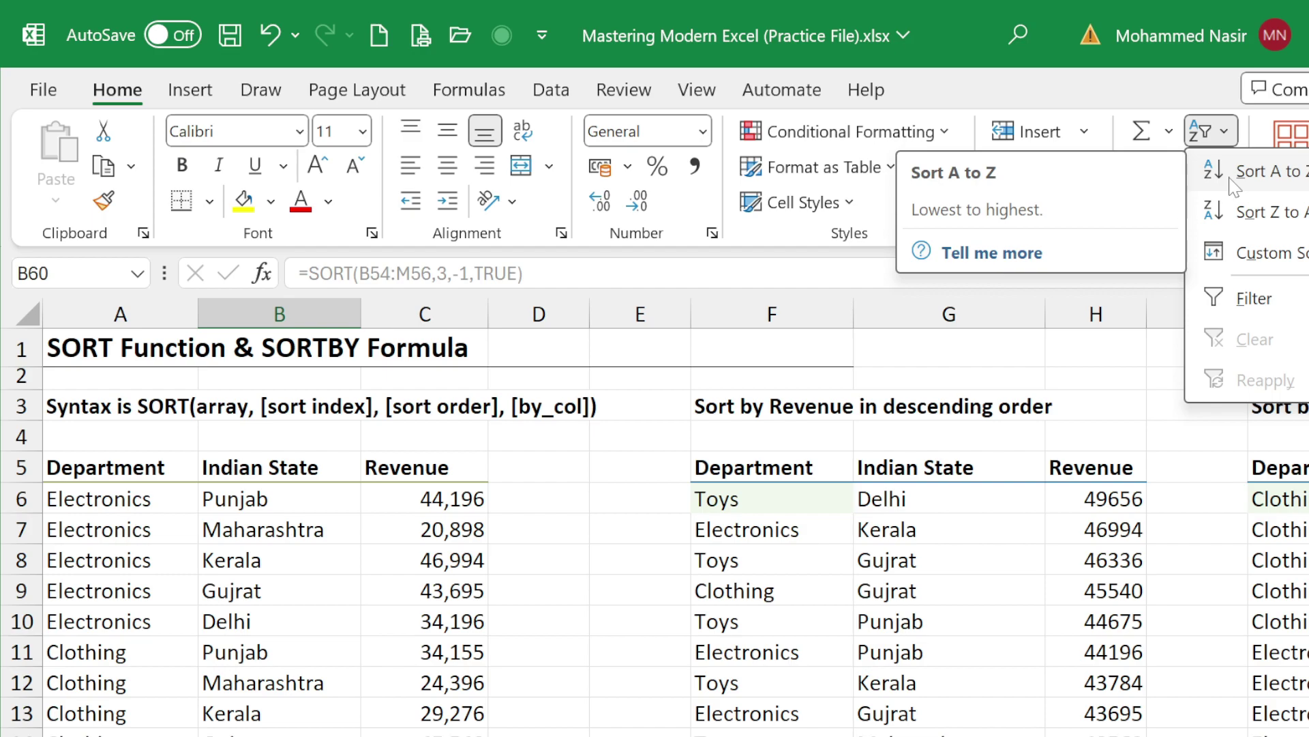
pyautogui.click(984, 532)
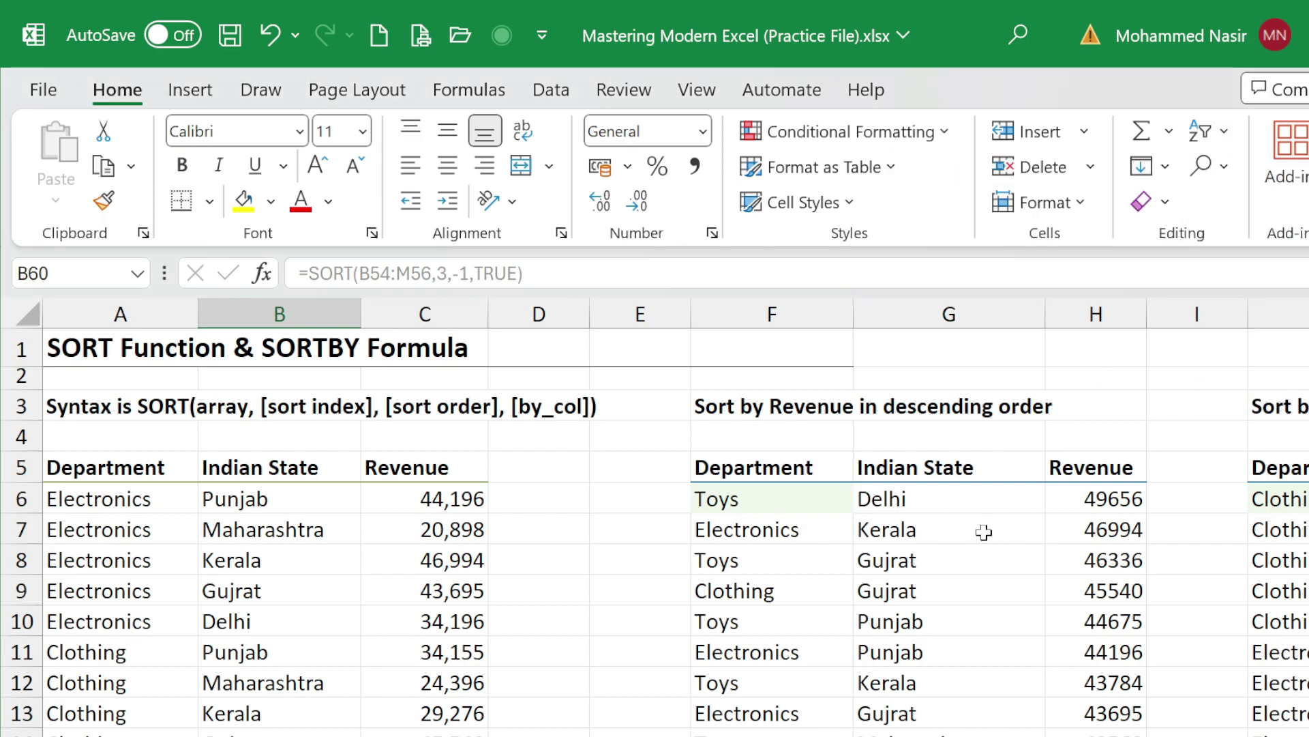